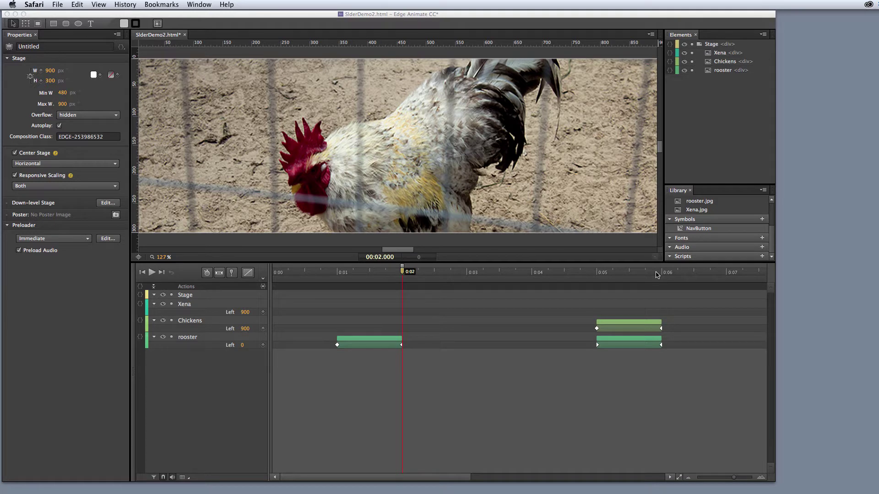
# Return the playhead to 0:00 and draw a small ellipse about 20 by 18 px near the stage's lower-right corner.
pyautogui.click(401, 271)
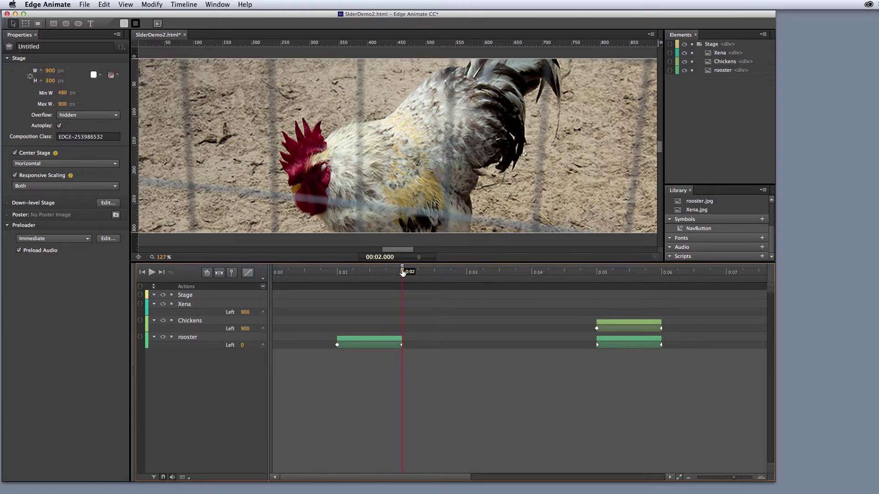
pyautogui.moveTo(404, 272); pyautogui.dragTo(273, 271)
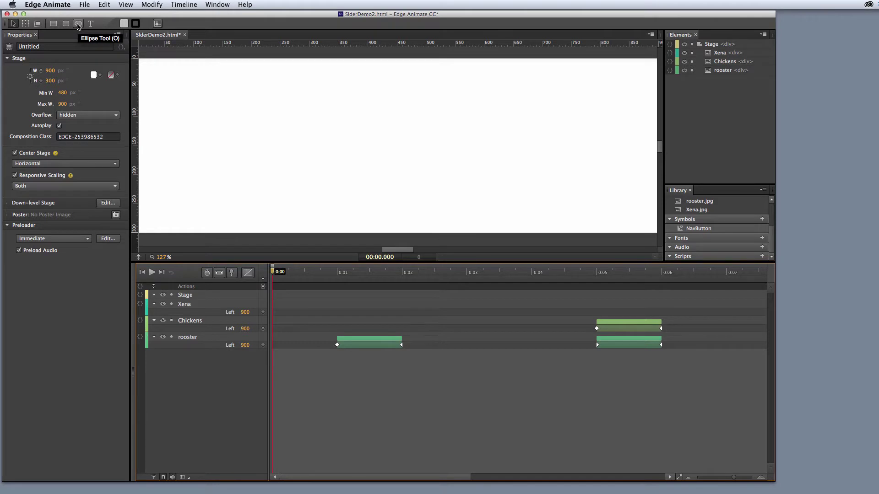
pyautogui.click(78, 26)
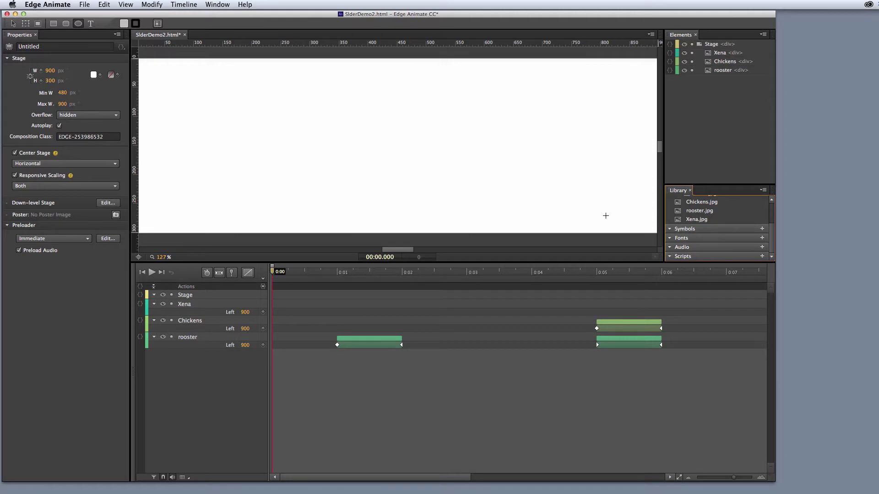
pyautogui.moveTo(606, 216); pyautogui.dragTo(616, 226)
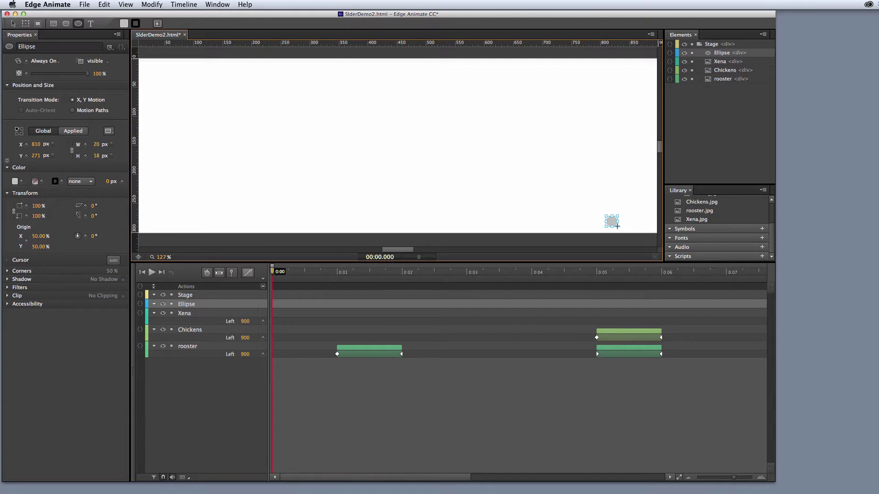
# Set the ellipse's width and height to 15 px each.
pyautogui.press('v')
pyautogui.click(95, 145)
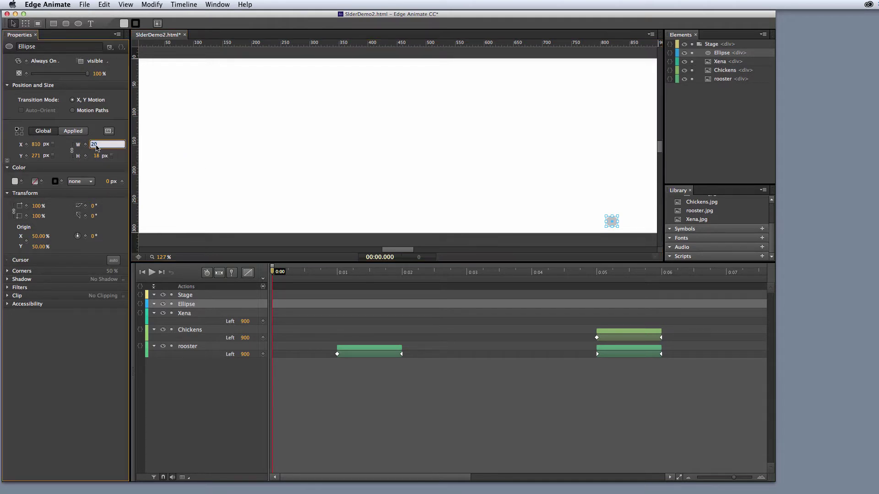
pyautogui.write('15')
pyautogui.press('Return')
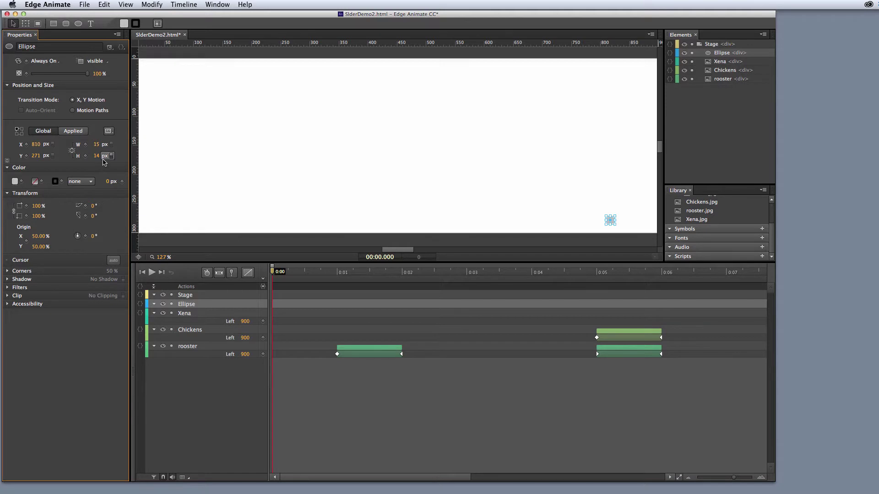
pyautogui.click(97, 156)
pyautogui.write('15')
pyautogui.press('Return')
# Convert the ellipse to a symbol named NavButton with its timeline set to autoplay.
pyautogui.rightClick(610, 221)
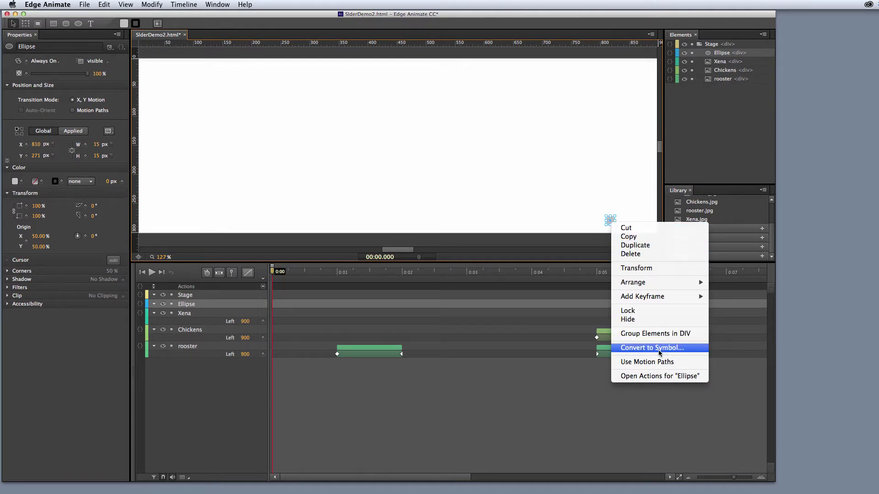
pyautogui.click(636, 349)
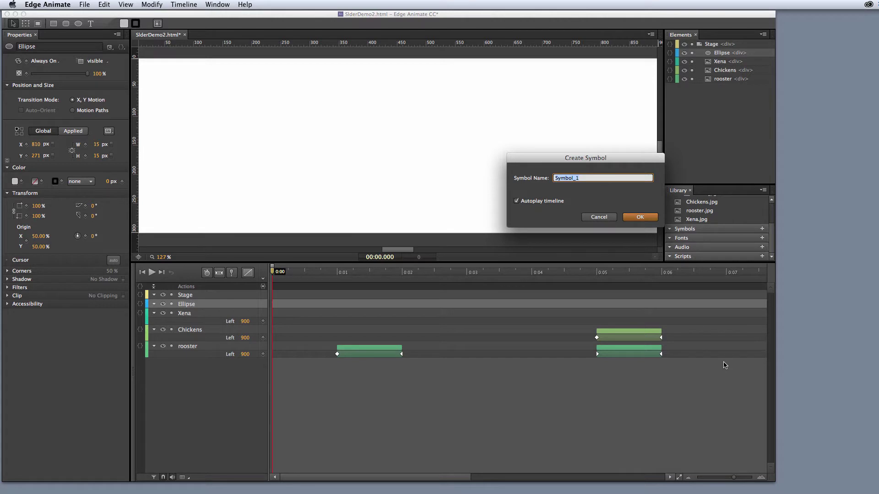
pyautogui.write('NavButton')
pyautogui.click(640, 217)
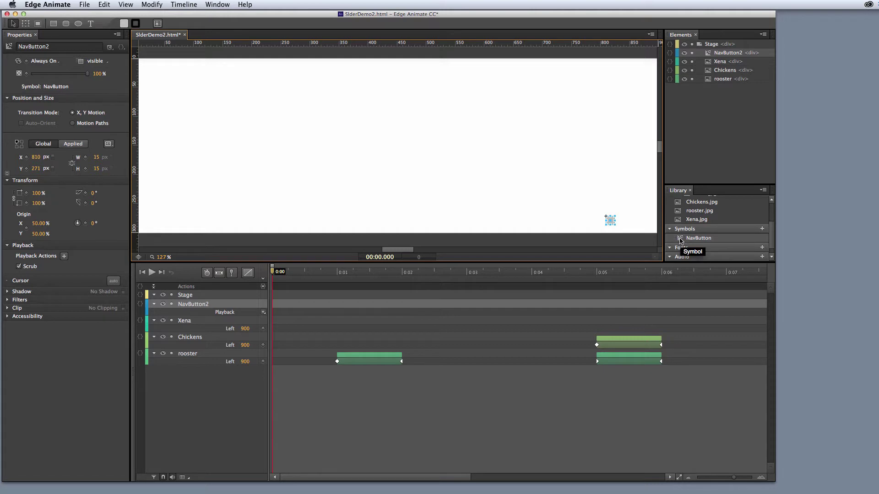
pyautogui.doubleClick(681, 239)
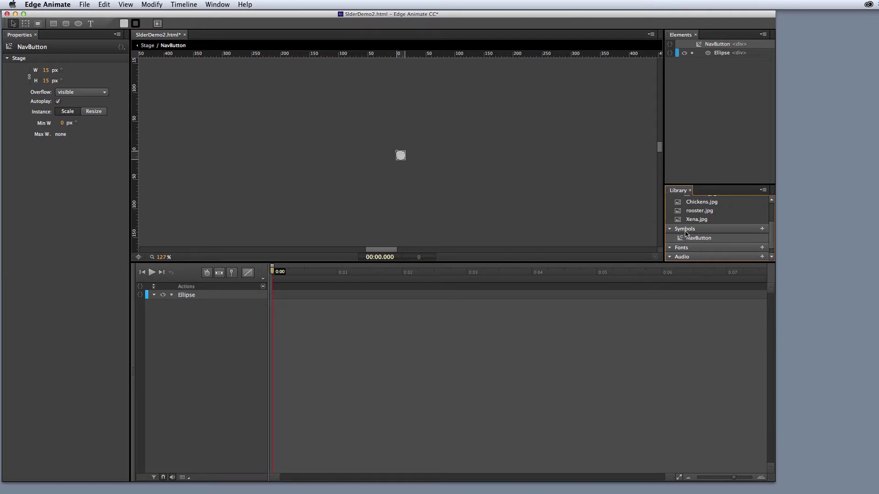
pyautogui.click(143, 46)
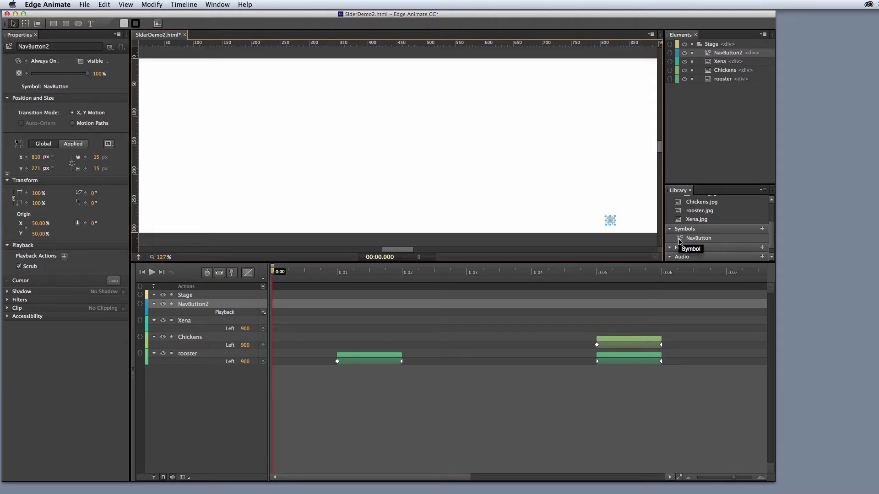
pyautogui.doubleClick(681, 240)
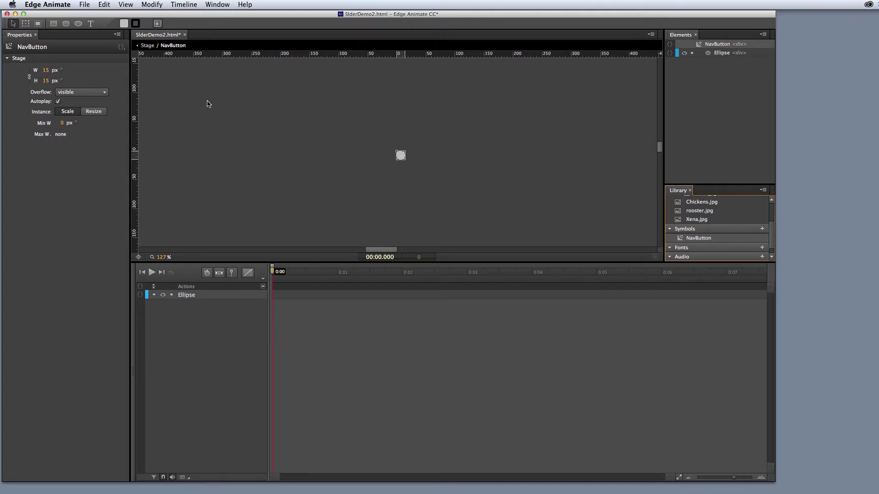
pyautogui.click(147, 47)
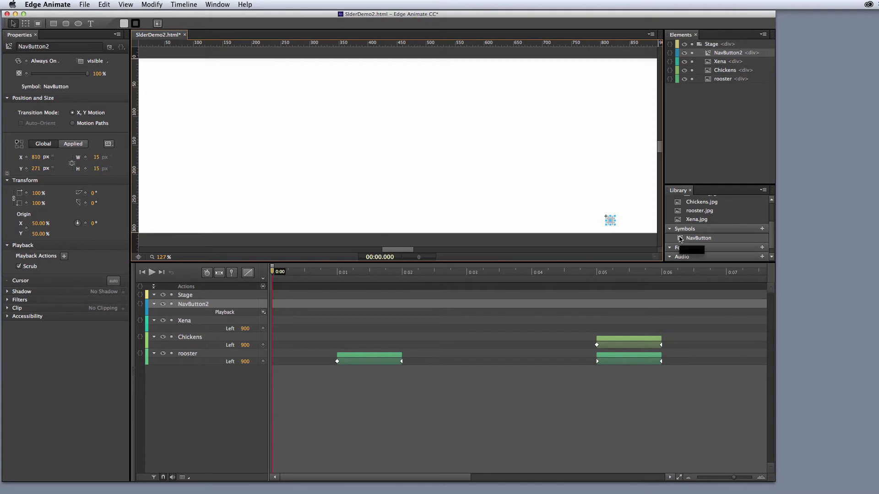
# Open the NavButton symbol for editing and give its ellipse a gradient from red rgba(251,6,6,1.00) to black rgba(1,1,1,1.00).
pyautogui.click(680, 240)
pyautogui.doubleClick(680, 239)
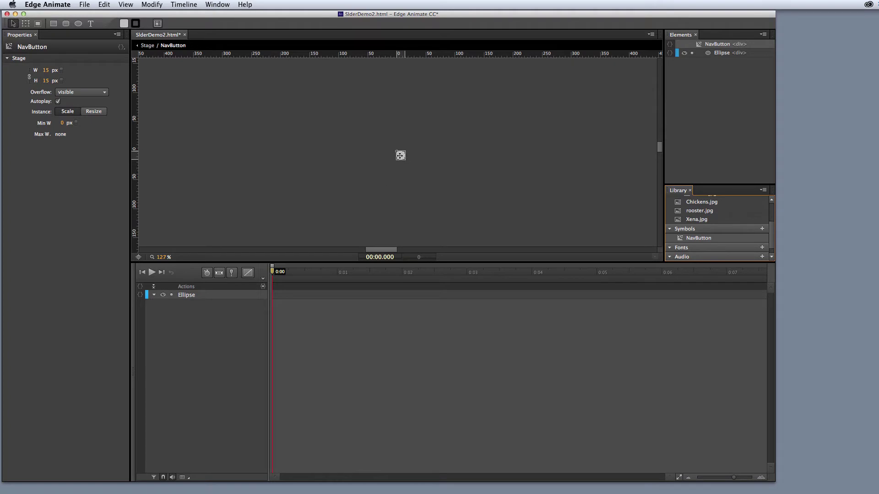
pyautogui.click(401, 155)
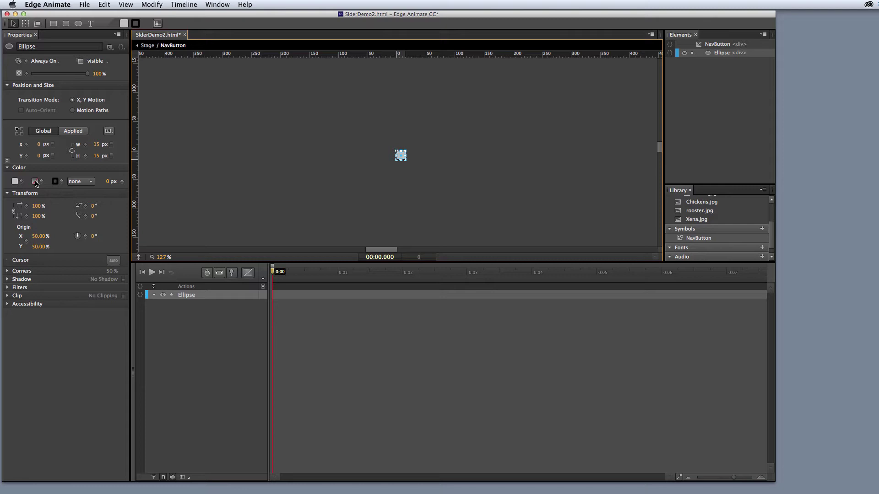
pyautogui.click(35, 181)
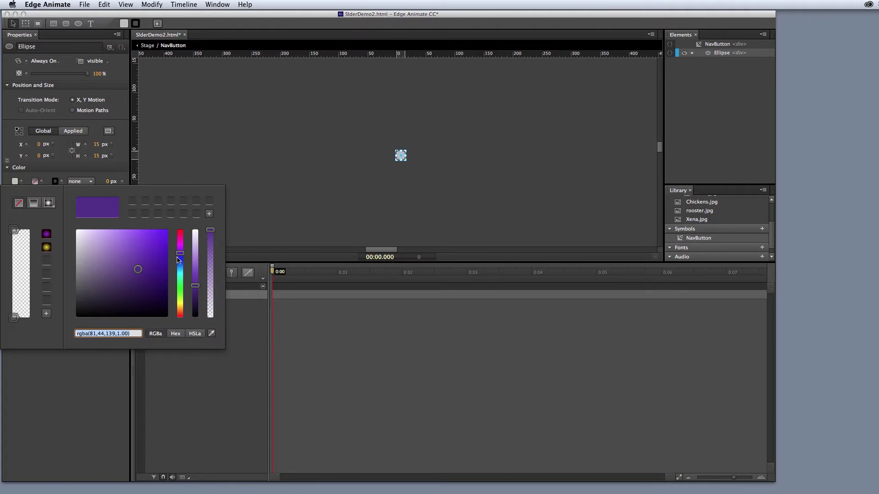
pyautogui.moveTo(181, 256); pyautogui.dragTo(183, 222)
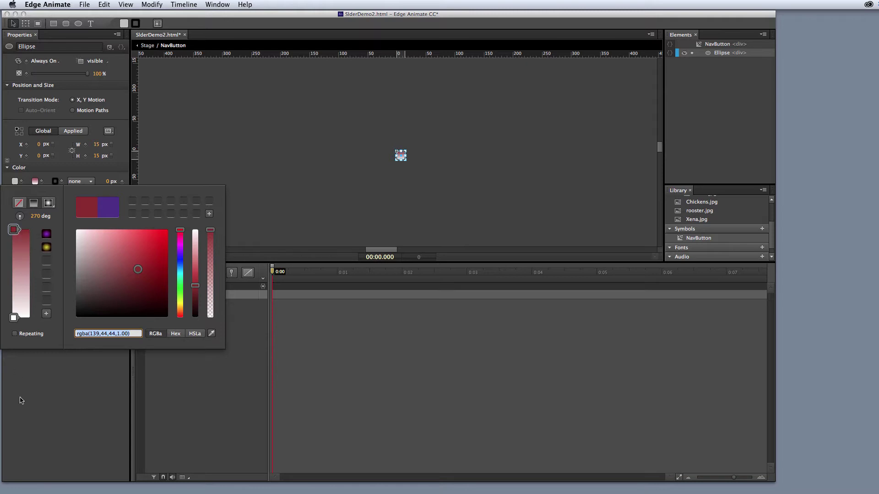
pyautogui.click(13, 318)
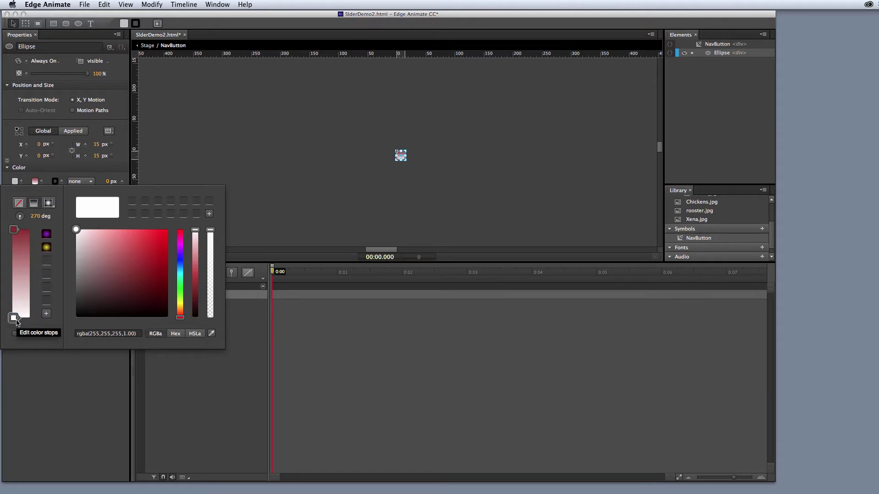
pyautogui.click(76, 317)
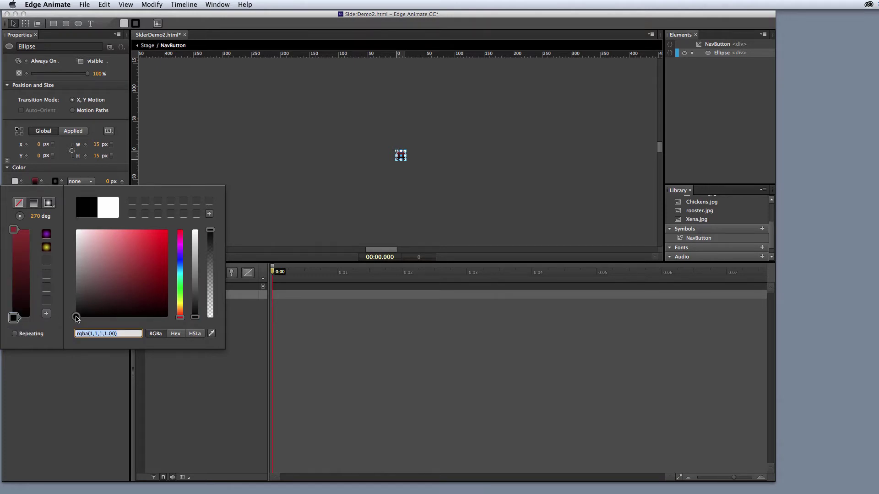
pyautogui.click(13, 231)
pyautogui.click(164, 240)
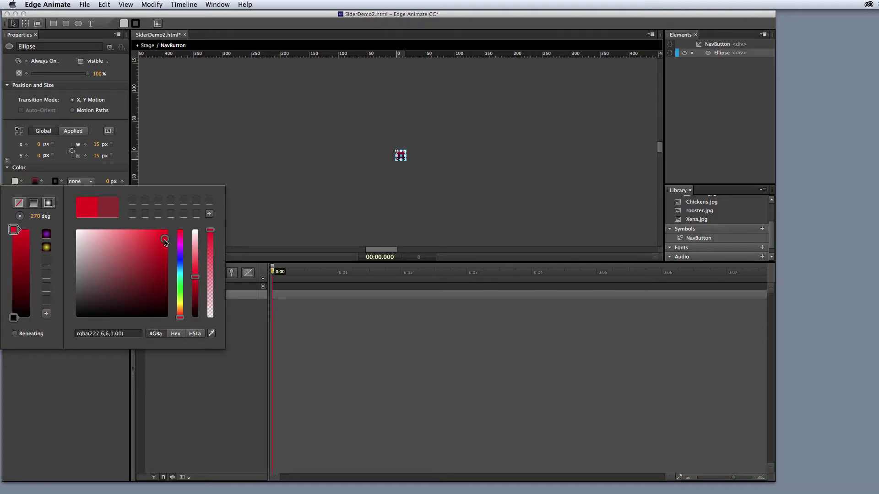
pyautogui.moveTo(164, 240); pyautogui.dragTo(165, 232)
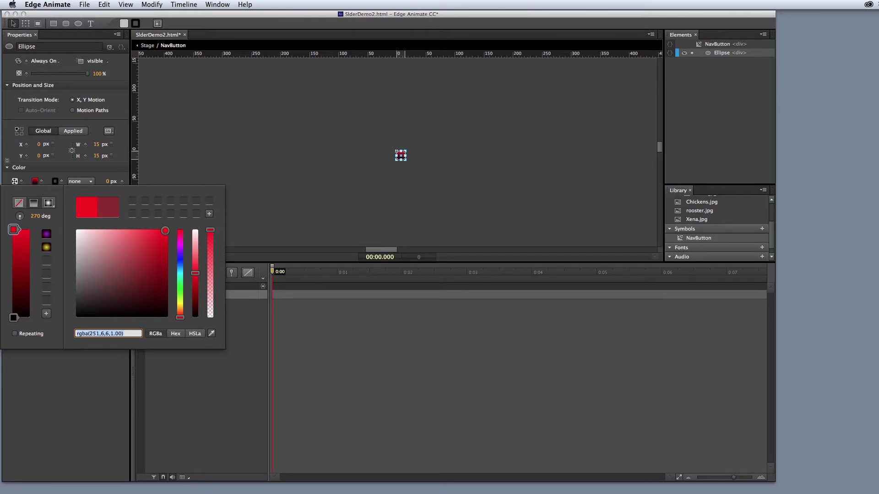
# Make the ellipse's gradient radial with the Ellipse farthest-corner option and save it as a gradient swatch.
pyautogui.click(49, 204)
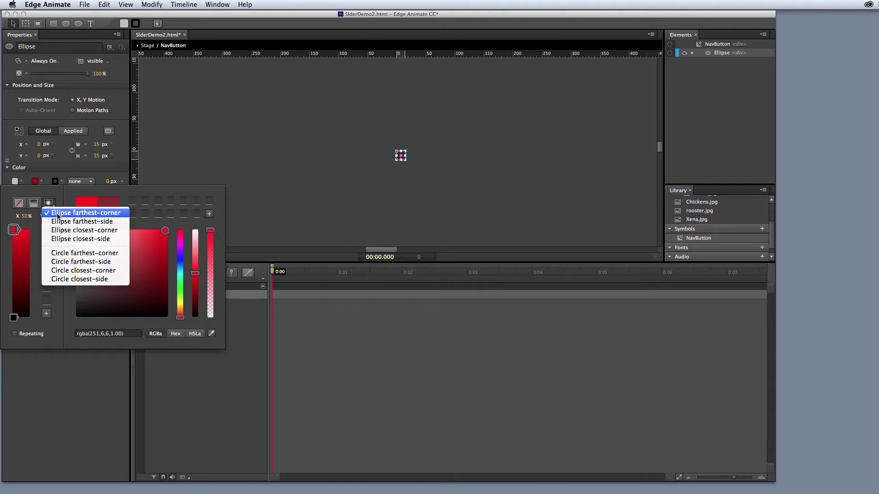
pyautogui.click(58, 222)
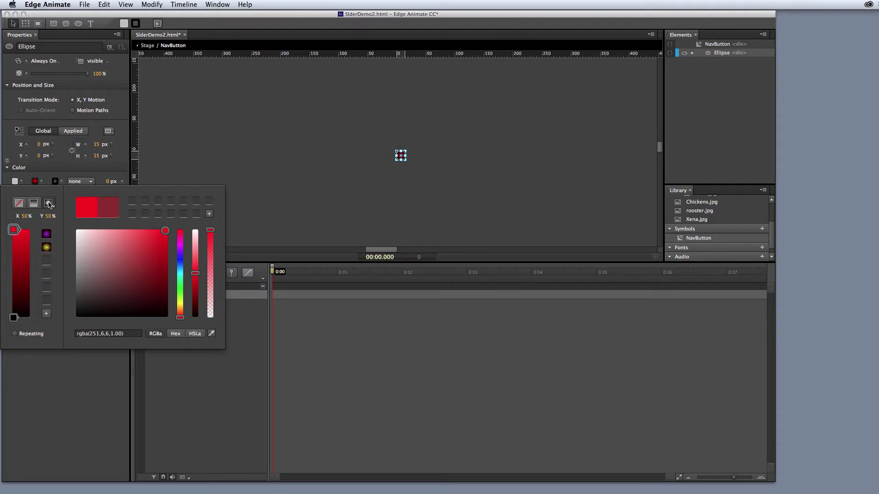
pyautogui.click(53, 207)
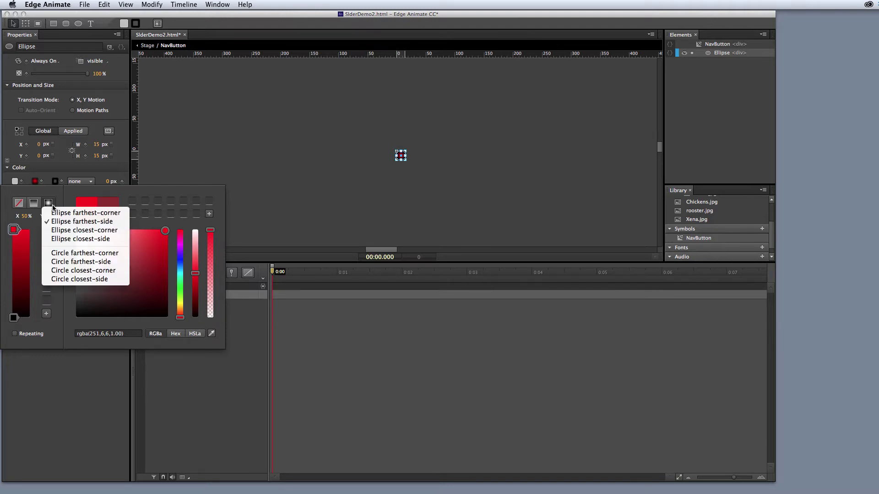
pyautogui.click(56, 215)
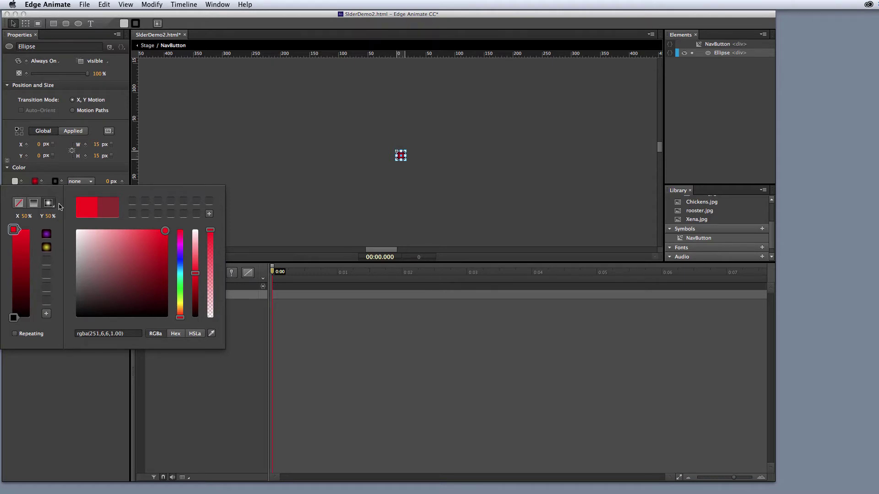
pyautogui.click(46, 314)
pyautogui.click(74, 375)
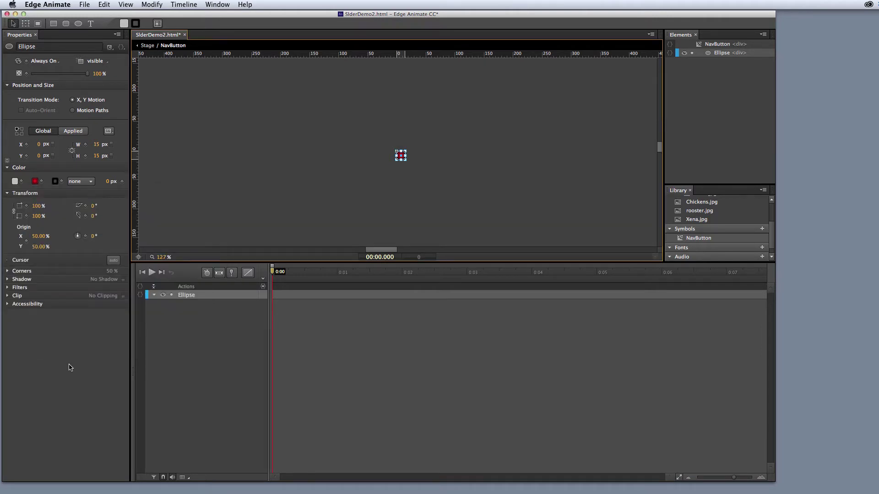
pyautogui.click(410, 189)
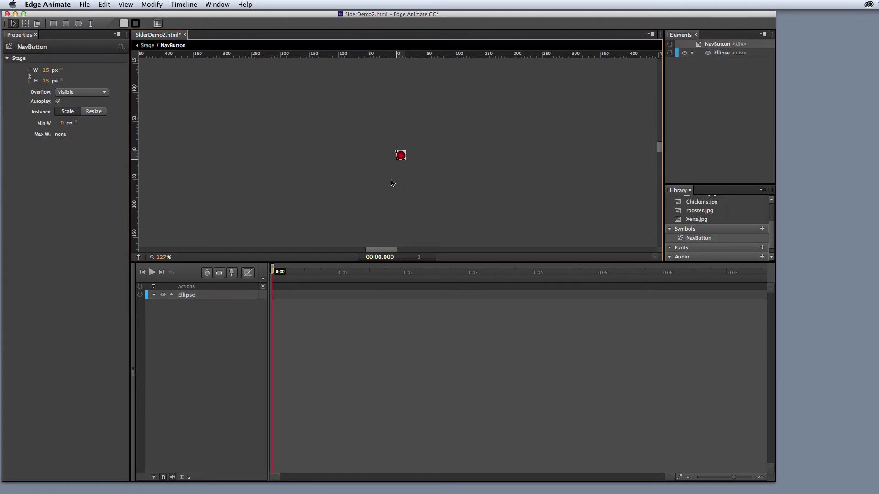
# Give the NavButton's ellipse a solid 1 px border.
pyautogui.click(400, 155)
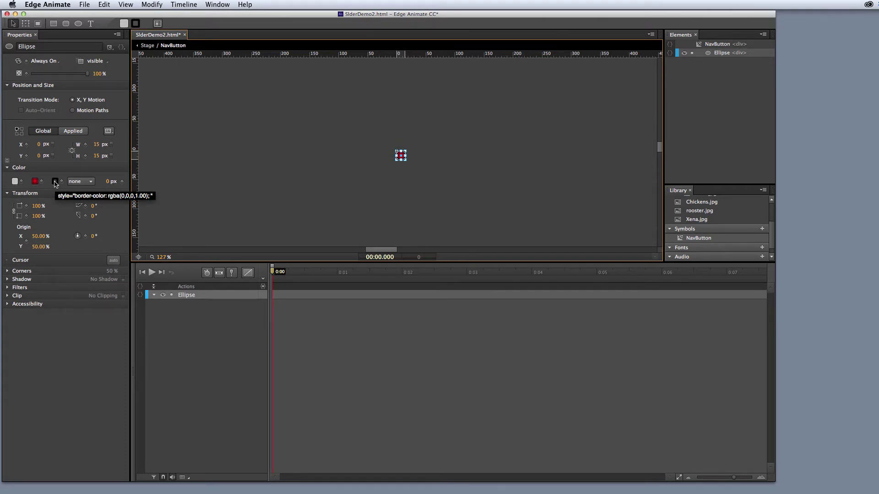
pyautogui.click(92, 183)
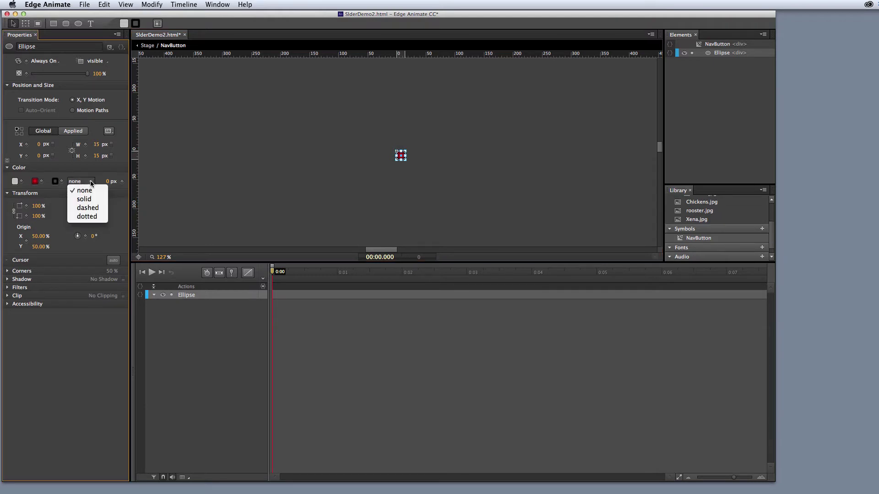
pyautogui.click(87, 199)
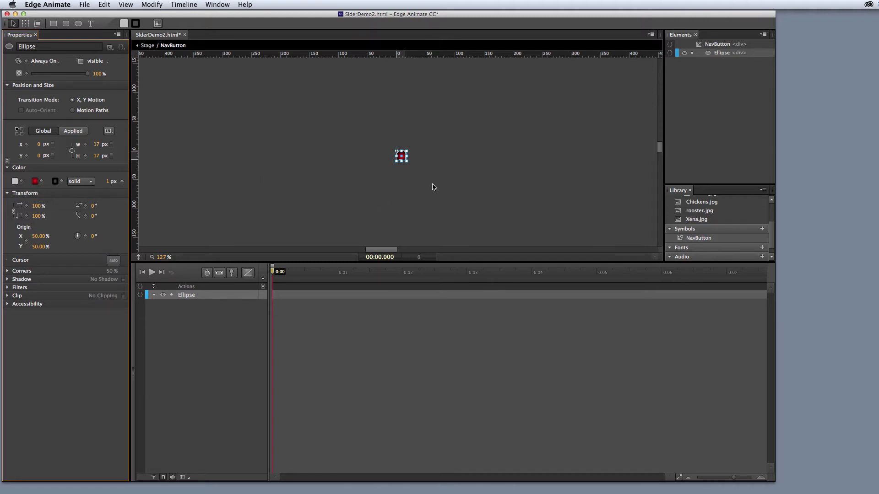
pyautogui.click(410, 182)
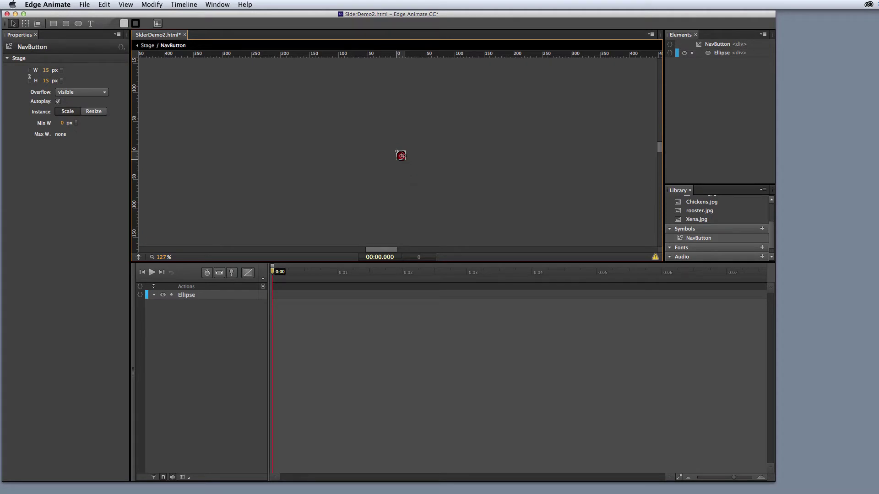
# Add a Gradient keyframe for the ellipse at 0:00.250 on the NavButton timeline.
pyautogui.click(401, 156)
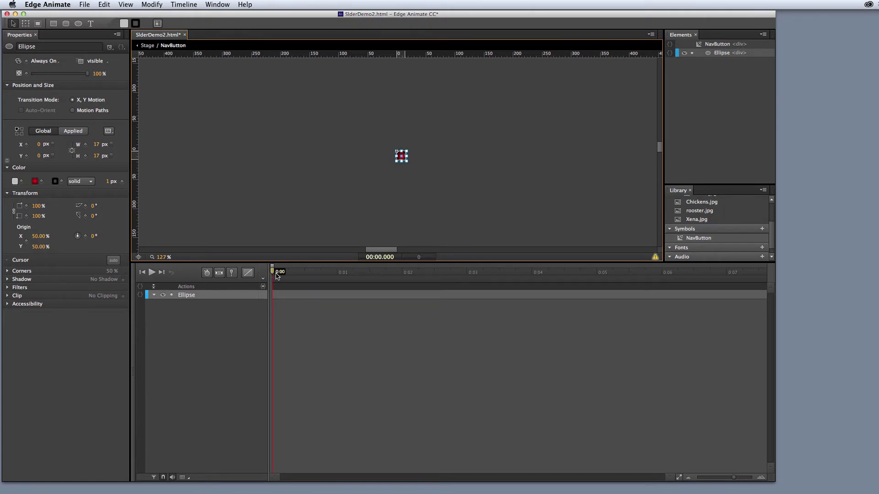
pyautogui.moveTo(272, 272)
pyautogui.mouseDown()
pyautogui.moveTo(298, 271)
pyautogui.moveTo(288, 271)
pyautogui.mouseUp()
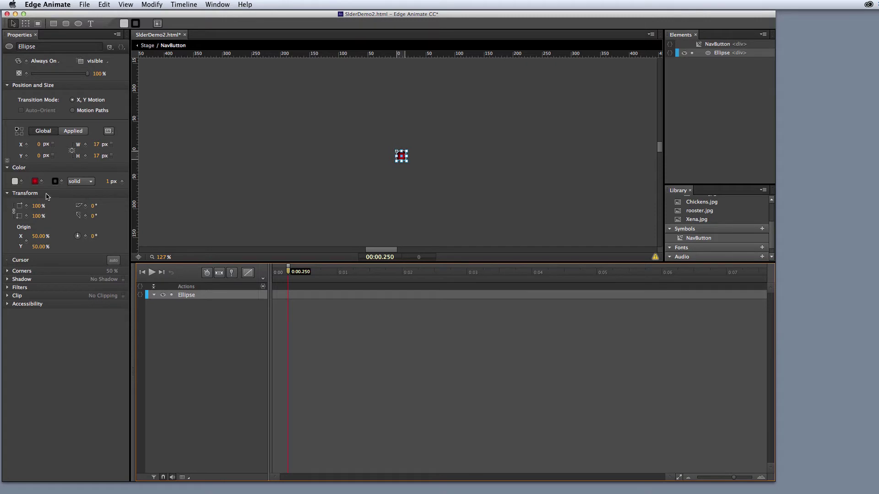
pyautogui.moveTo(37, 185)
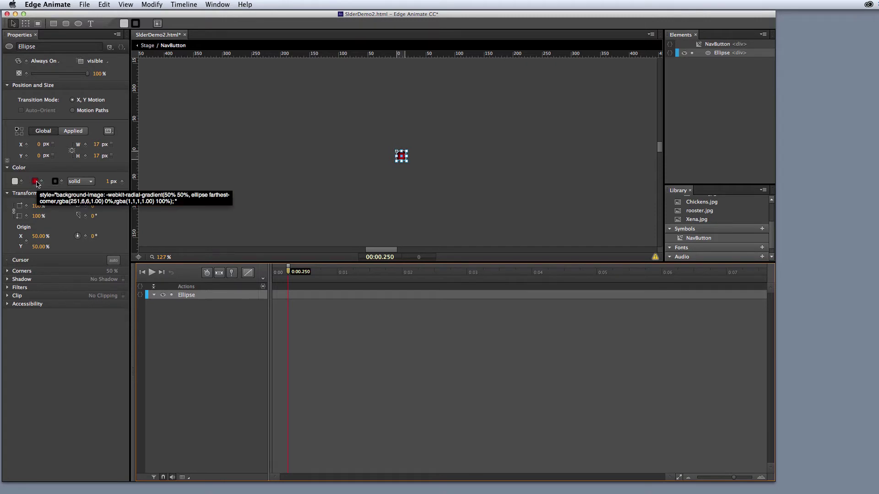
pyautogui.rightClick(287, 296)
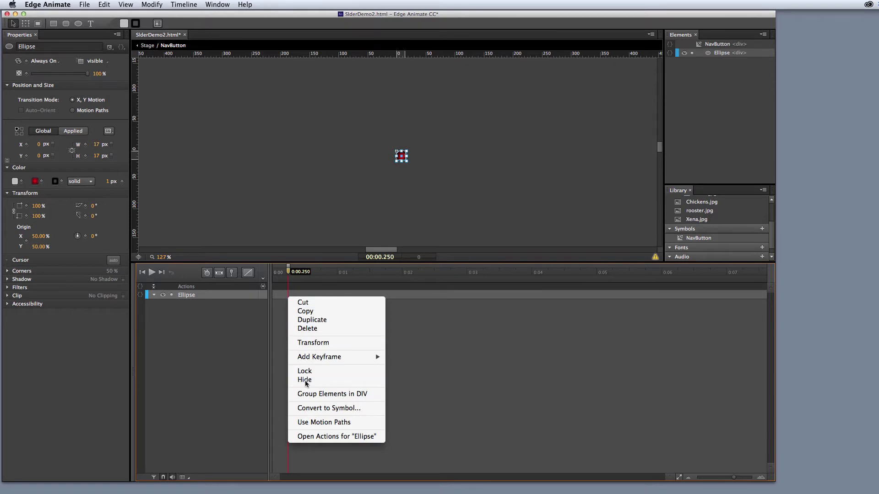
pyautogui.moveTo(314, 359)
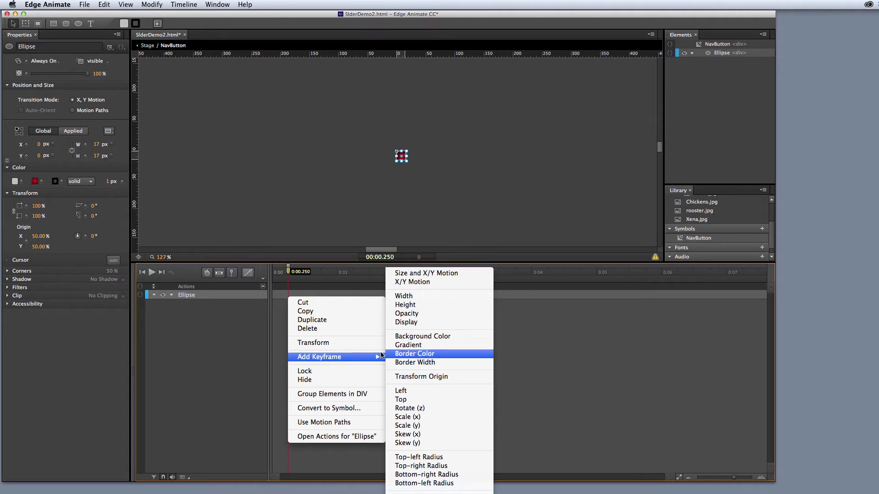
pyautogui.click(405, 347)
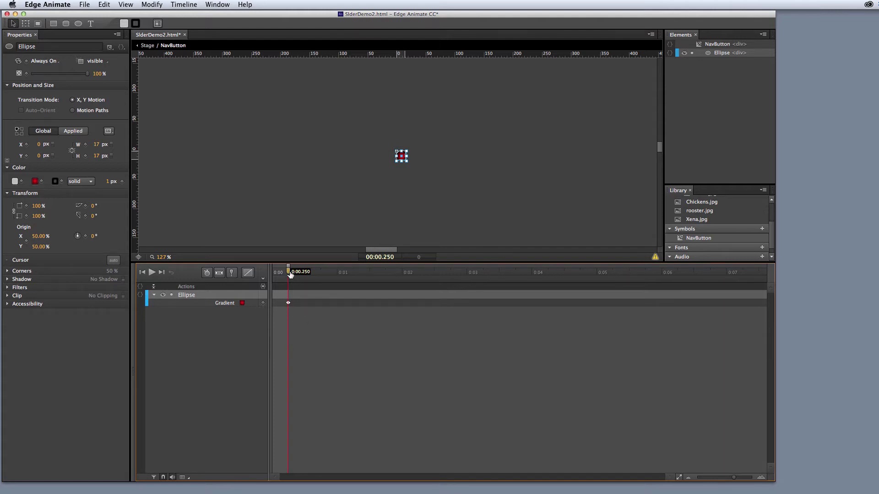
# Add a Gradient keyframe at 0:00.750 using the saved yellow swatch, with its dark end colour set to rgba(6,6,6,1.00).
pyautogui.moveTo(289, 273); pyautogui.dragTo(323, 267)
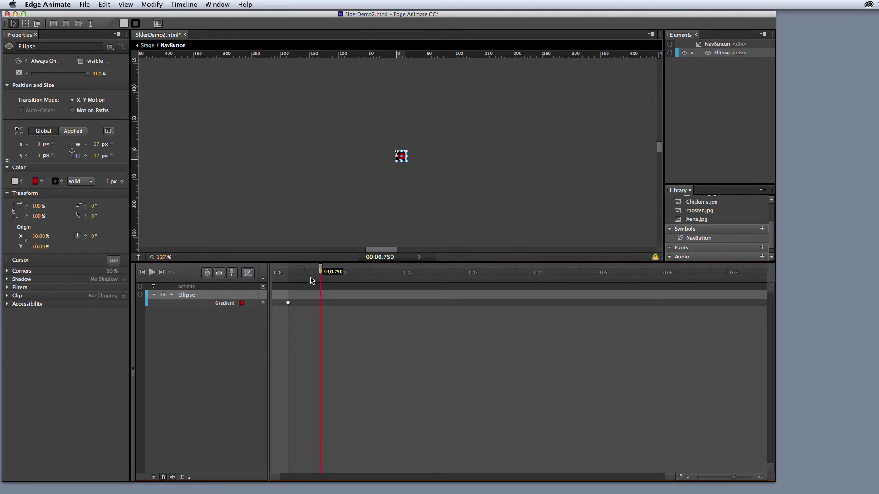
pyautogui.click(264, 304)
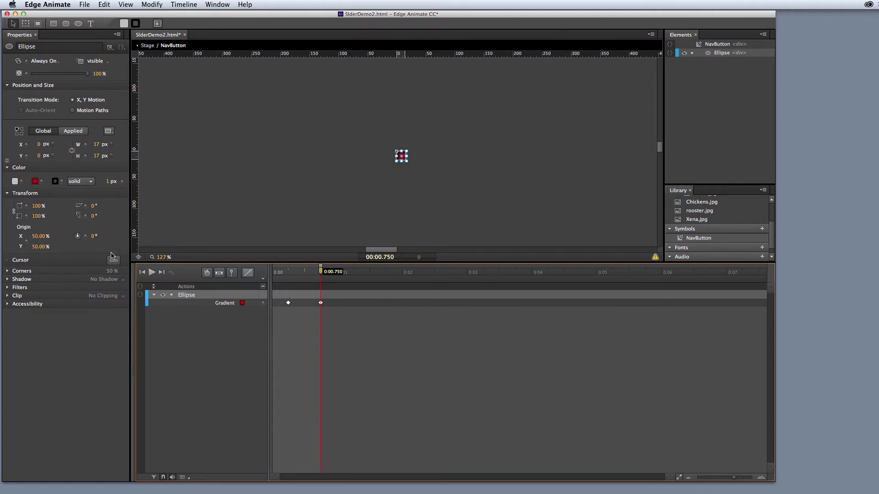
pyautogui.click(243, 303)
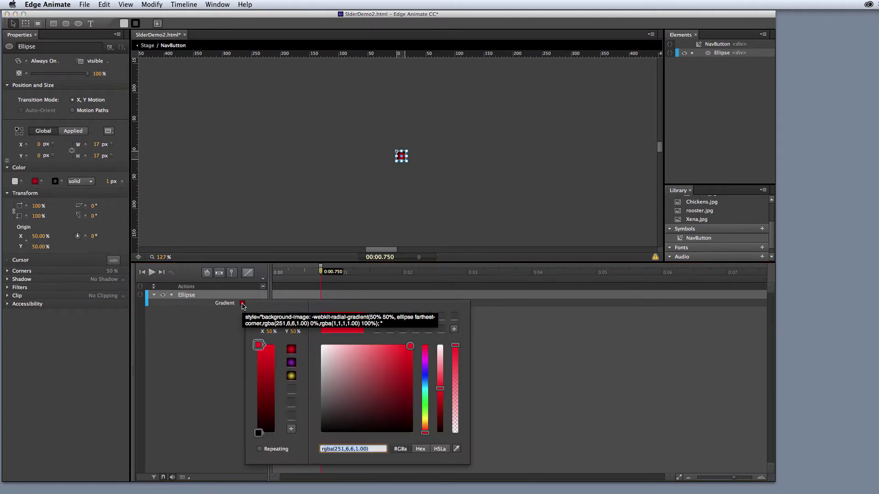
pyautogui.click(292, 376)
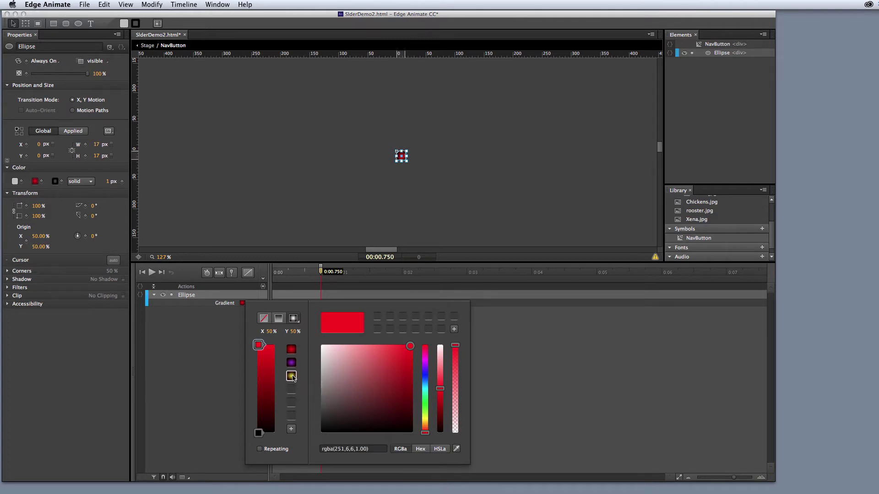
pyautogui.click(259, 433)
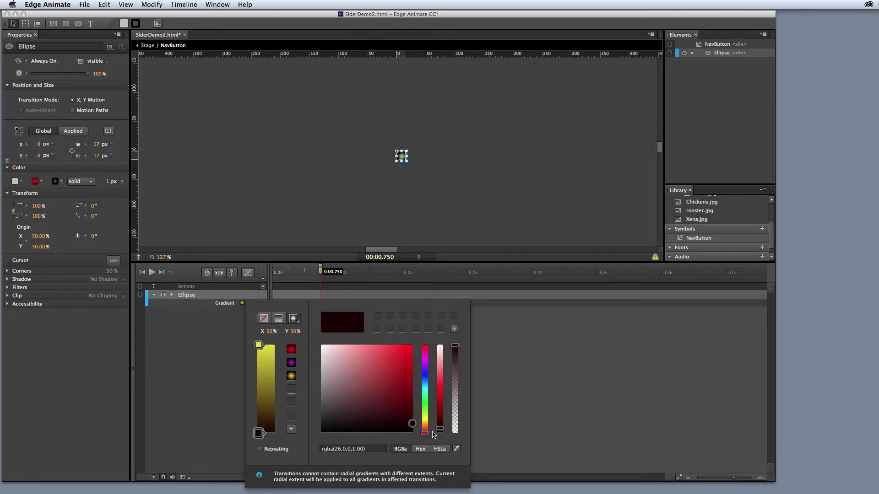
pyautogui.moveTo(411, 424); pyautogui.dragTo(320, 430)
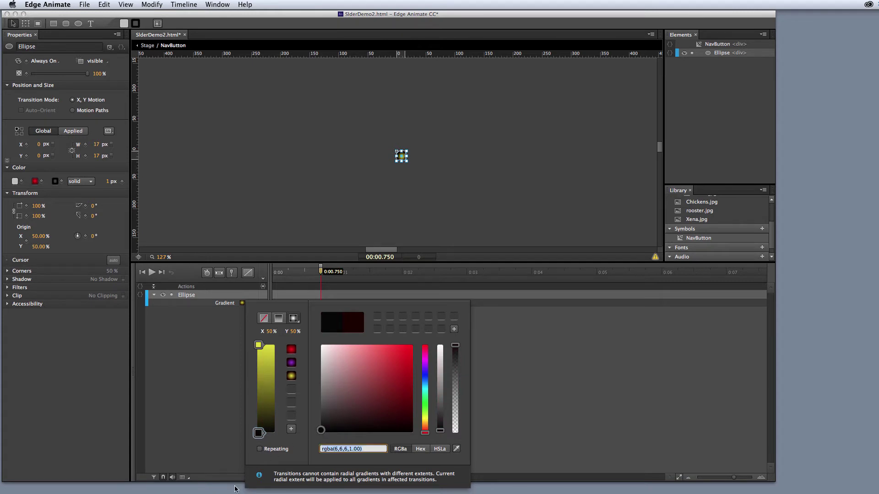
pyautogui.click(296, 458)
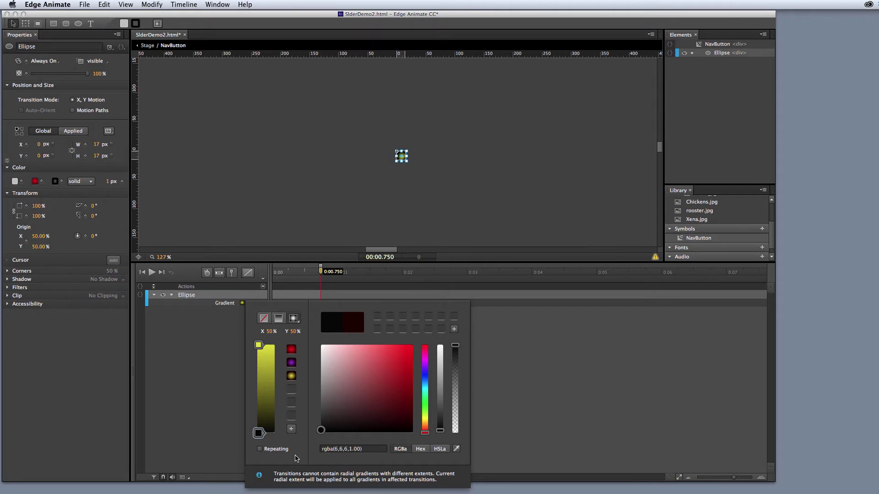
pyautogui.click(223, 442)
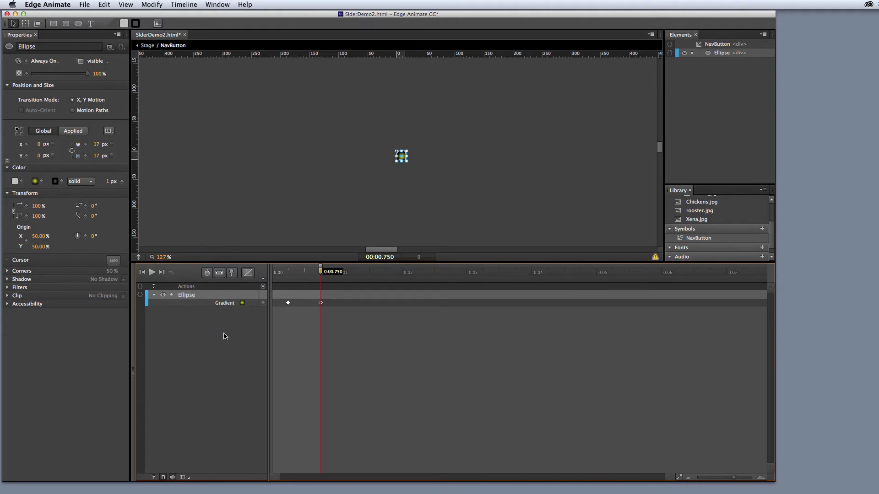
# Create a transition between the ellipse's Gradient keyframes at 0:00.250 and 0:00.750.
pyautogui.rightClick(321, 304)
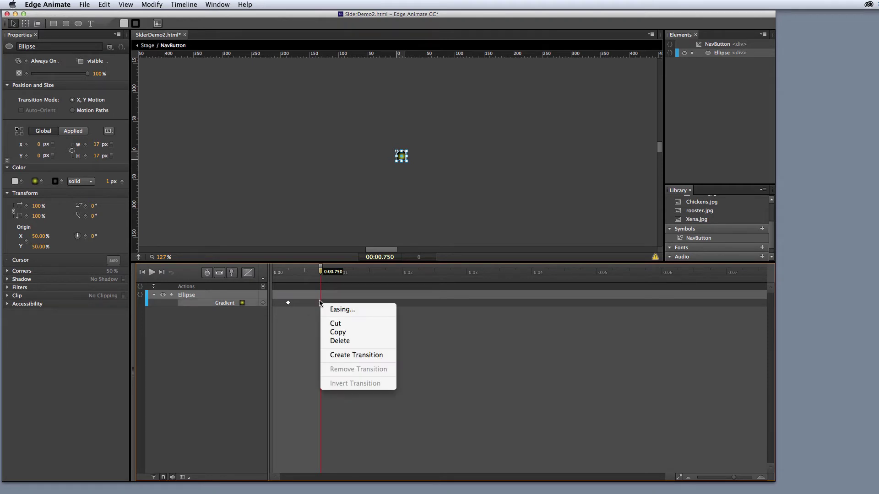
pyautogui.click(360, 356)
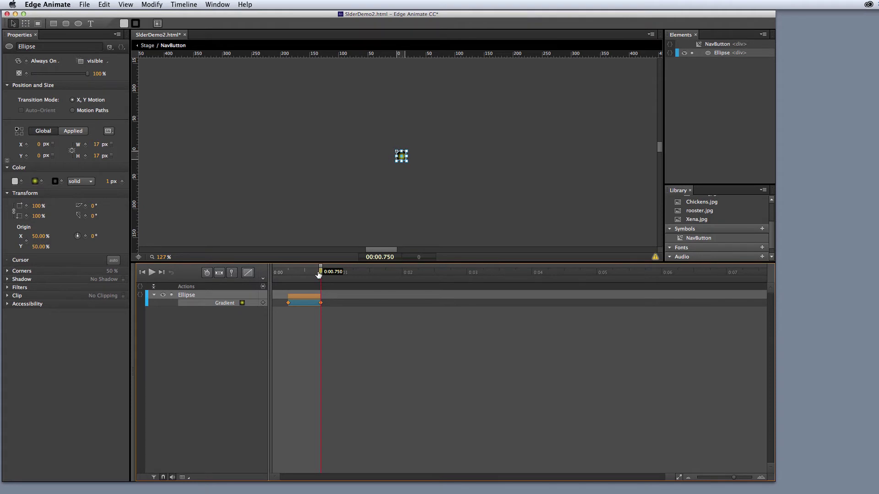
pyautogui.moveTo(320, 274)
pyautogui.mouseDown()
pyautogui.moveTo(259, 282)
pyautogui.moveTo(276, 271)
pyautogui.moveTo(320, 271)
pyautogui.mouseUp()
pyautogui.click(402, 196)
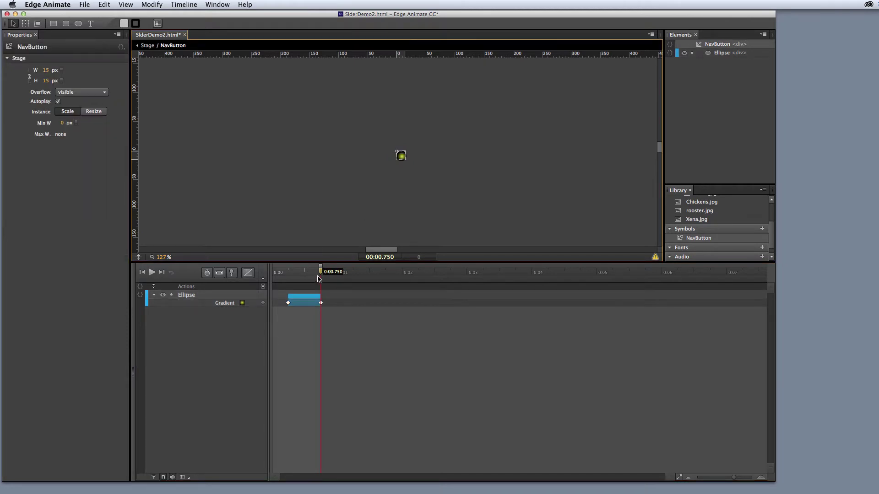
pyautogui.moveTo(320, 271)
pyautogui.mouseDown()
pyautogui.moveTo(241, 277)
pyautogui.moveTo(319, 274)
pyautogui.mouseUp()
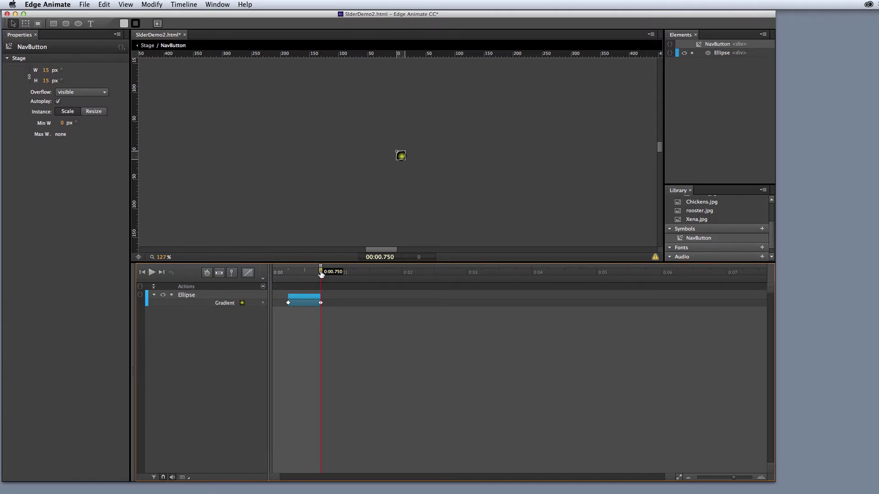
# Add two more Gradient keyframes for the ellipse, at 0:01 and 0:01.500.
pyautogui.moveTo(320, 273)
pyautogui.mouseDown()
pyautogui.moveTo(351, 273)
pyautogui.moveTo(336, 273)
pyautogui.mouseUp()
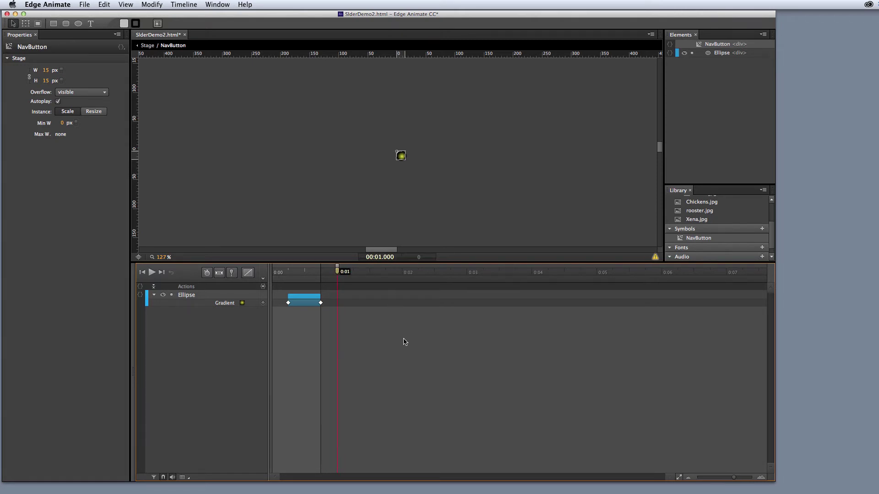
pyautogui.click(264, 303)
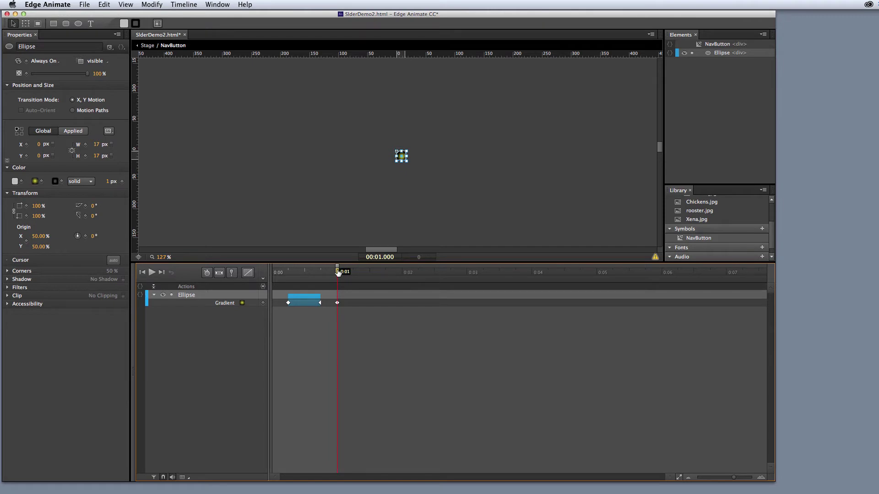
pyautogui.moveTo(337, 272); pyautogui.dragTo(369, 272)
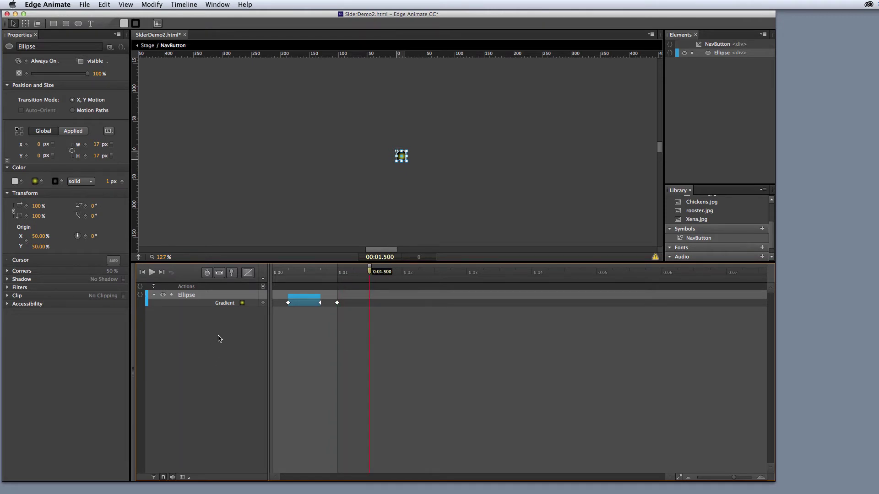
pyautogui.click(264, 303)
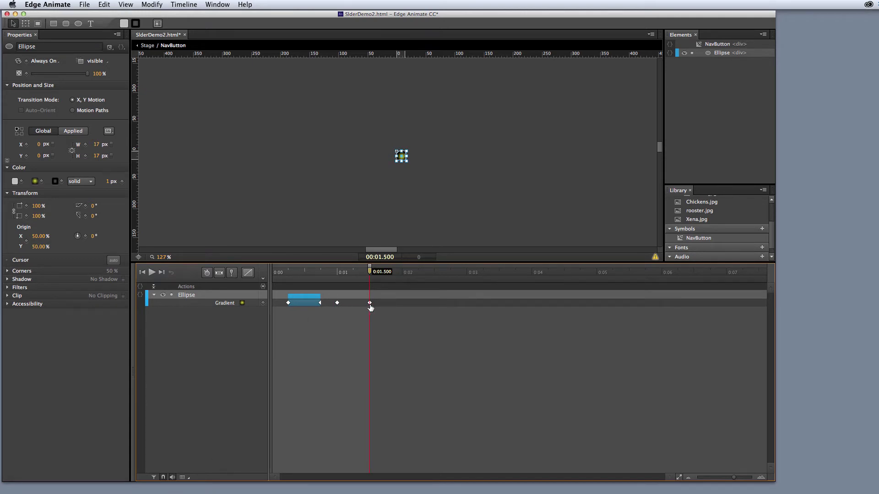
# Apply the saved purple gradient swatch at 0:01.500, with end colour rgba(0,0,0,1.00) and start colour rgba(144,6,240,1.00).
pyautogui.click(242, 303)
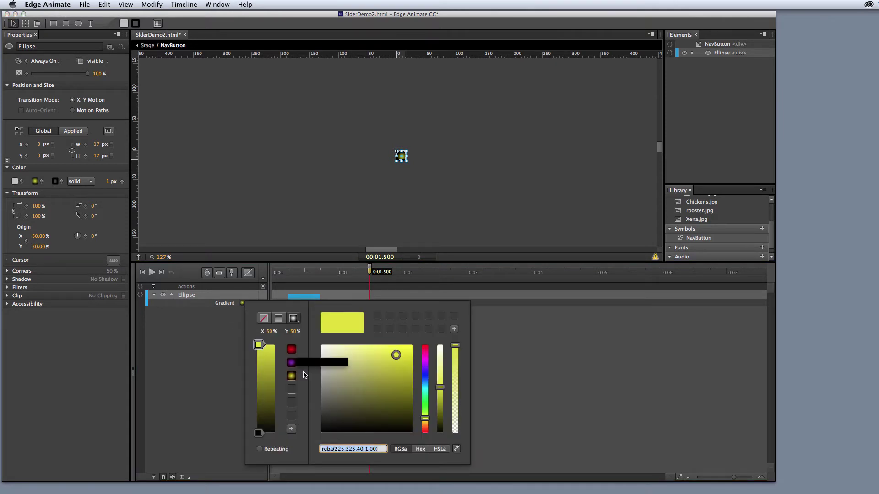
pyautogui.click(291, 363)
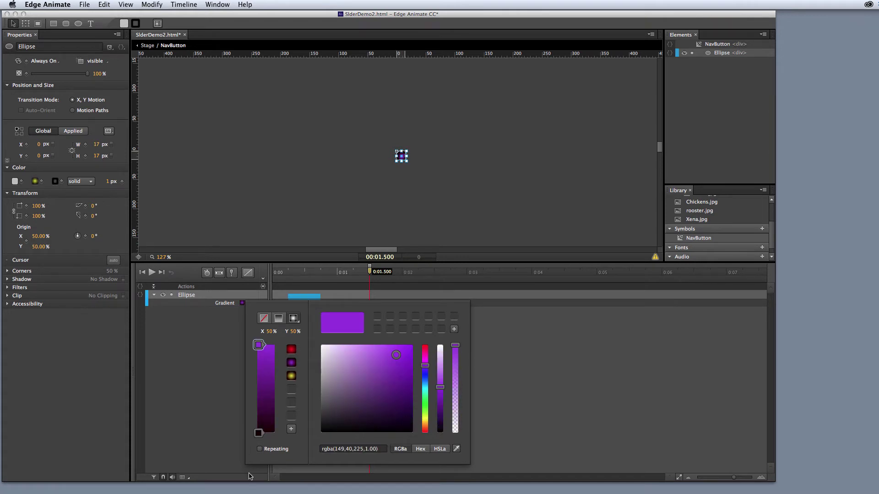
pyautogui.click(258, 433)
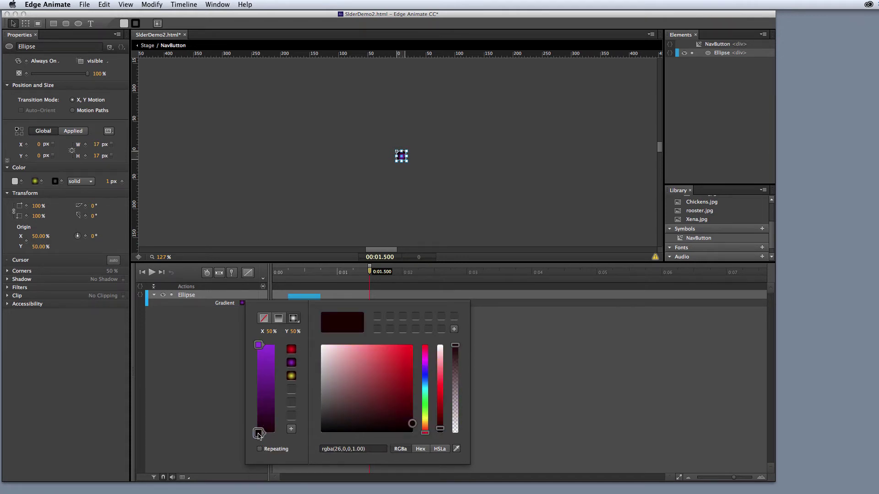
pyautogui.moveTo(412, 427); pyautogui.dragTo(315, 435)
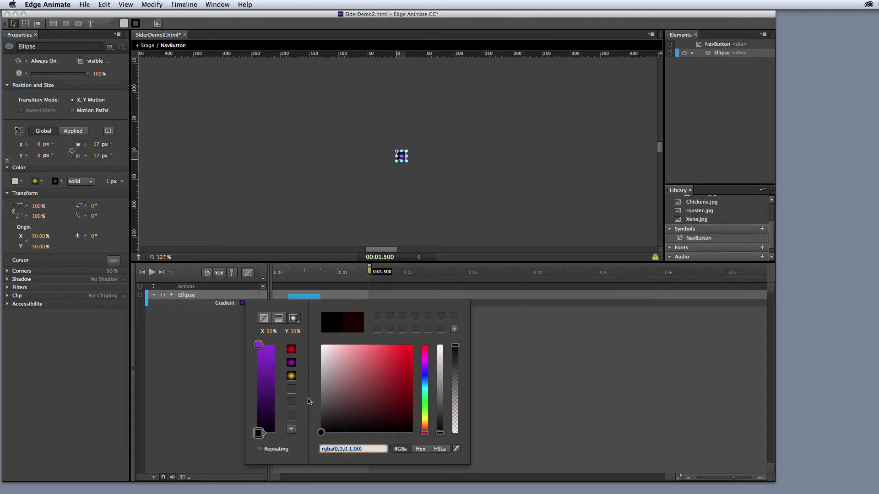
pyautogui.click(259, 346)
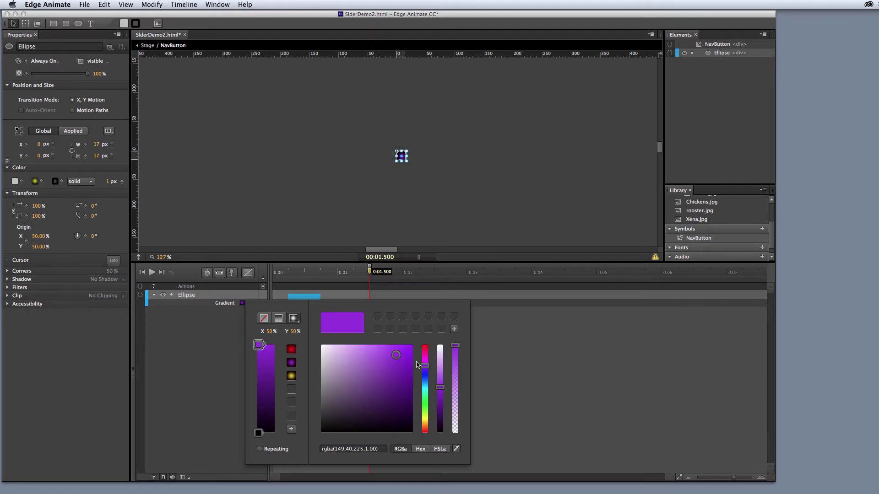
pyautogui.moveTo(405, 359); pyautogui.dragTo(411, 351)
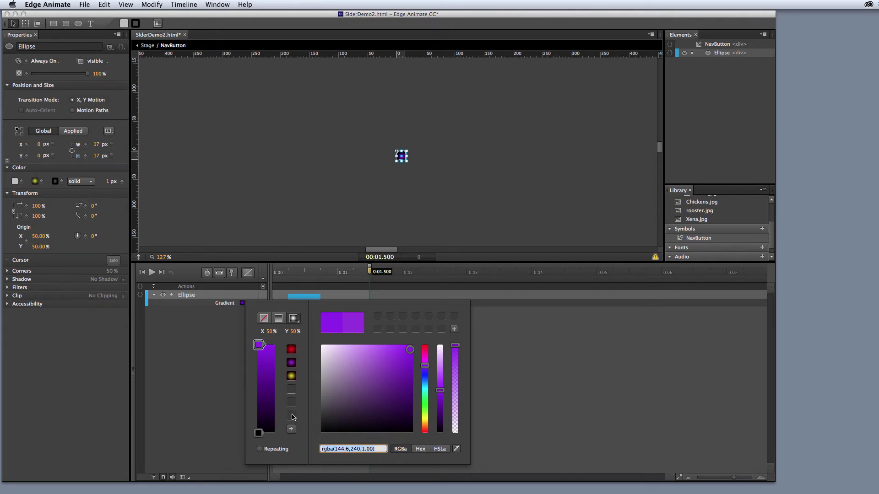
pyautogui.click(209, 364)
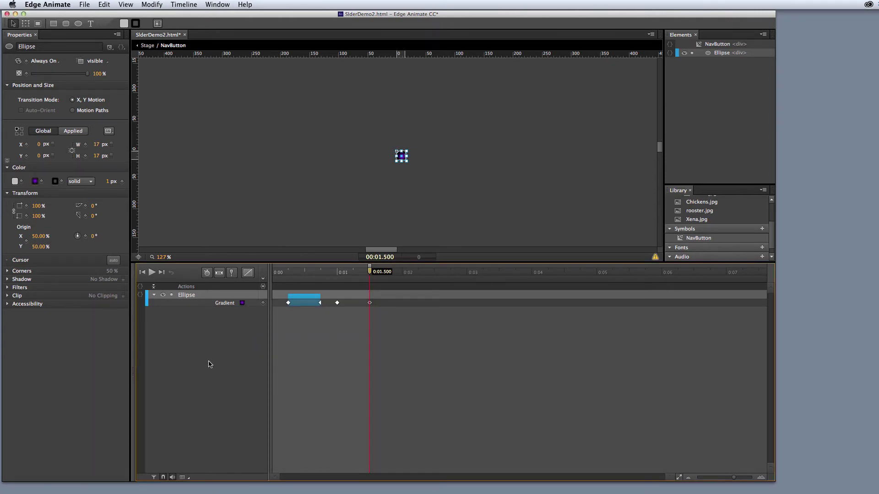
# Create a transition between the ellipse's Gradient keyframes at 0:01 and 0:01.500.
pyautogui.rightClick(370, 304)
pyautogui.click(369, 304)
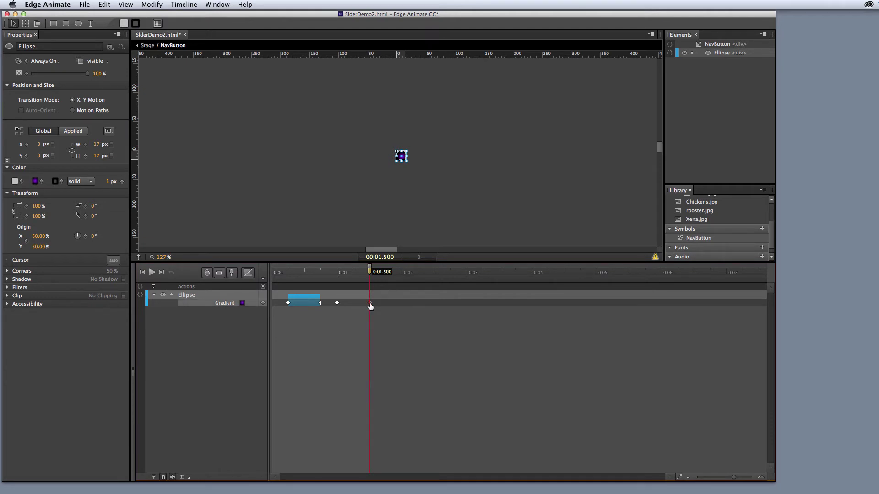
pyautogui.rightClick(370, 304)
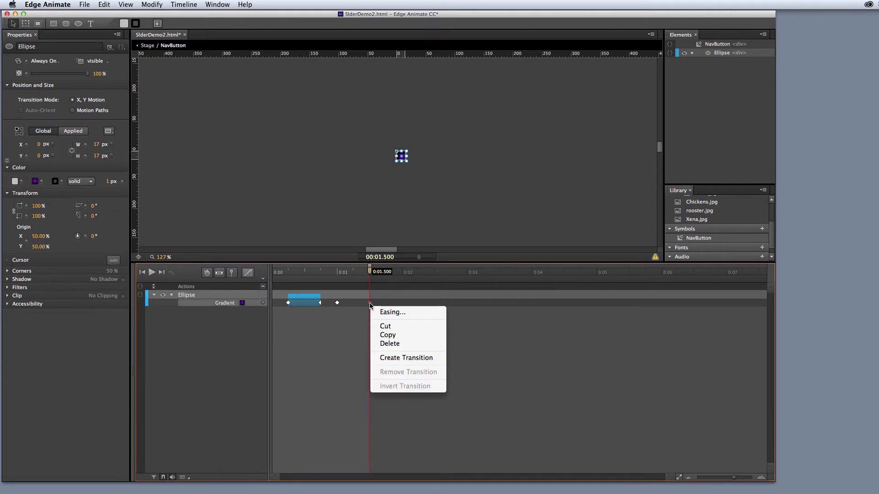
pyautogui.click(430, 359)
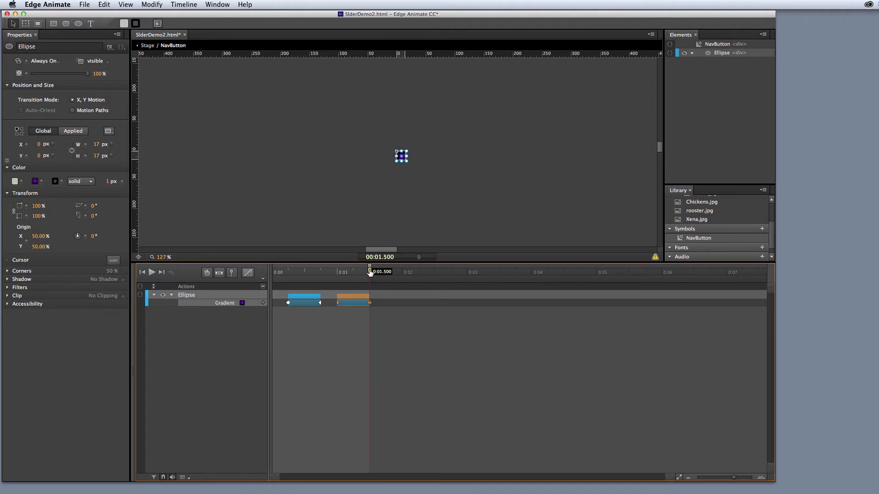
# Play the NavButton timeline from 0:00 to preview the gradient colour changes.
pyautogui.moveTo(370, 271); pyautogui.dragTo(269, 270)
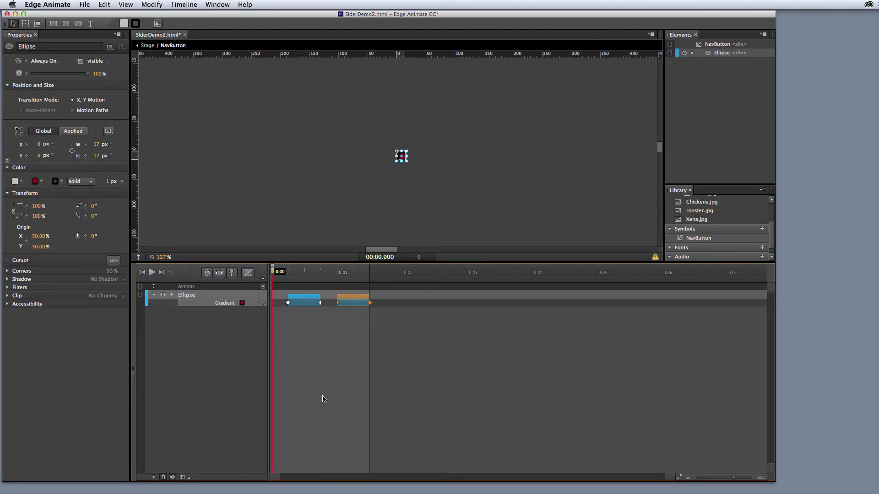
pyautogui.click(340, 166)
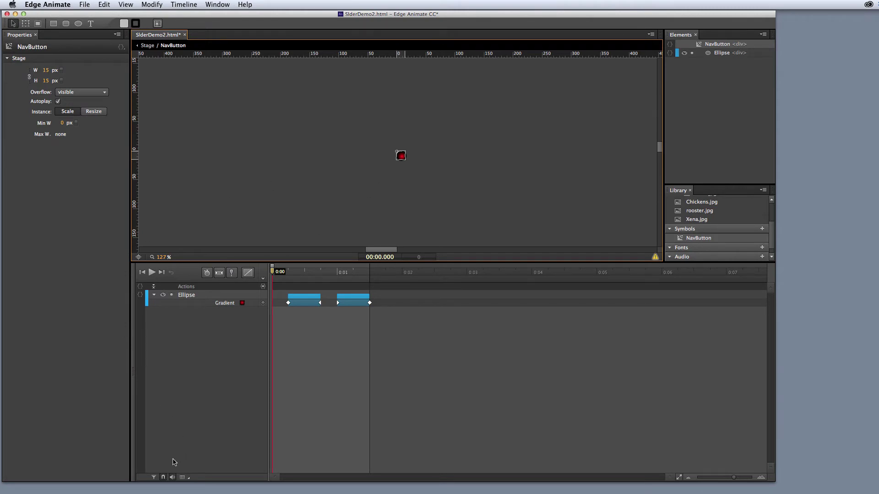
pyautogui.press('space')
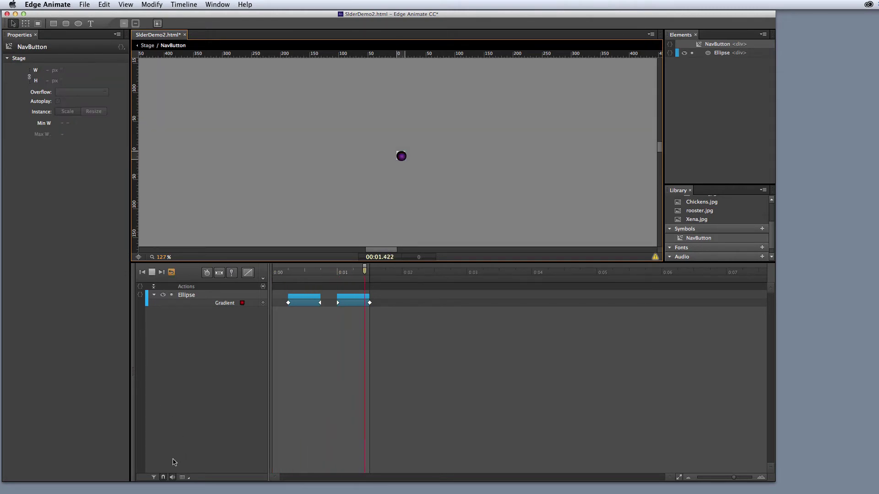
# Replay the NavButton timeline to review the ellipse's gradient colour changes.
pyautogui.press('space')
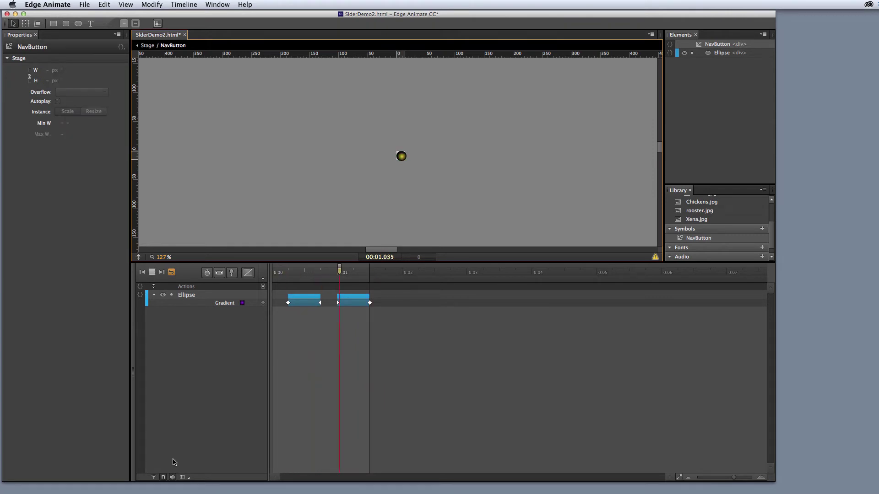
pyautogui.press('space')
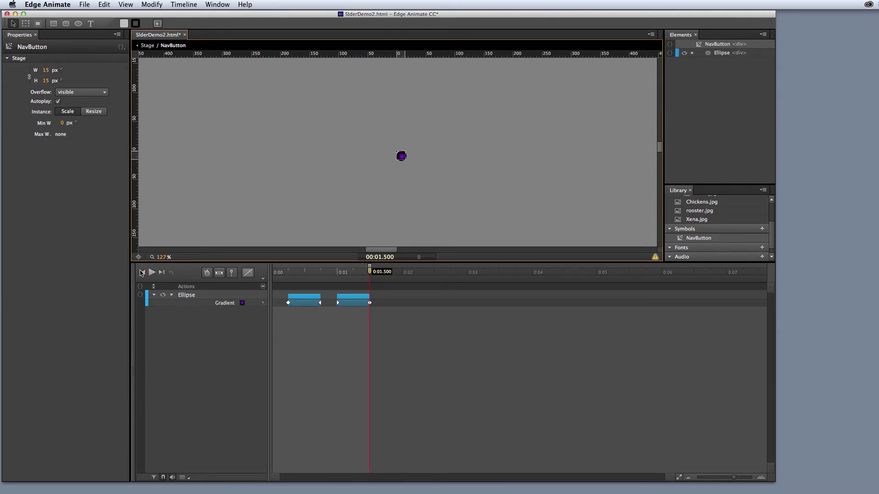
# Add a mouseenter event to the ellipse inside the NavButton symbol.
pyautogui.click(141, 297)
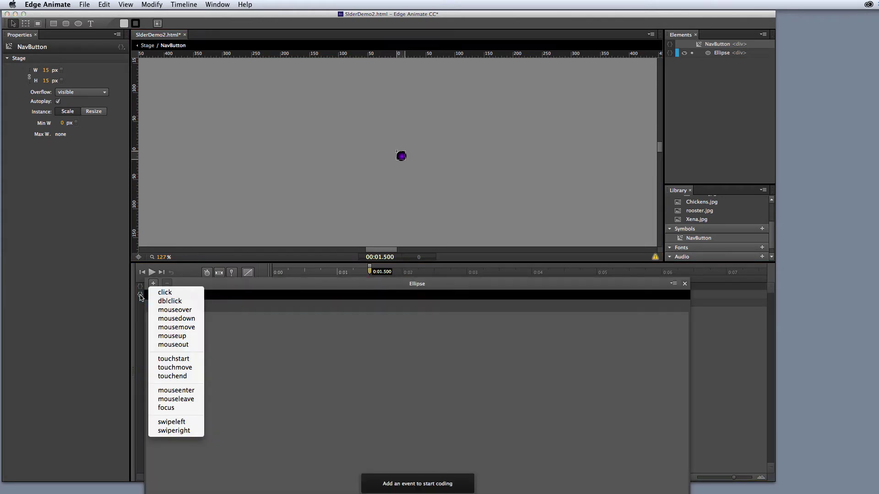
pyautogui.click(474, 283)
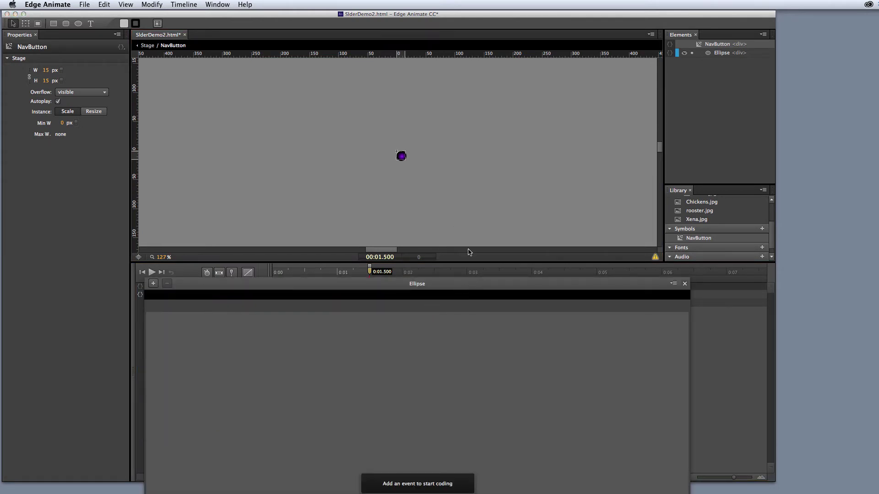
pyautogui.moveTo(481, 283); pyautogui.dragTo(511, 71)
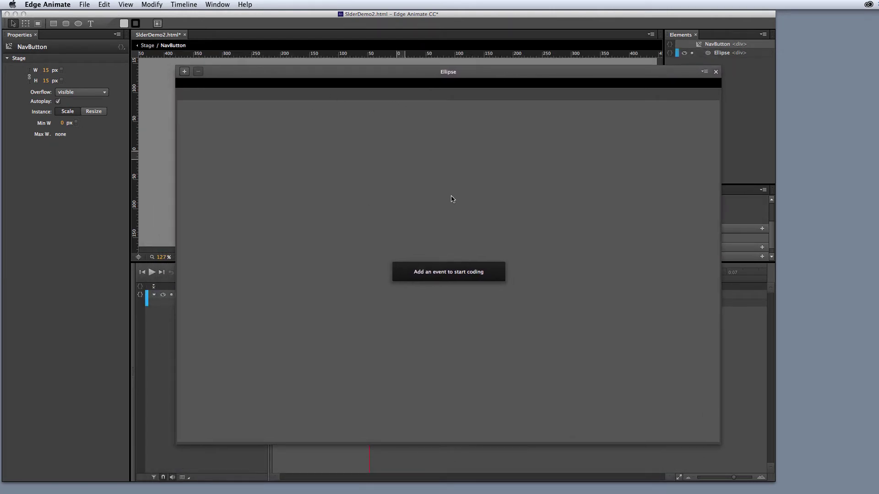
pyautogui.click(184, 72)
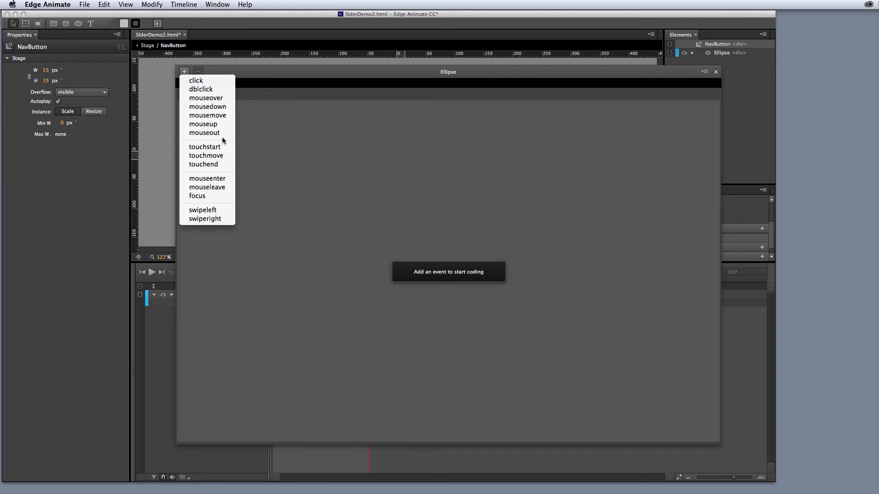
pyautogui.click(208, 179)
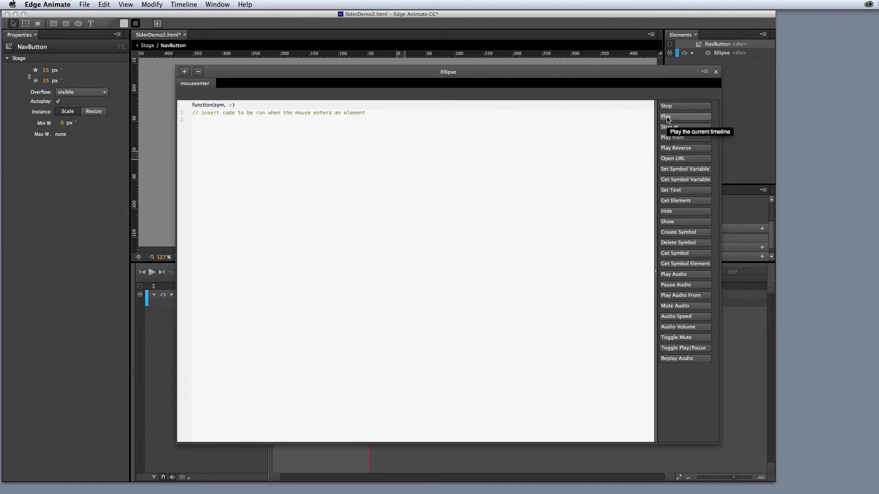
# Replace the placeholder comment in the ellipse's mouseenter code with the Play action sym.play();.
pyautogui.click(667, 118)
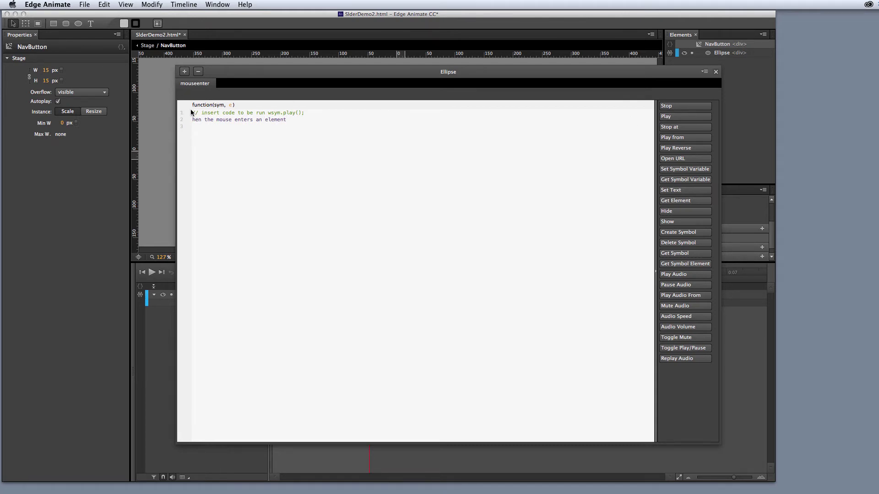
pyautogui.press('super+a')
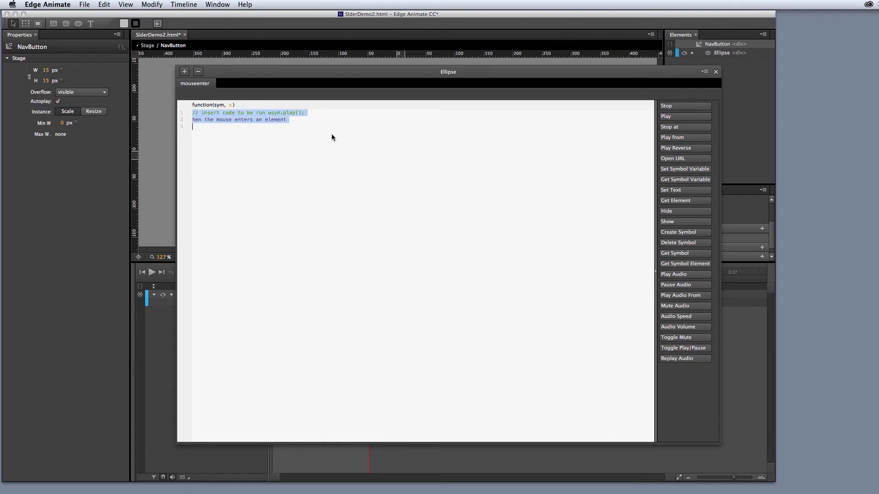
pyautogui.press('BackSpace')
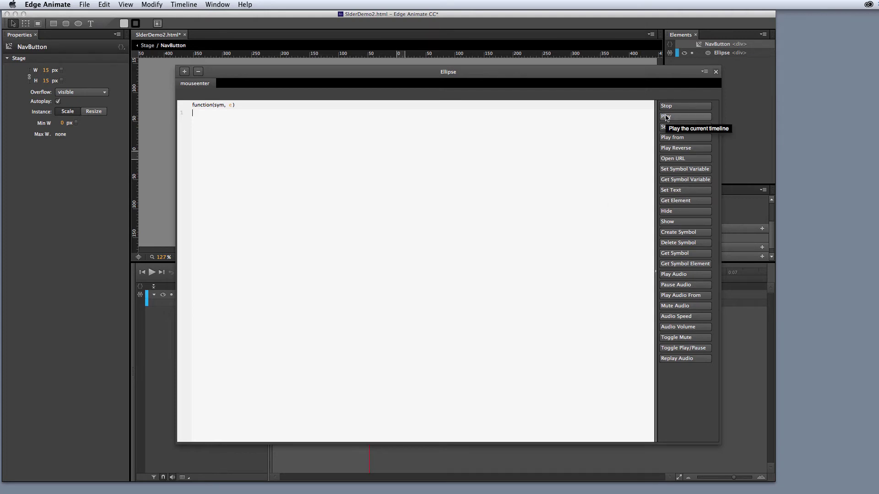
pyautogui.click(666, 117)
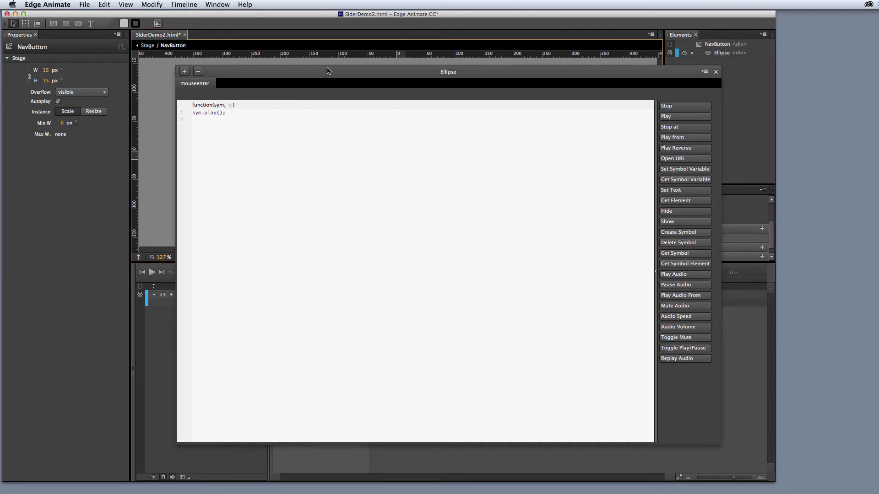
# Park the NavButton playhead at 0:00.750 and add the Stop at action sym.stop(750); on its own line after sym.play(); in the mouseenter code.
pyautogui.moveTo(326, 66); pyautogui.dragTo(676, 218)
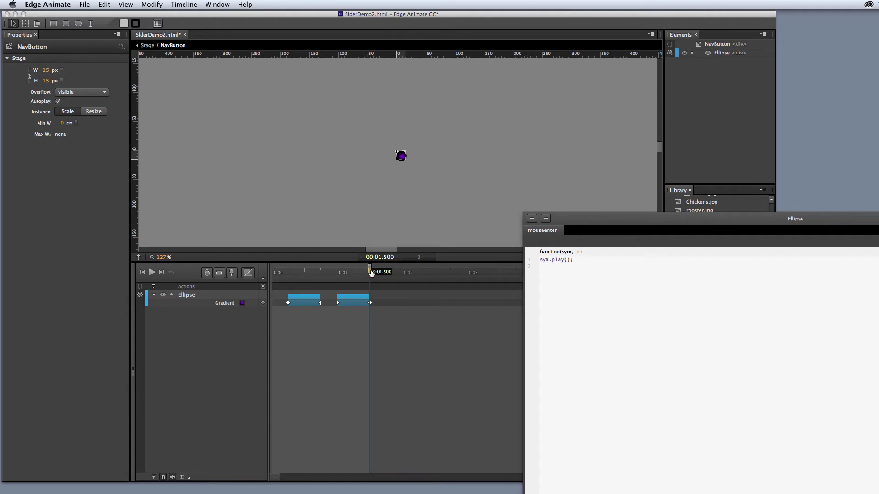
pyautogui.moveTo(369, 271); pyautogui.dragTo(323, 272)
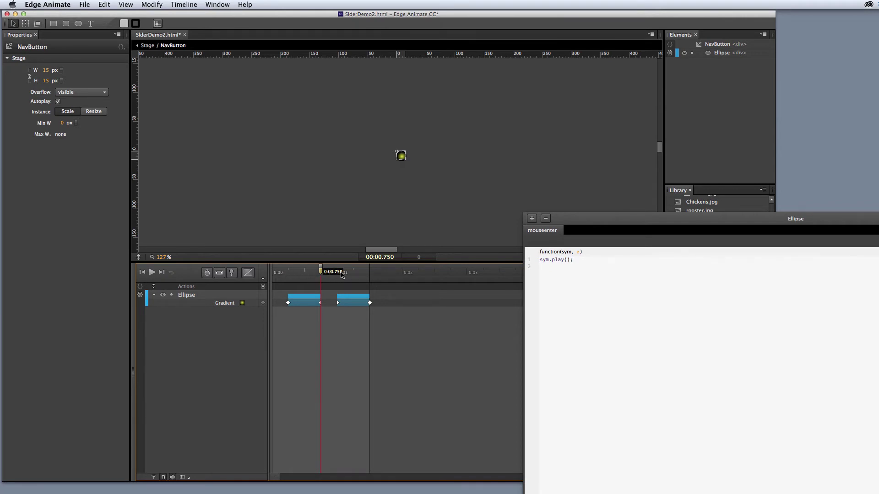
pyautogui.click(574, 260)
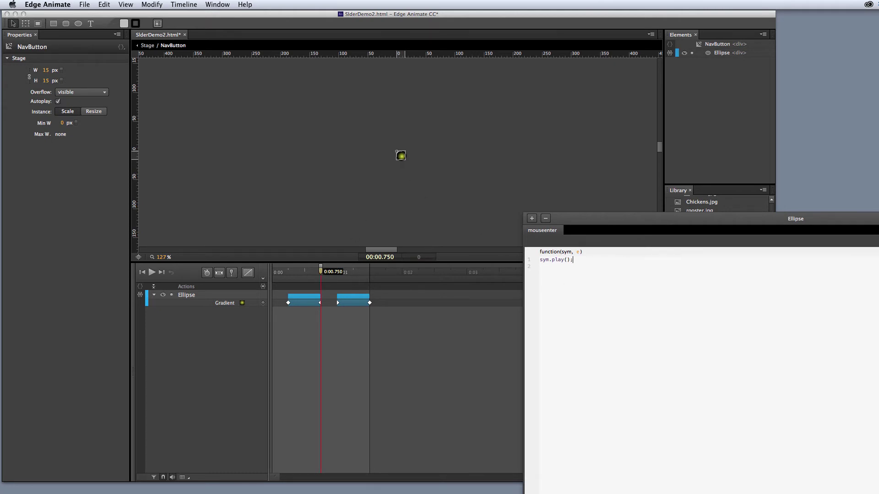
pyautogui.moveTo(796, 218); pyautogui.dragTo(598, 58)
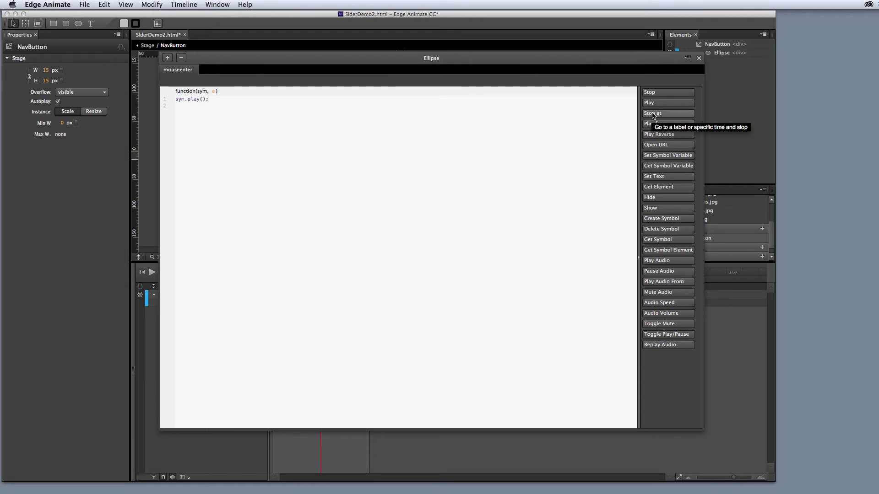
pyautogui.click(654, 114)
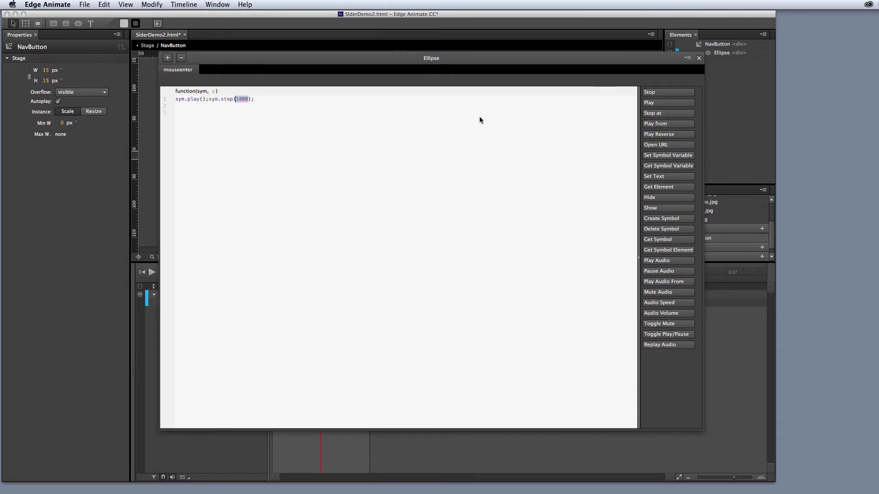
pyautogui.click(208, 100)
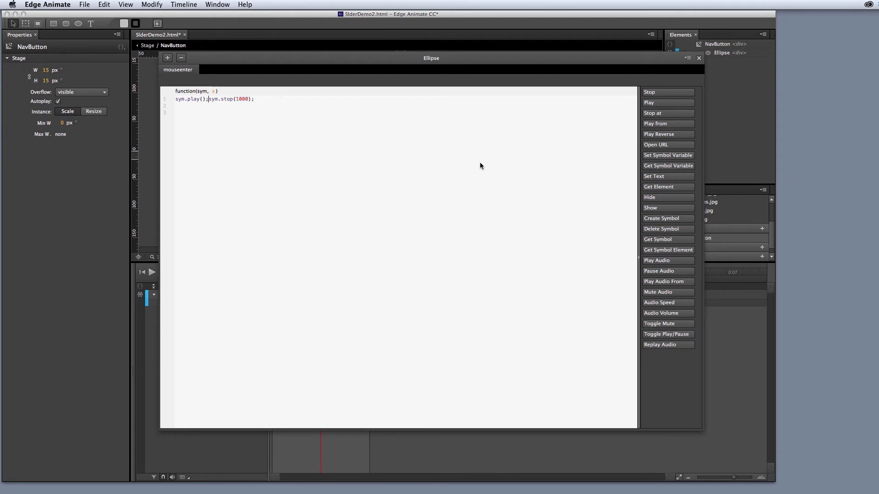
pyautogui.press('Return')
pyautogui.moveTo(203, 105); pyautogui.dragTo(213, 106)
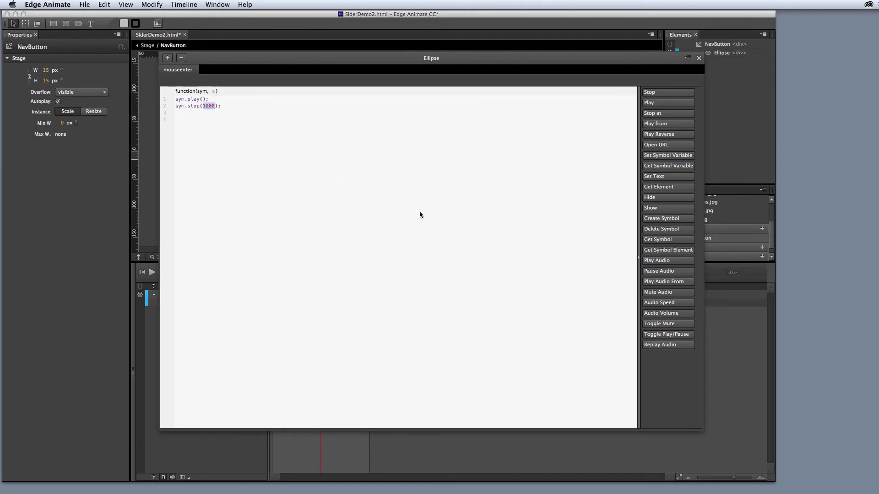
pyautogui.write('75')
pyautogui.click(699, 58)
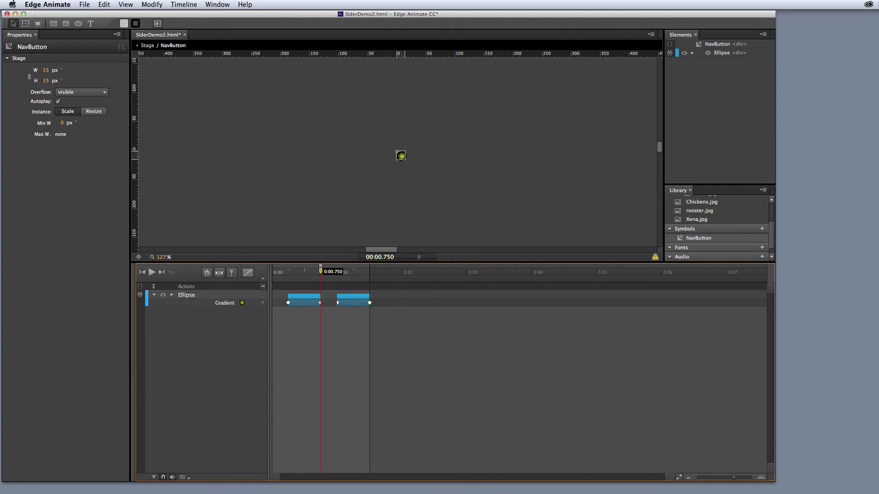
# Rename the nav button instance on the Stage as NavButton1 and give it a Stop playback command at 0:00.
pyautogui.click(148, 46)
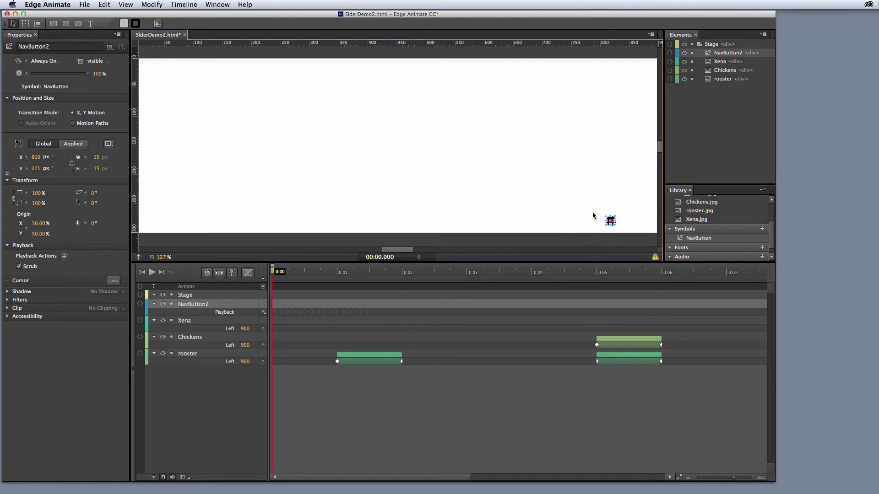
pyautogui.click(587, 201)
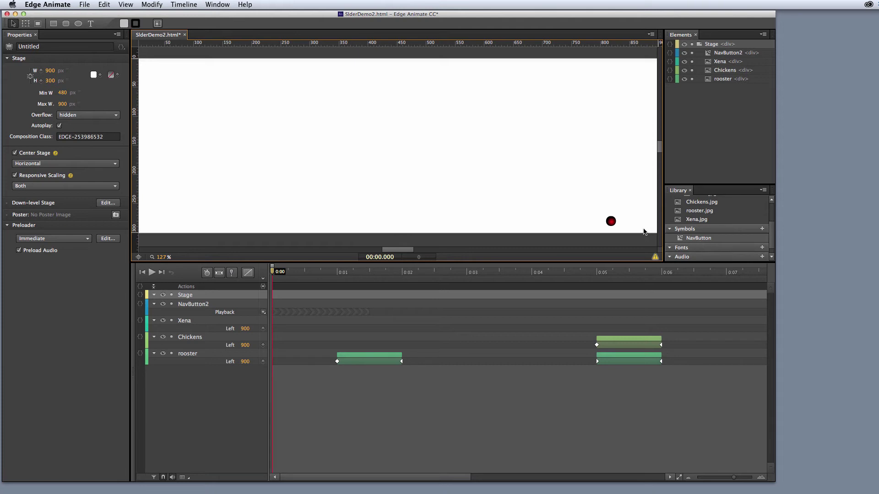
pyautogui.click(609, 220)
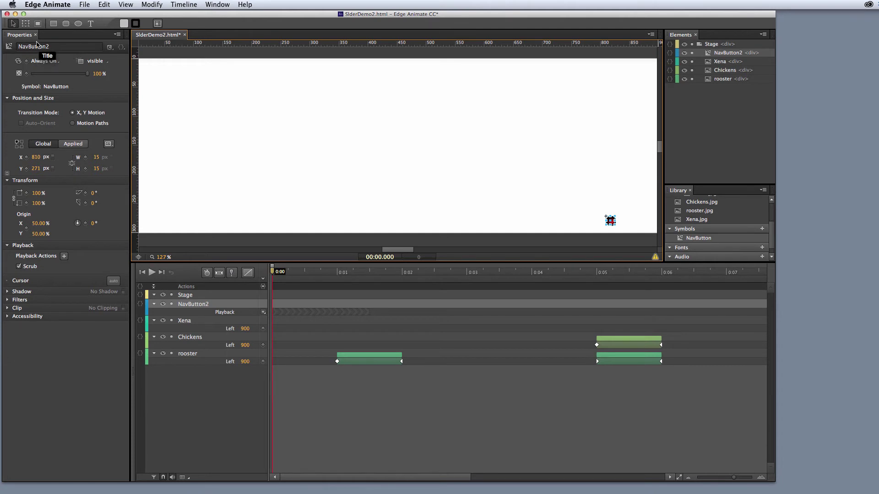
pyautogui.click(48, 48)
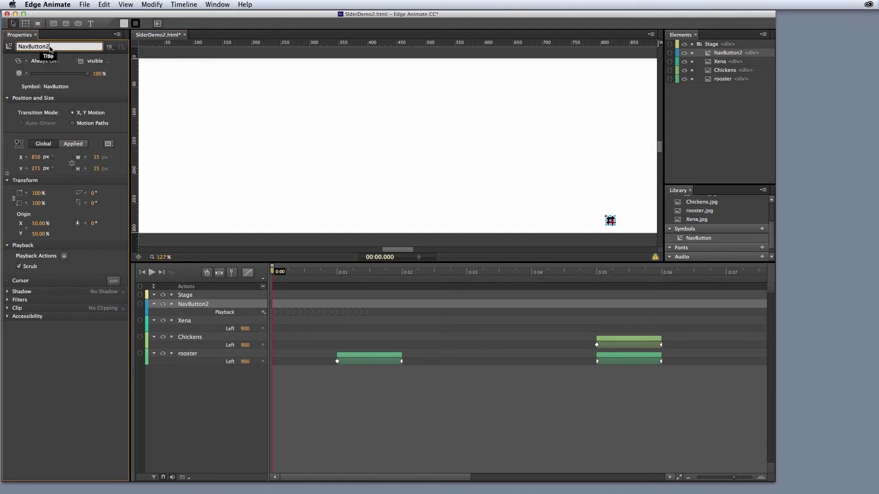
pyautogui.press('BackSpace')
pyautogui.write('1')
pyautogui.press('Return')
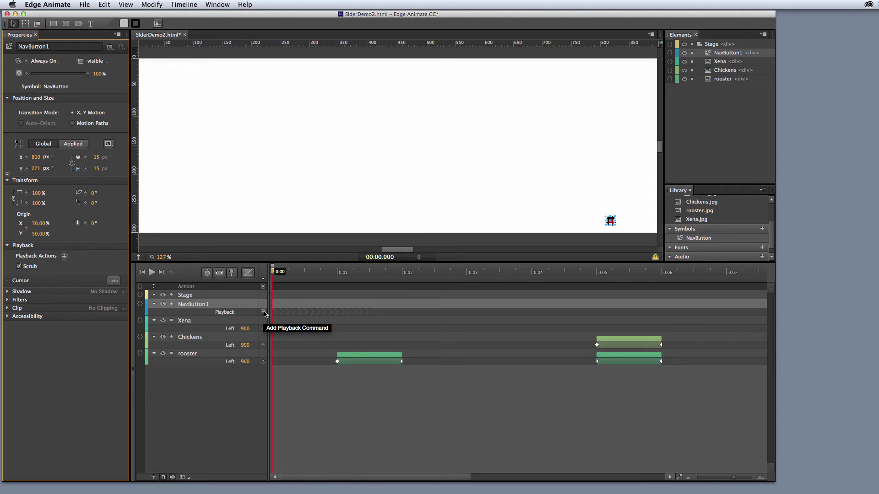
pyautogui.click(264, 313)
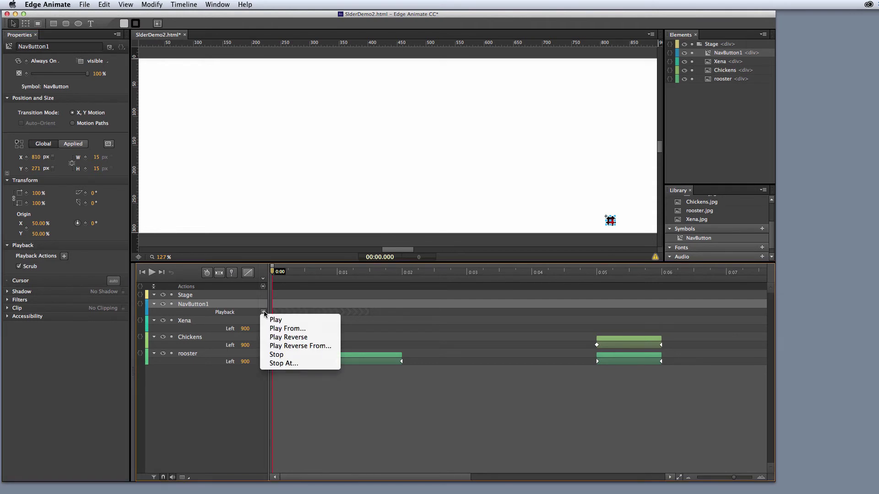
pyautogui.click(276, 355)
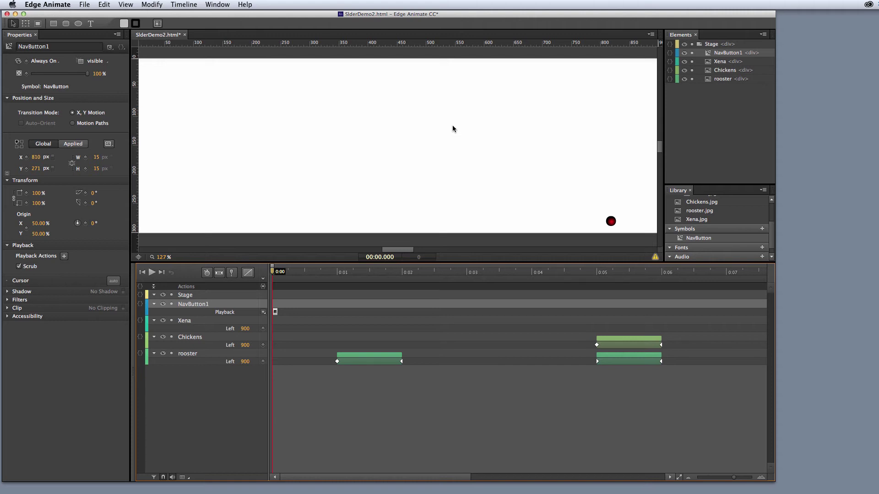
# Preview the slider in Safari, reloading the page twice, to test the nav button's mouseenter behaviour, and put the browser window away.
pyautogui.click(84, 3)
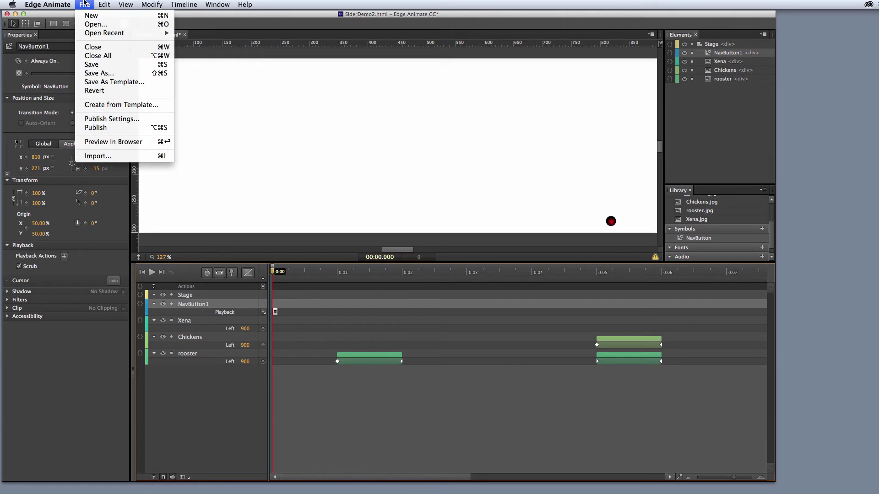
pyautogui.click(128, 144)
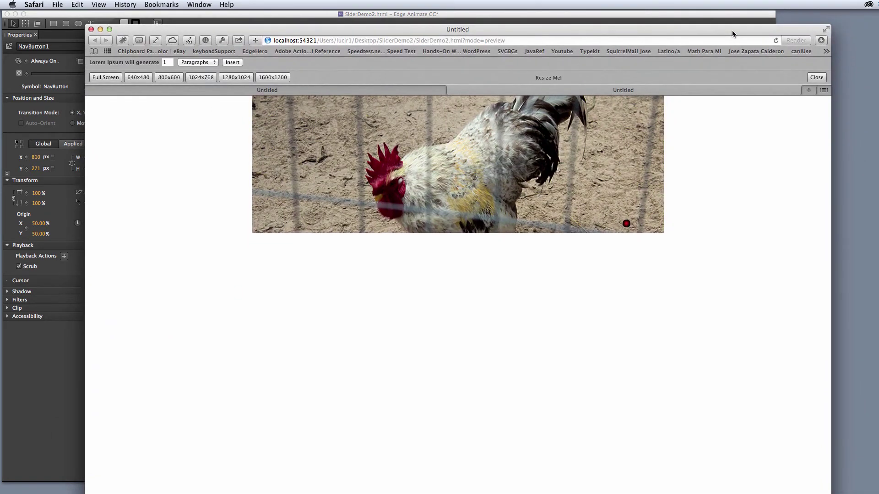
pyautogui.moveTo(732, 31)
pyautogui.mouseDown()
pyautogui.moveTo(721, 50)
pyautogui.moveTo(724, 40)
pyautogui.mouseUp()
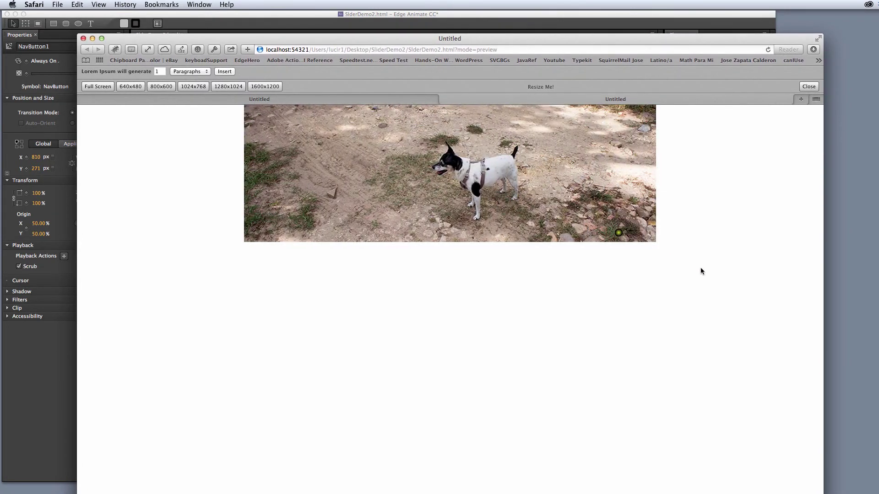
pyautogui.click(768, 48)
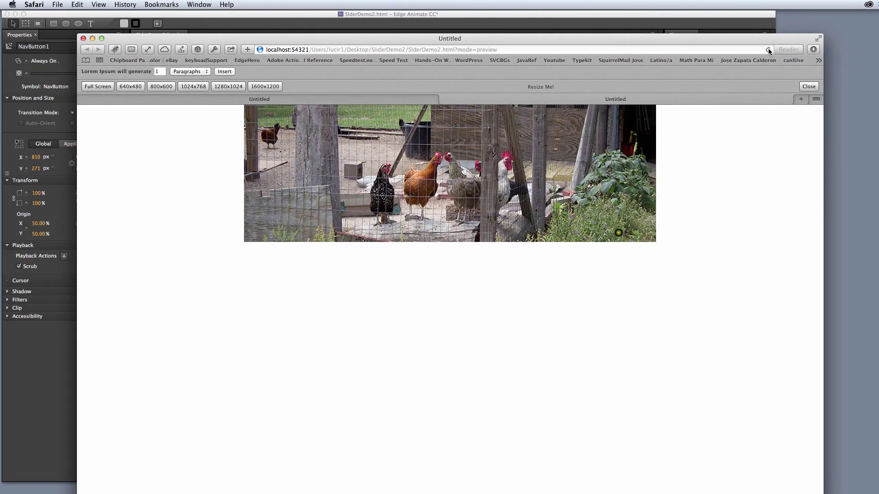
pyautogui.click(768, 49)
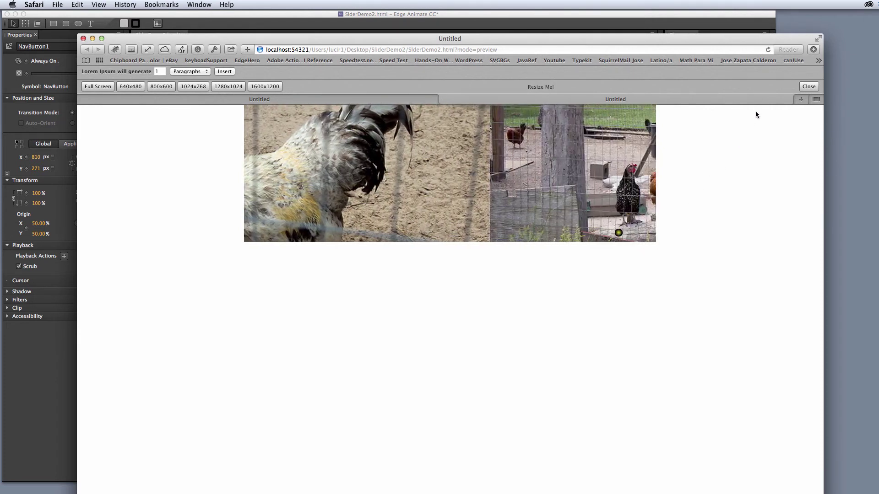
pyautogui.doubleClick(611, 37)
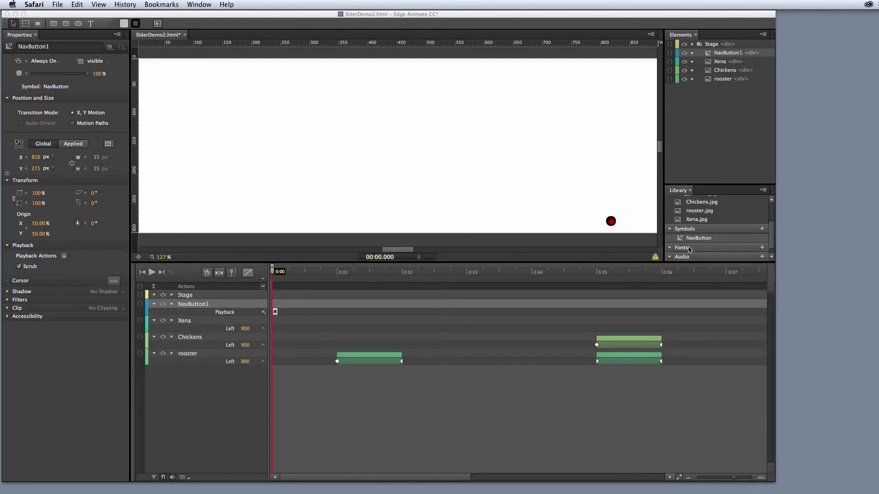
# Open the NavButton symbol for editing and add a mouseleave event to the Ellipse's actions.
pyautogui.click(681, 239)
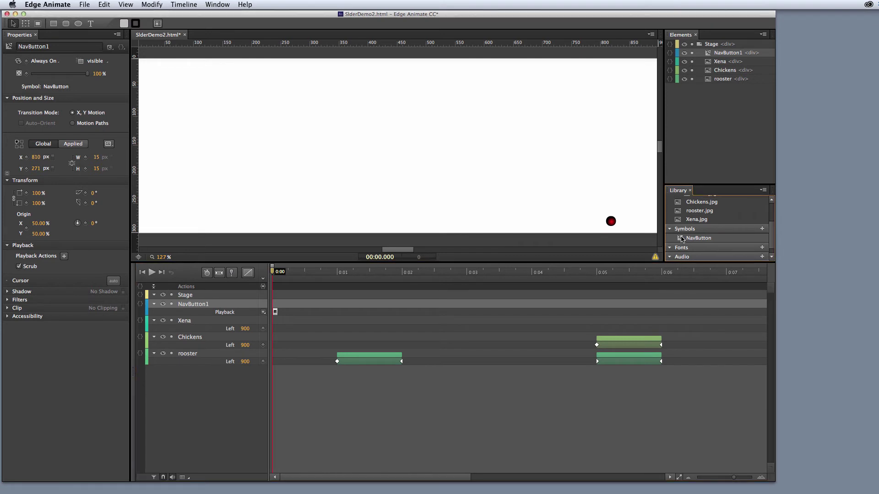
pyautogui.doubleClick(681, 239)
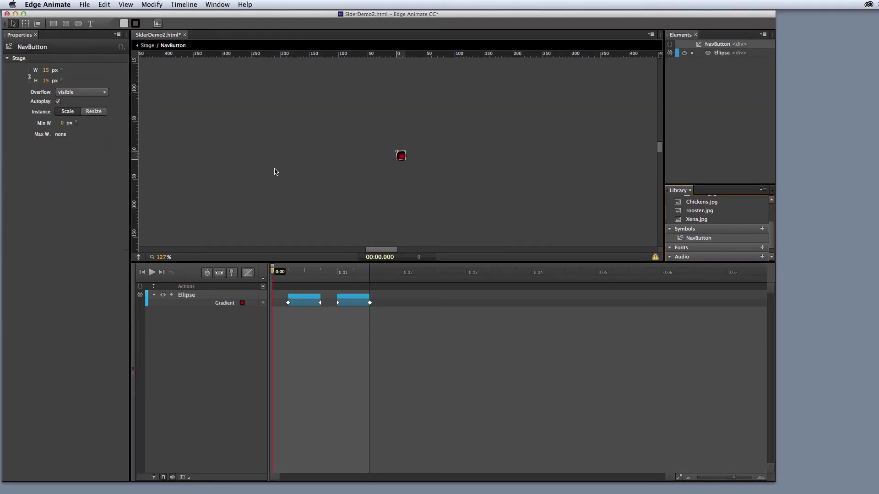
pyautogui.click(141, 296)
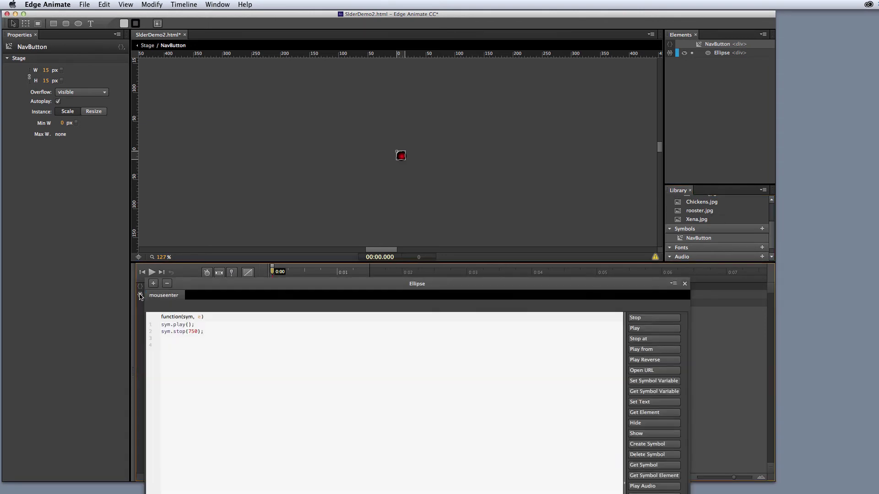
pyautogui.moveTo(474, 287); pyautogui.dragTo(624, 46)
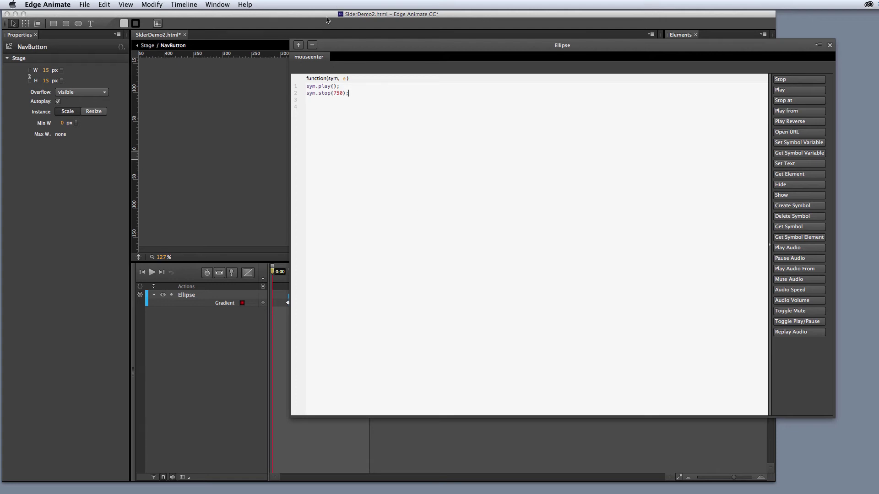
pyautogui.click(299, 45)
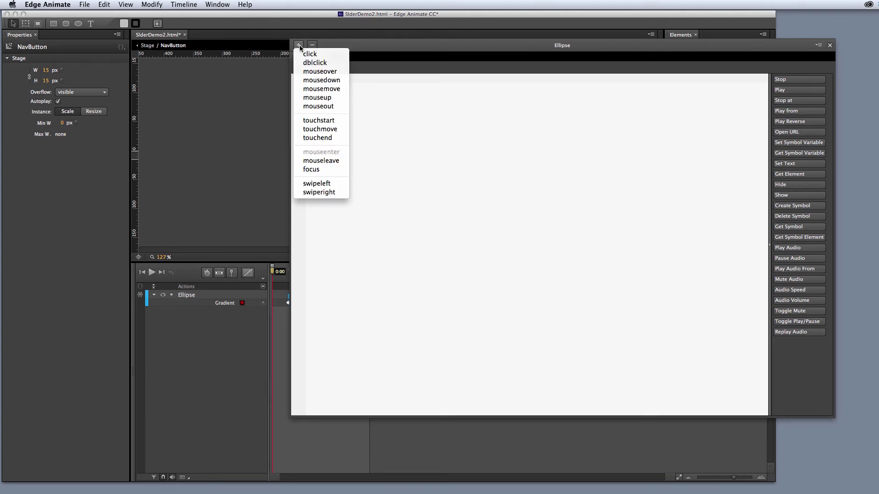
pyautogui.click(336, 161)
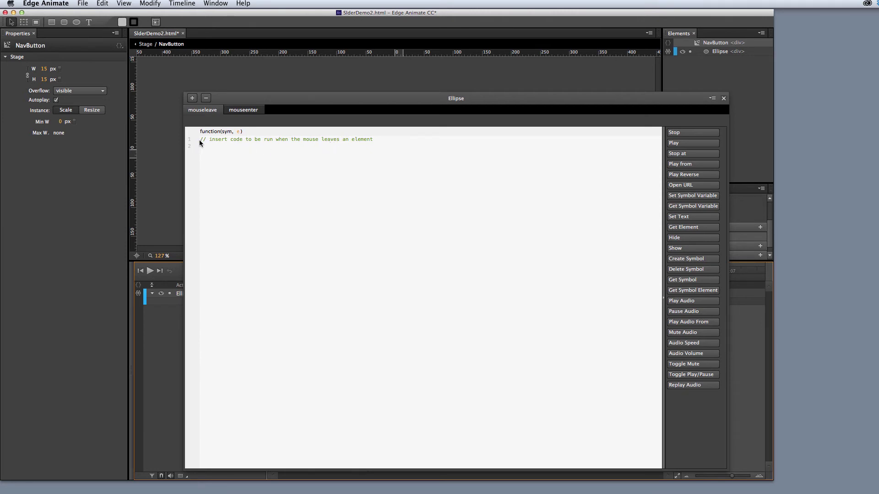
# Replace the placeholder comment in the ellipse's mouseleave code with the Play Reverse action sym.playReverse();.
pyautogui.moveTo(199, 139); pyautogui.dragTo(327, 141)
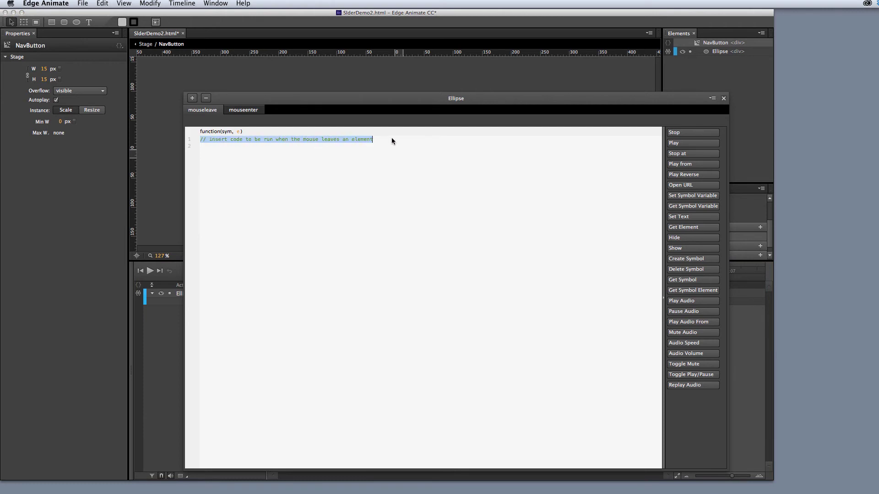
pyautogui.press('BackSpace')
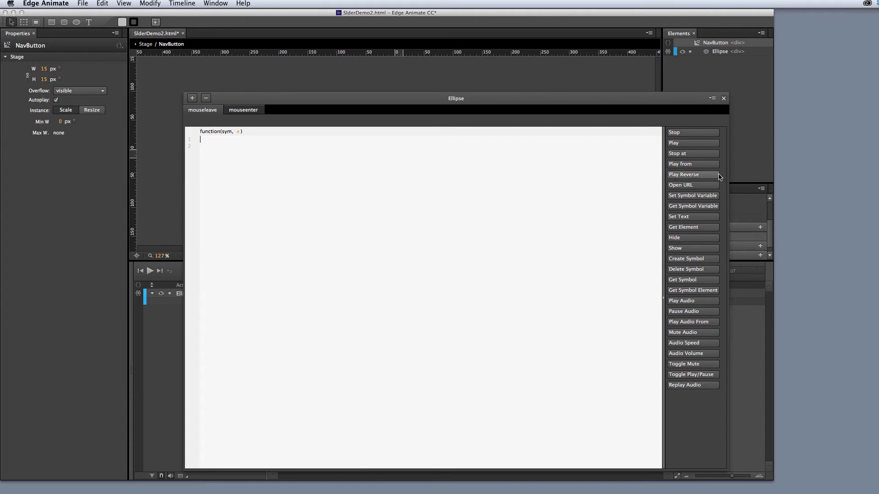
pyautogui.click(690, 178)
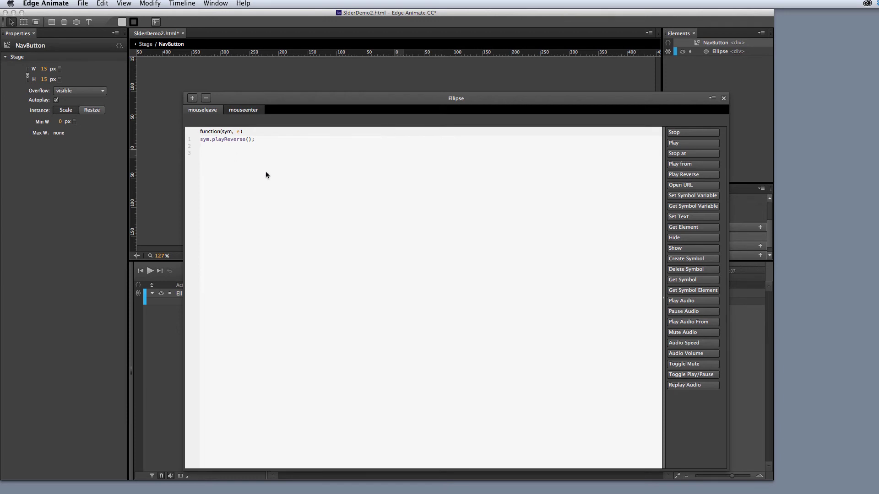
# Move the code editor aside and scrub the NavButton timeline between 0:00 and 0:00.750 to examine the ellipse's gradient change.
pyautogui.moveTo(364, 103); pyautogui.dragTo(716, 119)
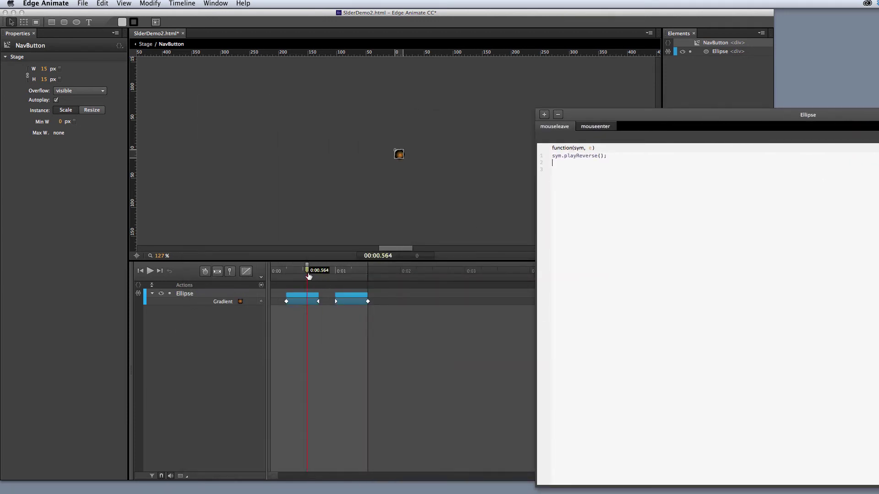
pyautogui.moveTo(308, 270); pyautogui.dragTo(318, 269)
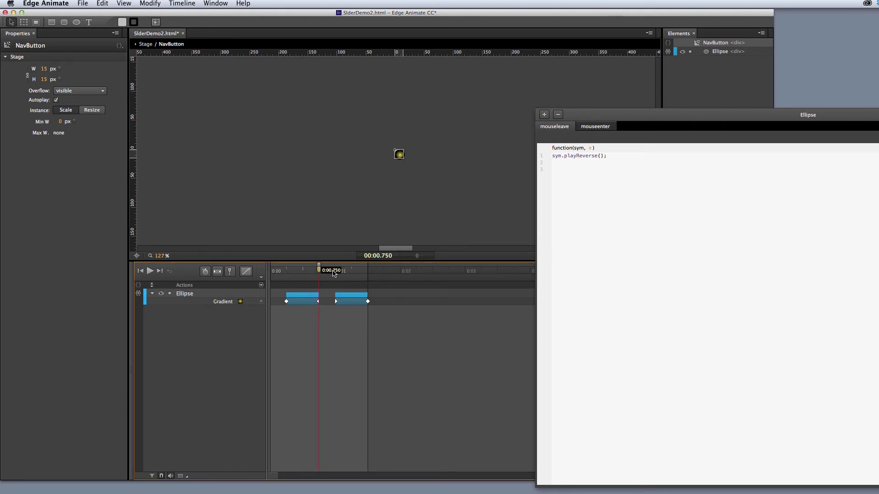
pyautogui.moveTo(319, 270); pyautogui.dragTo(268, 280)
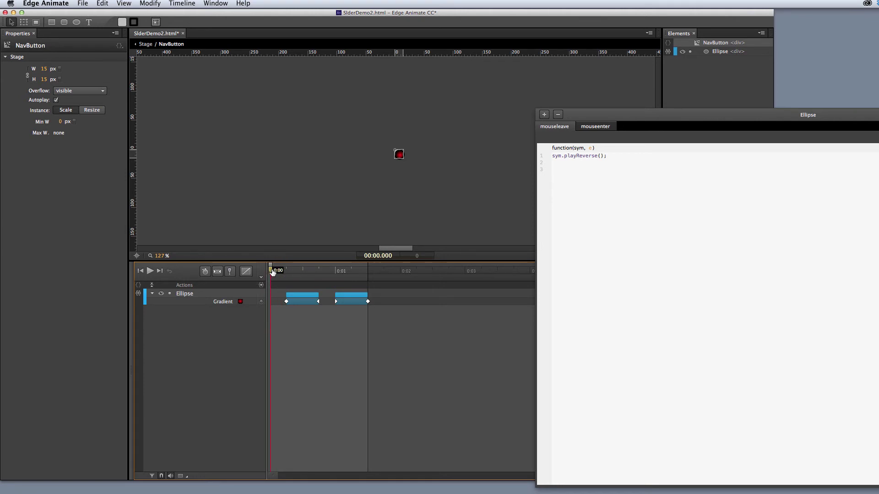
pyautogui.moveTo(273, 272); pyautogui.dragTo(321, 268)
# Close the Ellipse code editor and return from the NavButton symbol to the main Stage.
pyautogui.moveTo(764, 114); pyautogui.dragTo(379, 67)
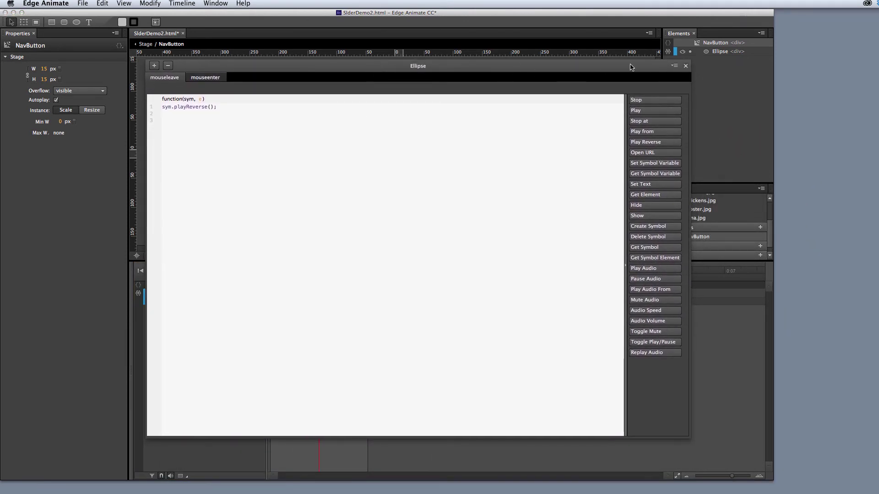
pyautogui.click(686, 68)
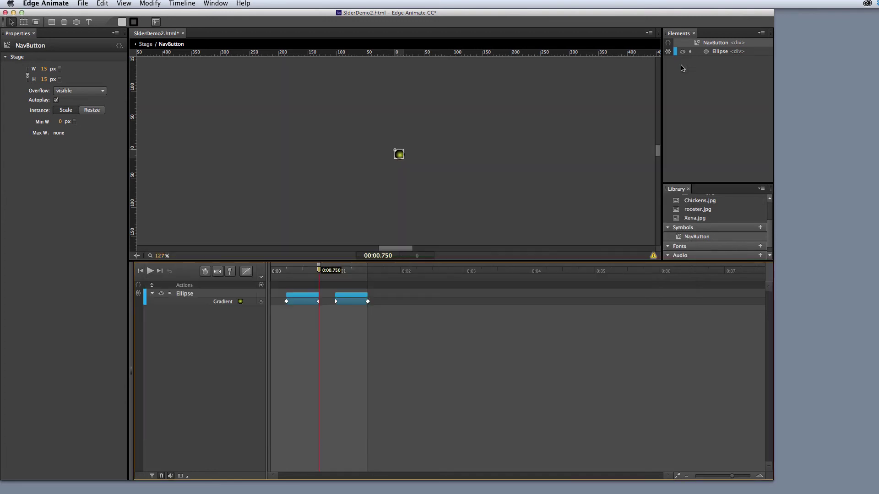
pyautogui.click(146, 45)
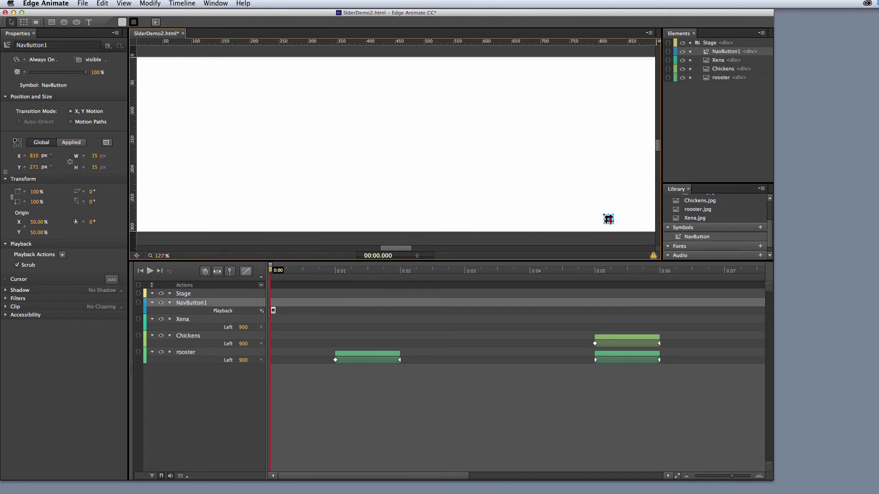
# Preview the slider in Safari, reload the page to test the nav button's mouseleave behaviour, and return to Edge Animate.
pyautogui.press('super+Return')
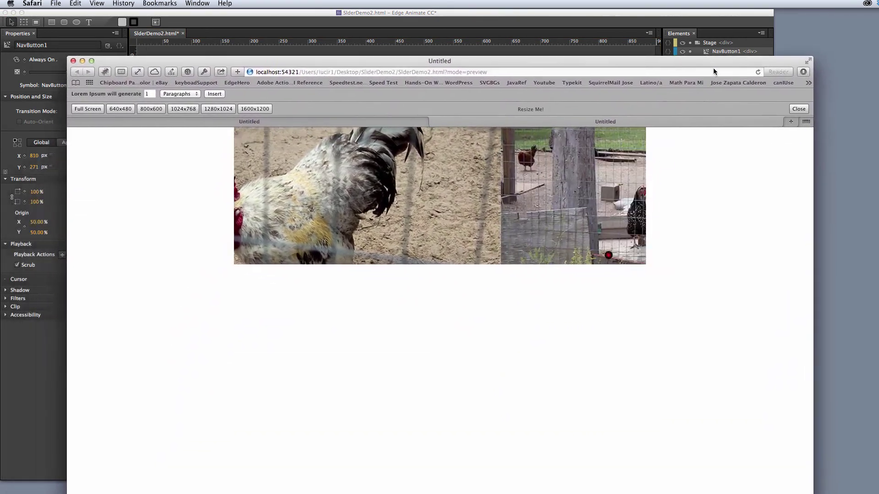
pyautogui.moveTo(714, 69); pyautogui.dragTo(708, 37)
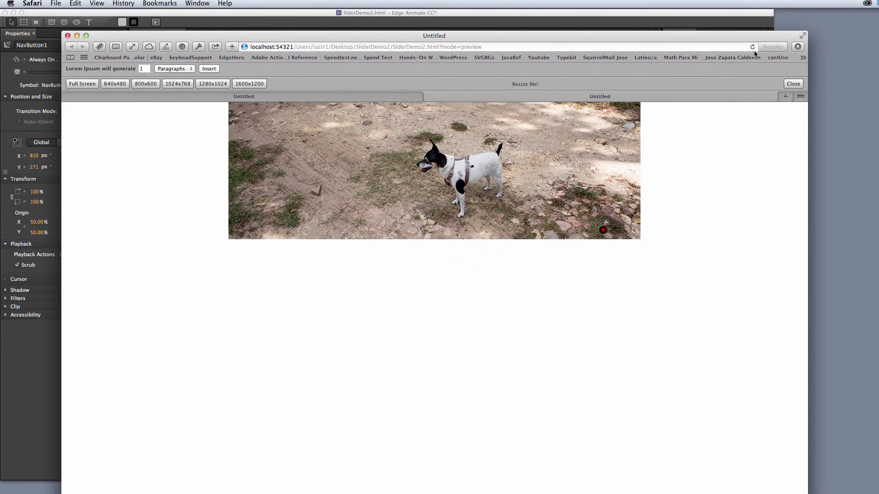
pyautogui.click(753, 46)
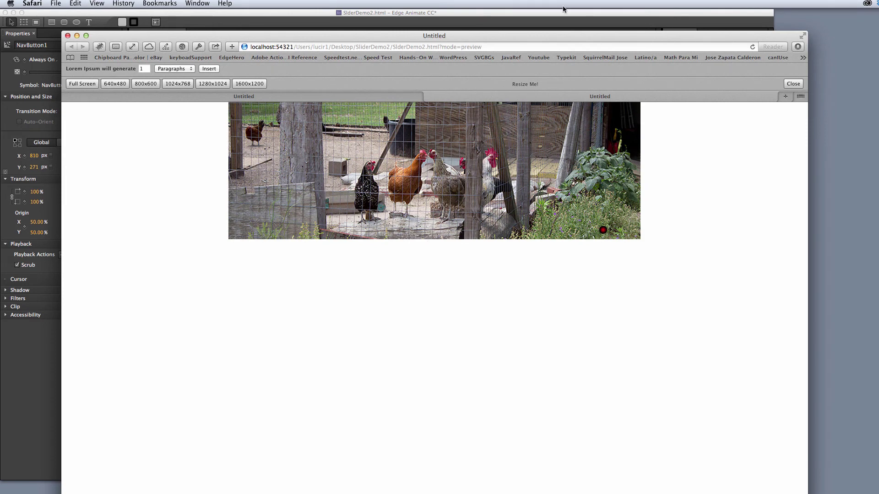
pyautogui.moveTo(585, 33); pyautogui.dragTo(571, 484)
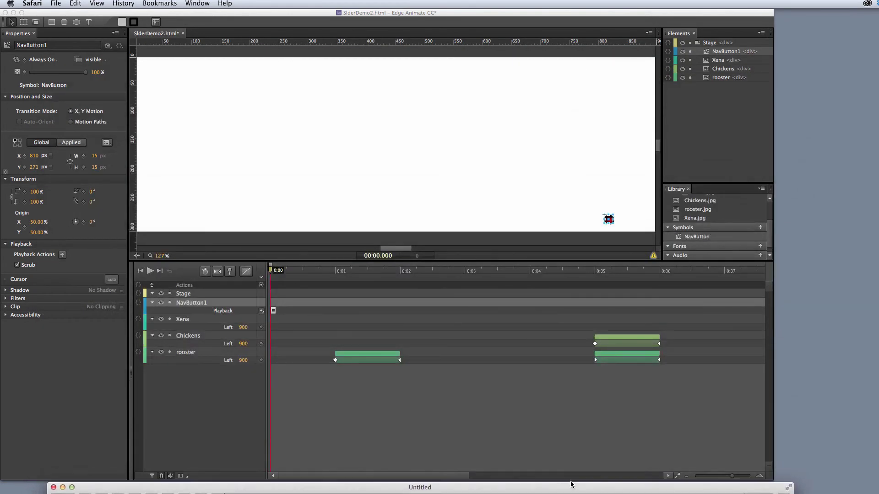
pyautogui.press('super+h')
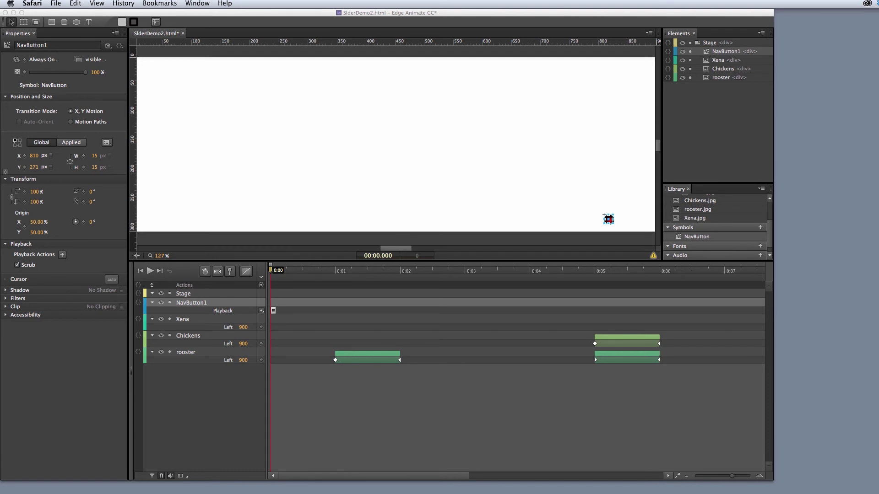
pyautogui.click(457, 191)
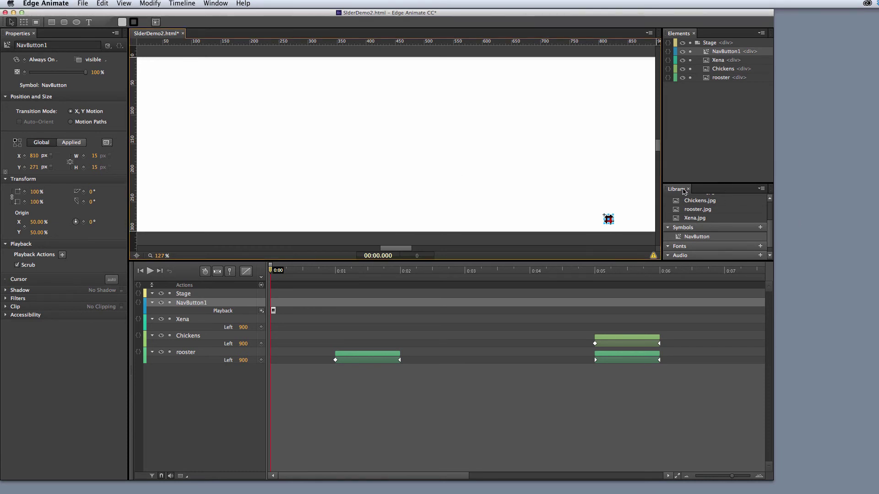
# Add two more NavButton instances beside NavButton1, at about X 842 px and X 872 px with Y 271 px, and select all three buttons.
pyautogui.click(575, 211)
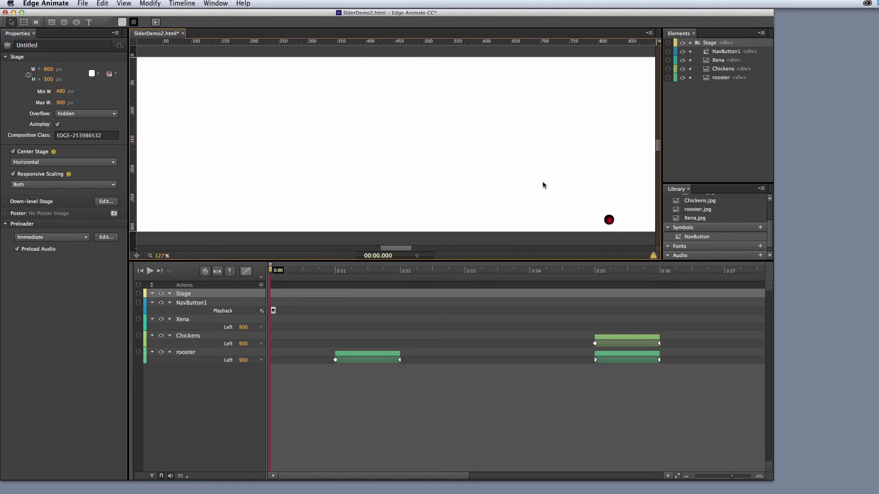
pyautogui.moveTo(682, 237); pyautogui.dragTo(622, 218)
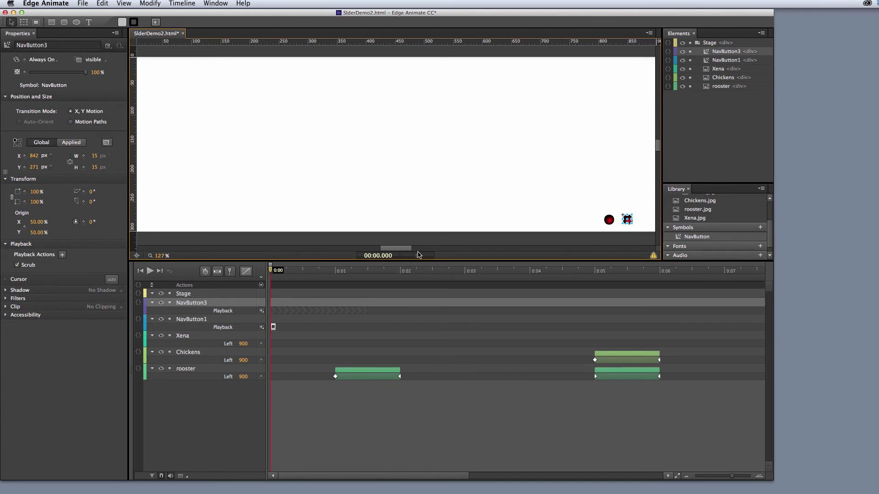
pyautogui.moveTo(402, 248); pyautogui.dragTo(411, 247)
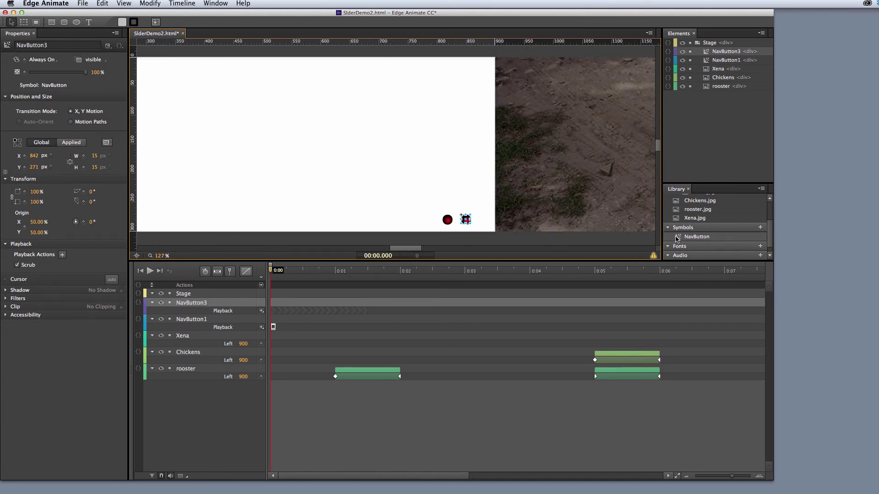
pyautogui.moveTo(679, 237); pyautogui.dragTo(478, 217)
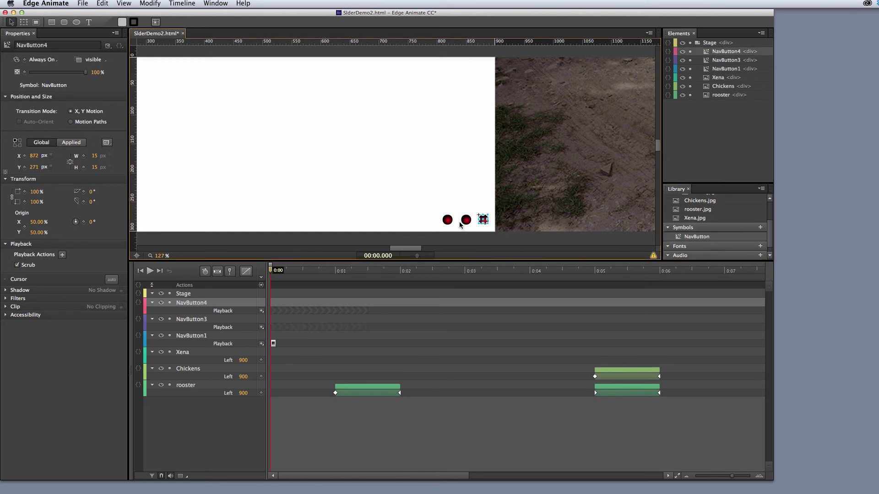
pyautogui.click(437, 206)
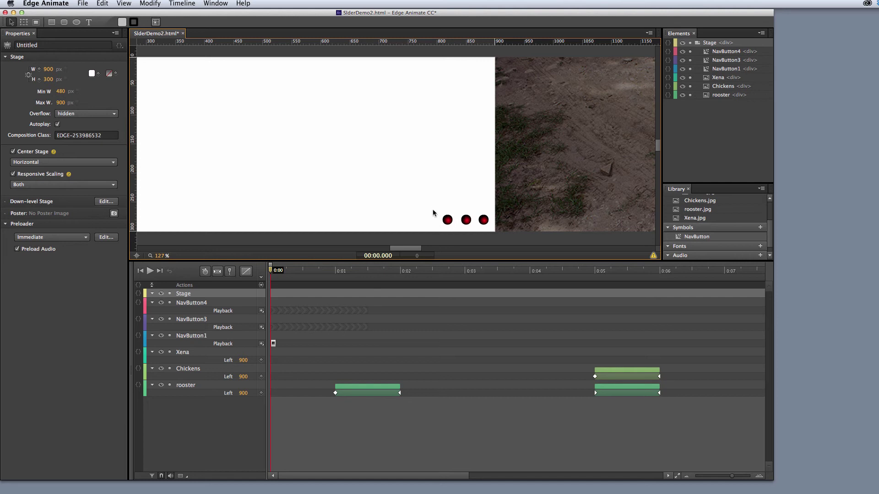
pyautogui.moveTo(434, 213); pyautogui.dragTo(494, 232)
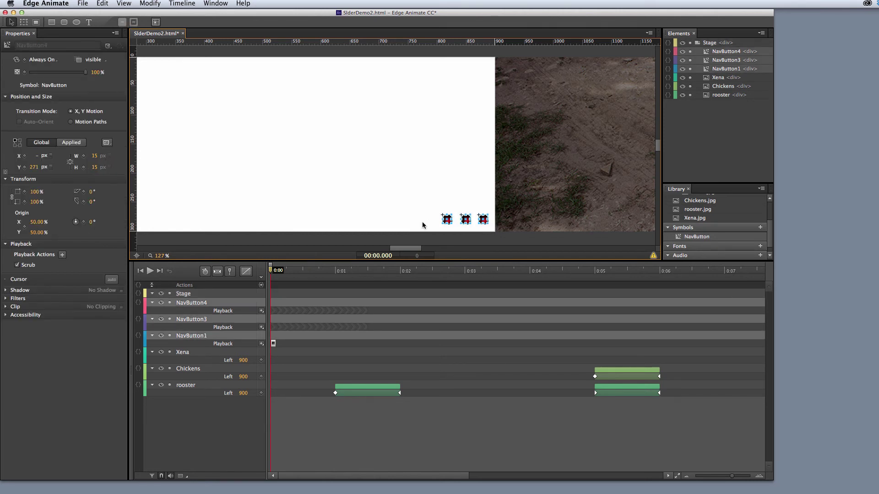
# Try to align the three selected nav buttons by their horizontal centers, and undo that alignment.
pyautogui.click(147, 4)
pyautogui.moveTo(152, 25)
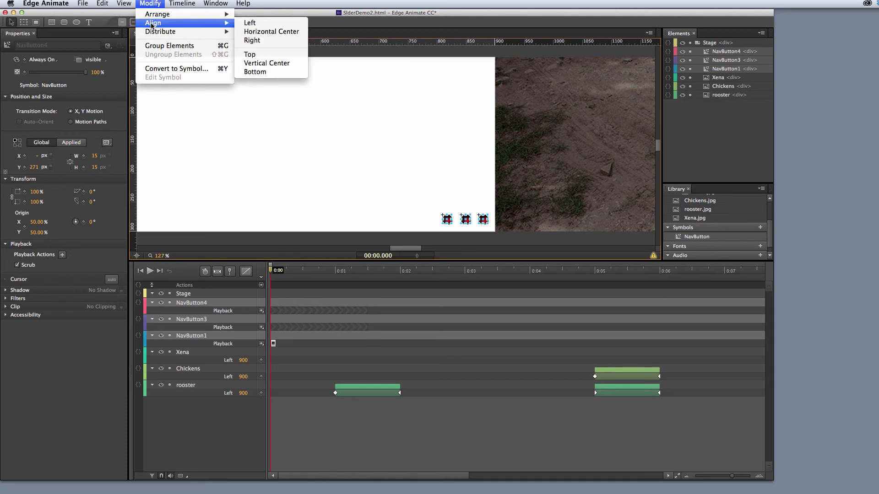
pyautogui.click(261, 33)
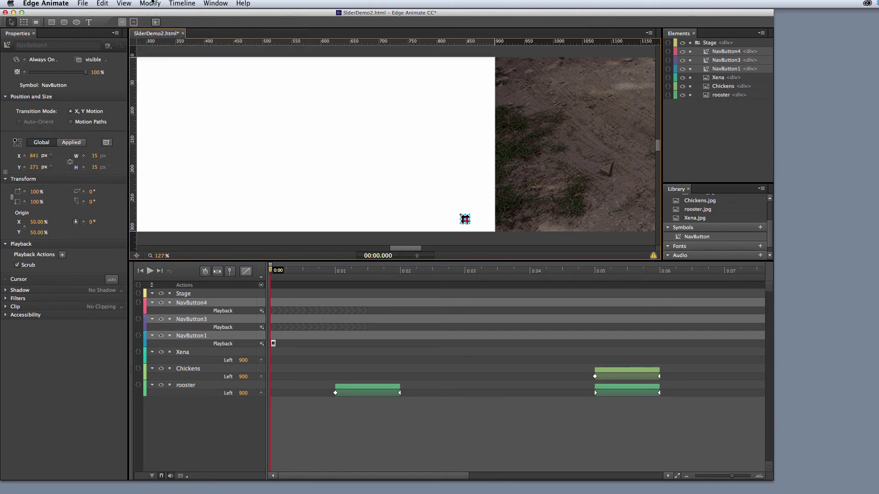
pyautogui.click(150, 4)
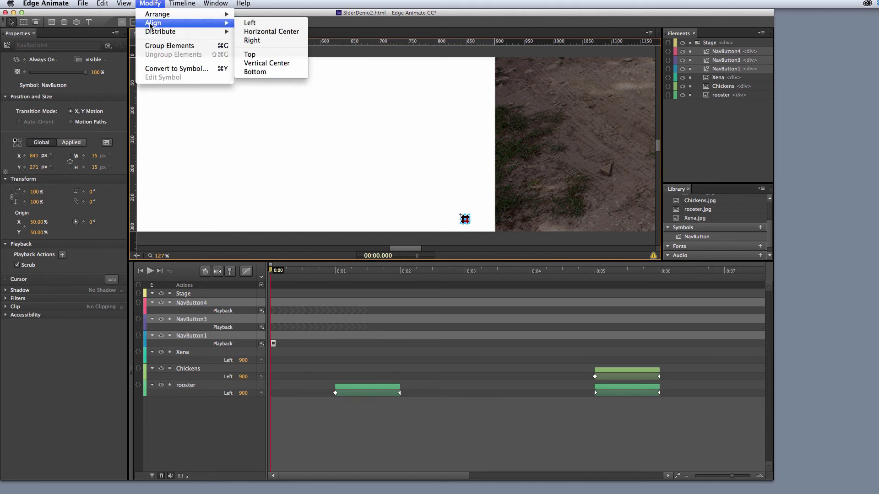
pyautogui.click(419, 139)
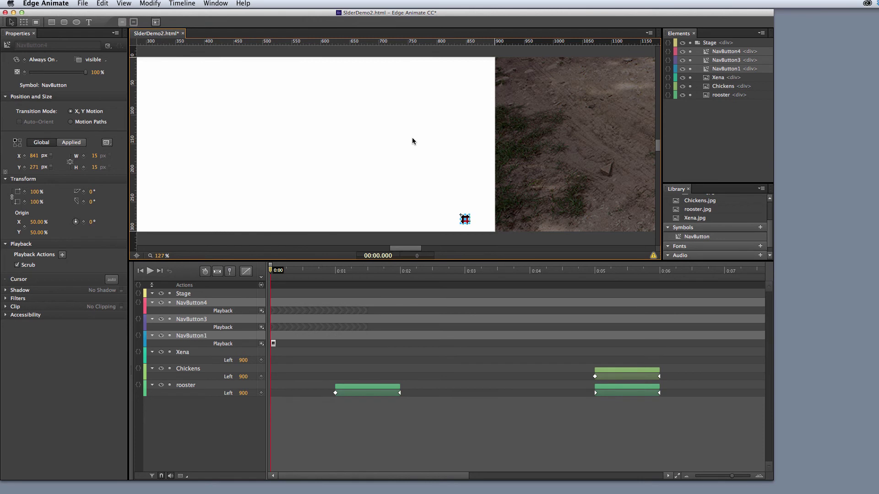
pyautogui.press('super+z')
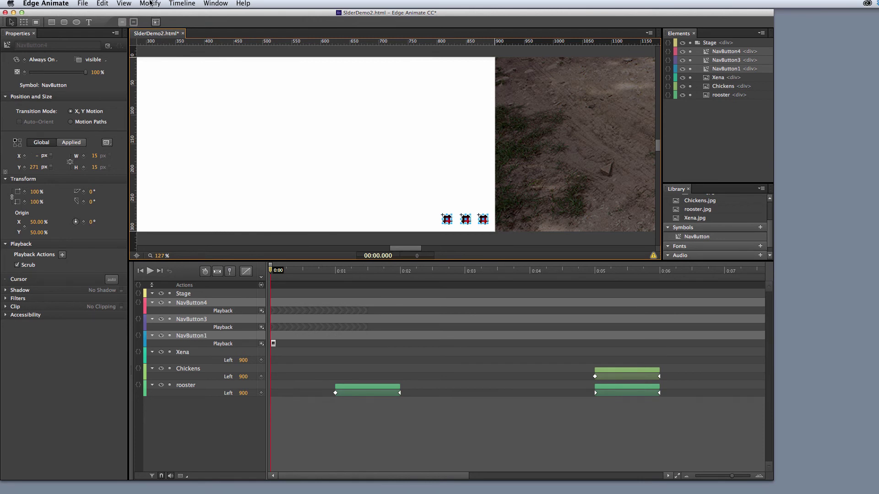
# Align the three selected nav buttons by their vertical centers and clear the selection.
pyautogui.click(150, 3)
pyautogui.moveTo(150, 27)
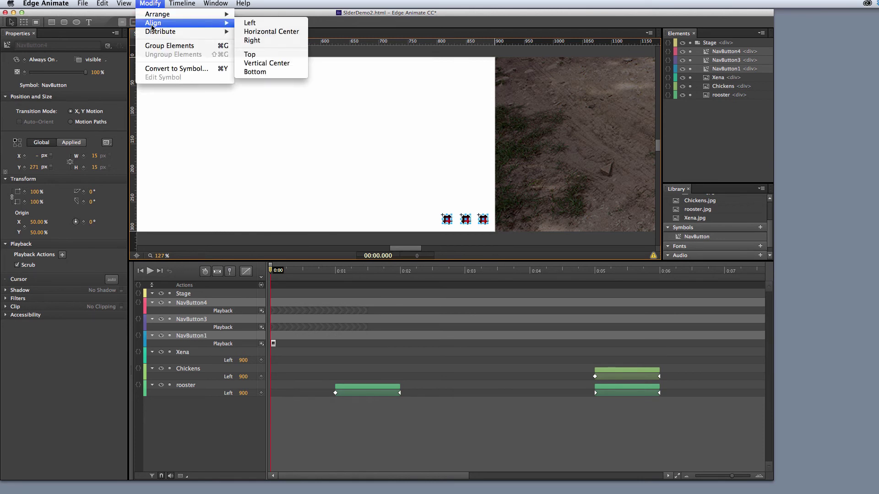
pyautogui.click(288, 67)
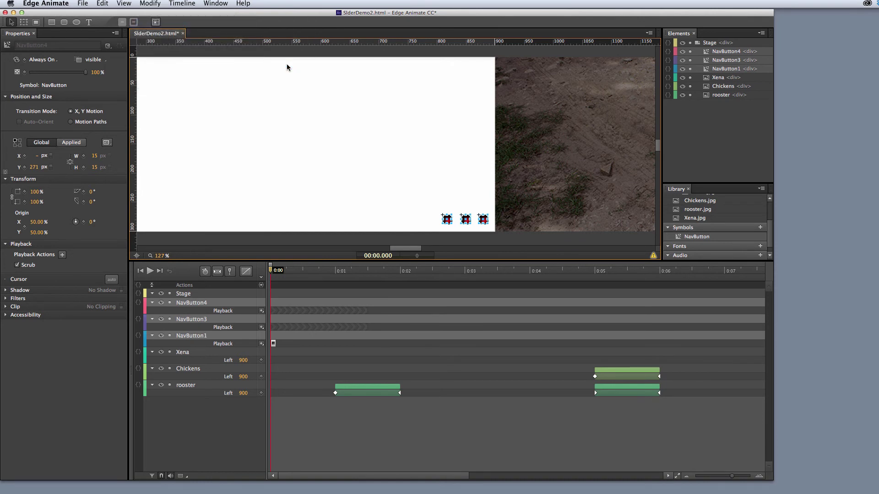
pyautogui.click(405, 199)
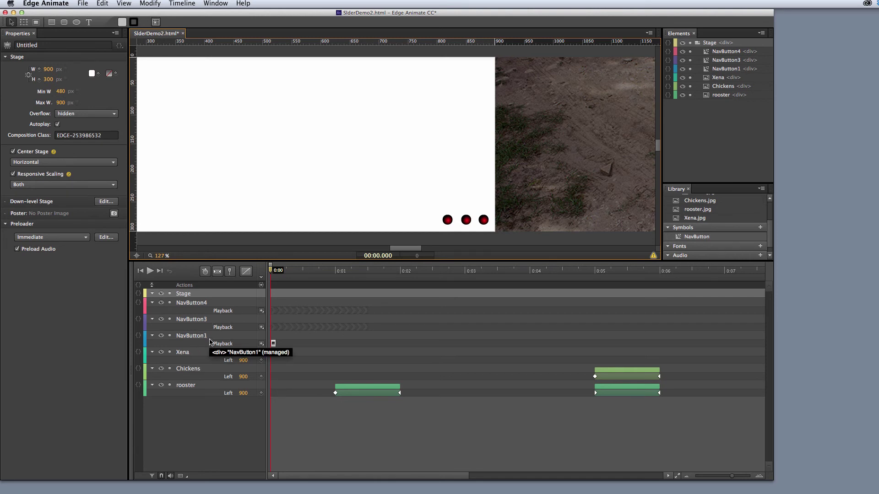
# Rename the middle nav button instance to NavButton2 and the one nearest the Stage's right edge to NavButton3.
pyautogui.click(448, 221)
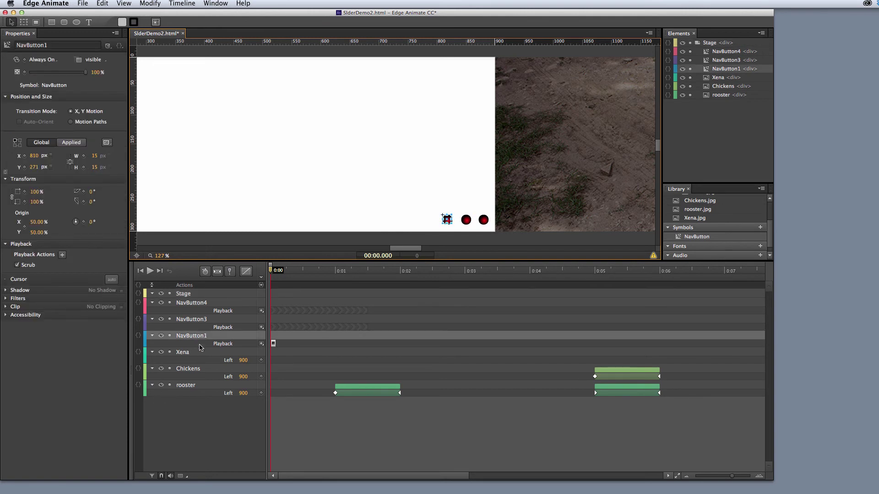
pyautogui.click(193, 320)
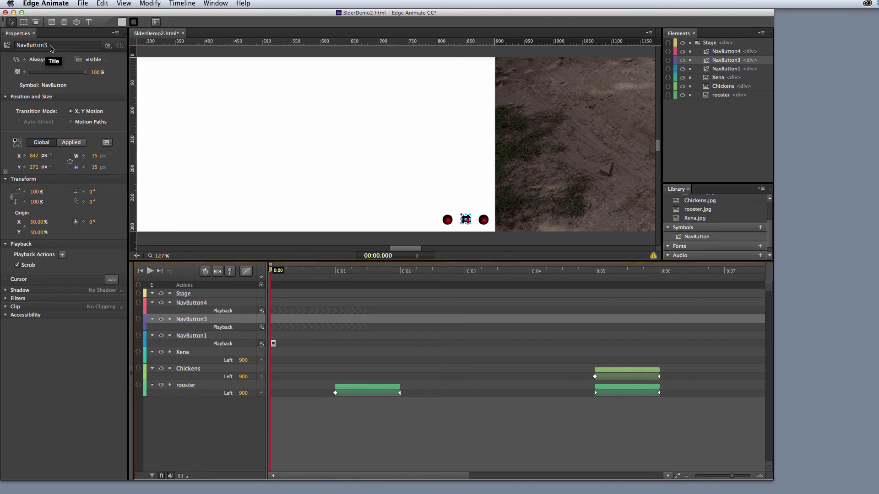
pyautogui.click(48, 46)
pyautogui.press('BackSpace')
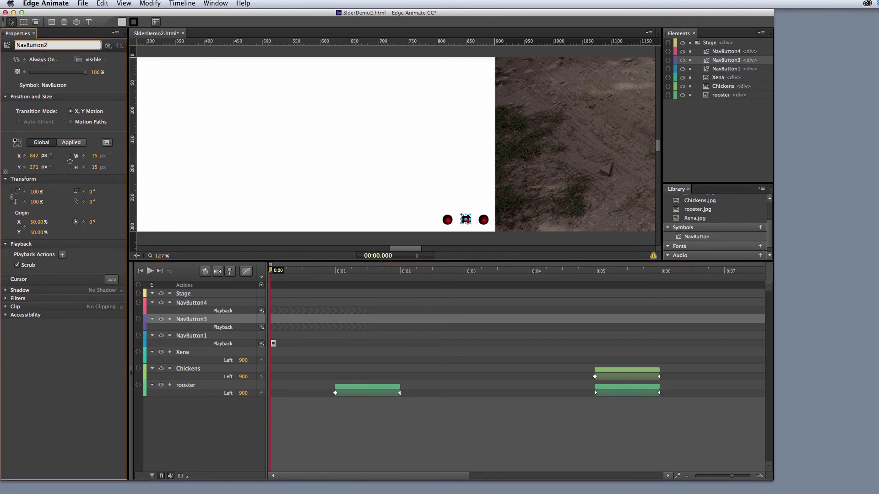
pyautogui.press('Return')
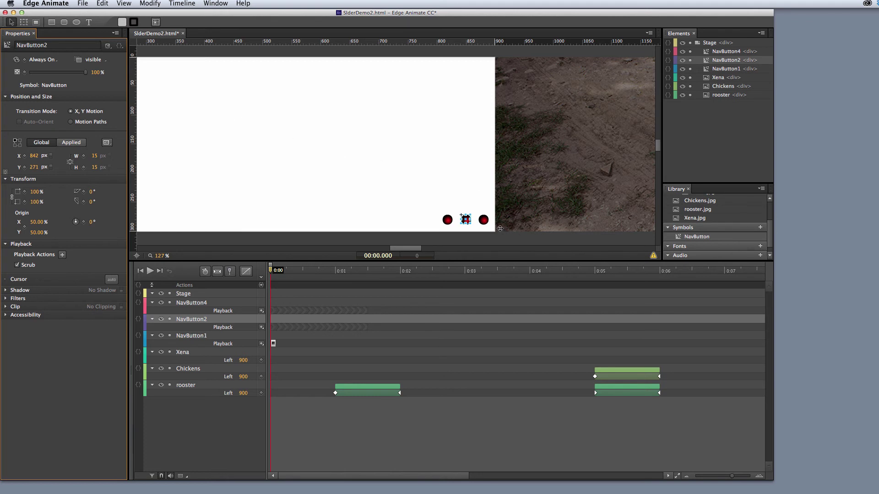
pyautogui.click(483, 220)
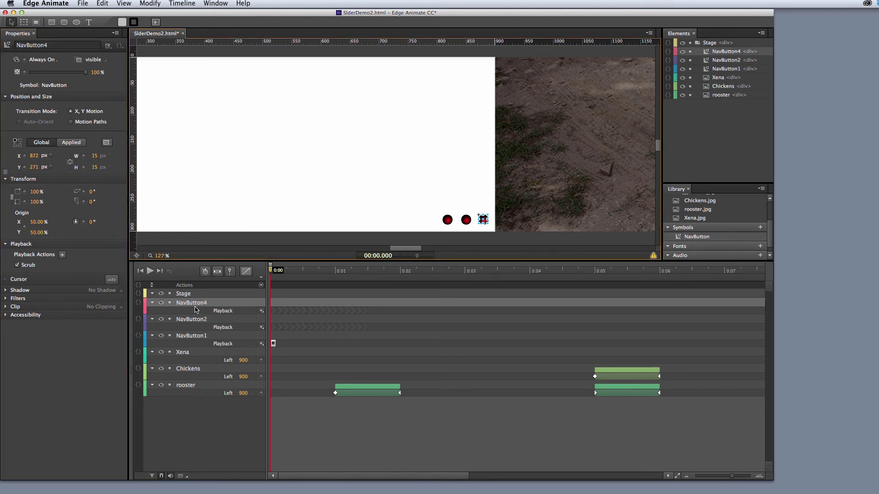
pyautogui.click(50, 46)
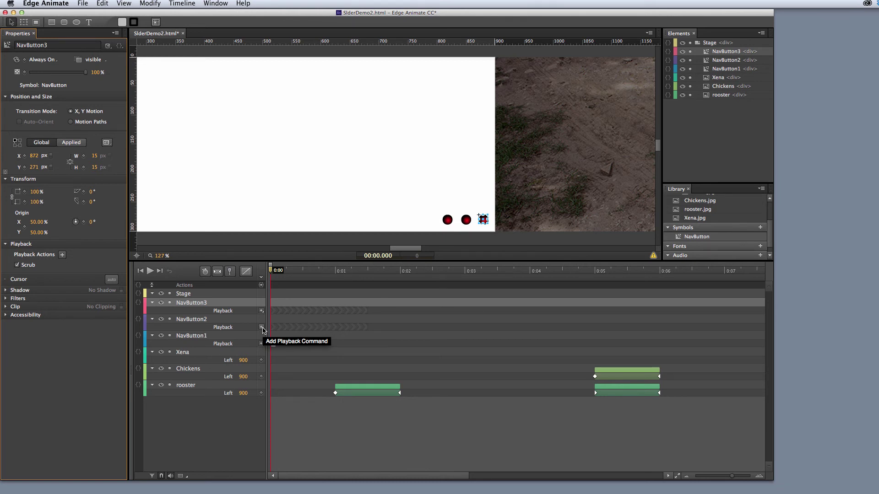
# Add a Stop playback command at 0:00 to both NavButton2 and NavButton3, and clear the selection.
pyautogui.click(262, 327)
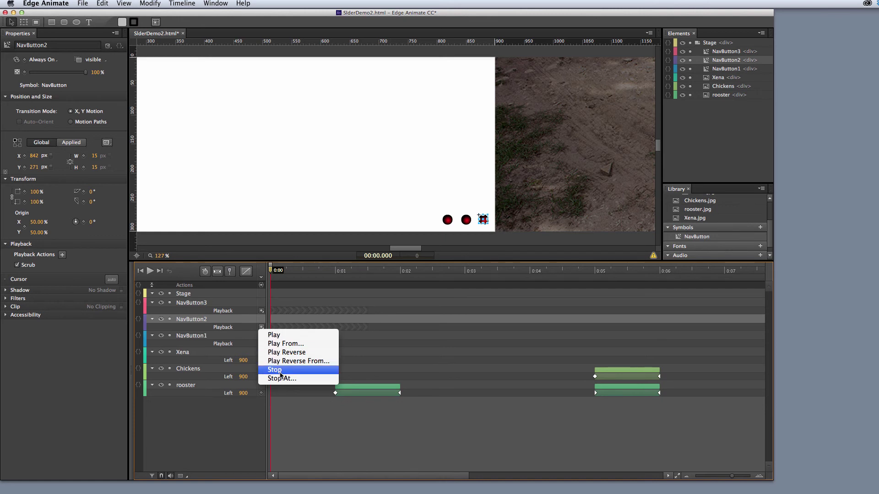
pyautogui.click(280, 373)
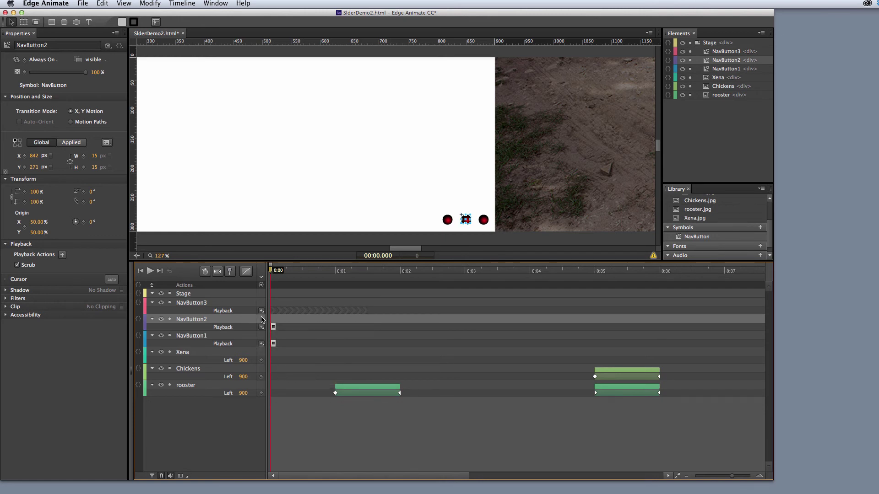
pyautogui.click(261, 311)
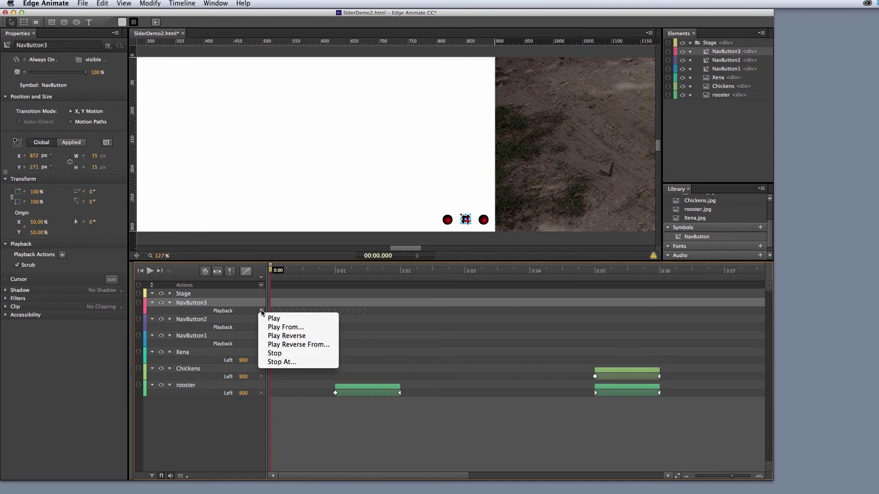
pyautogui.click(277, 353)
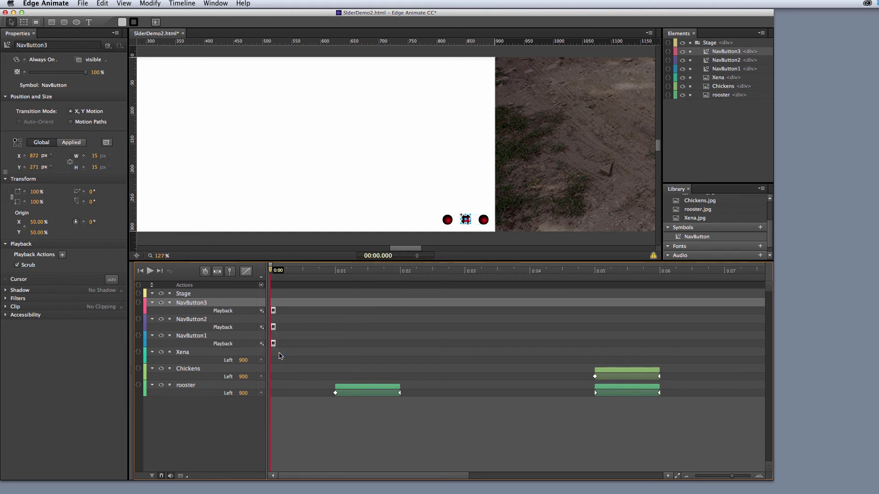
pyautogui.click(410, 193)
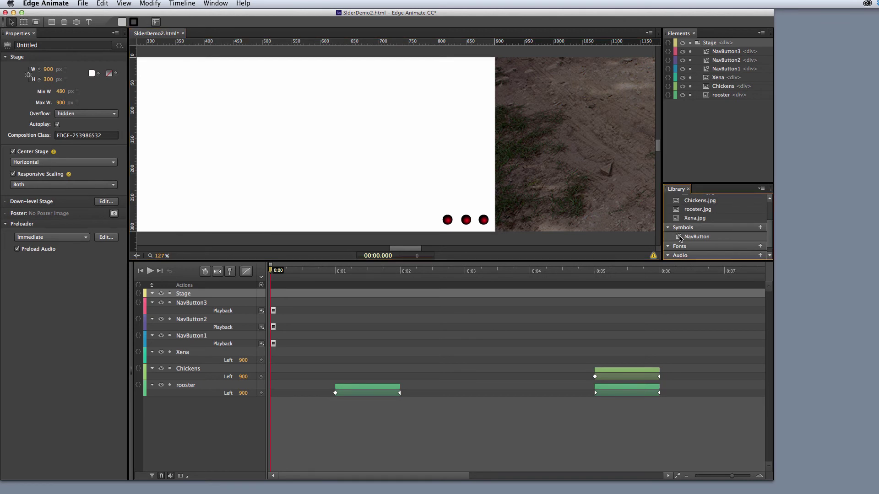
# Open the NavButton symbol for editing and set its ellipse's cursor to pointer.
pyautogui.doubleClick(679, 238)
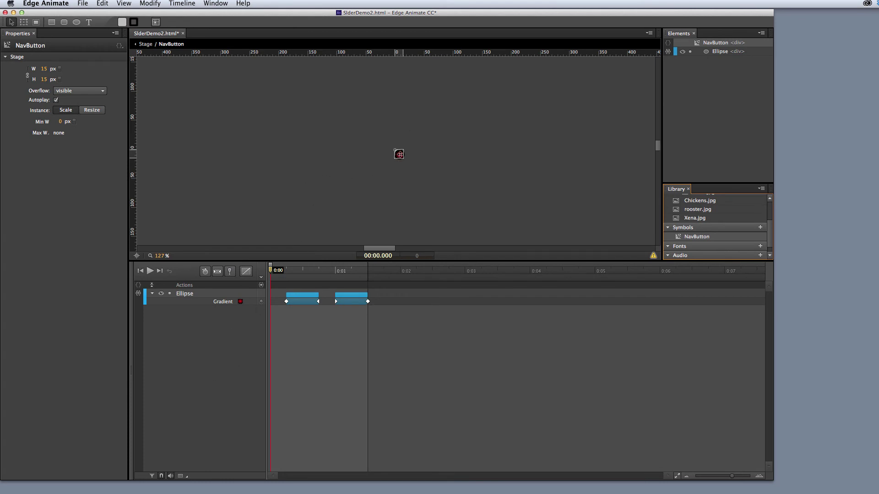
pyautogui.click(398, 153)
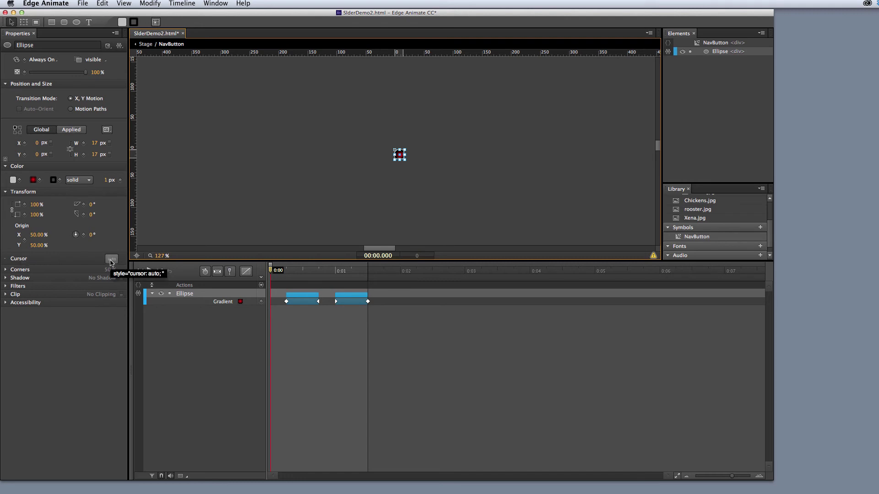
pyautogui.click(111, 260)
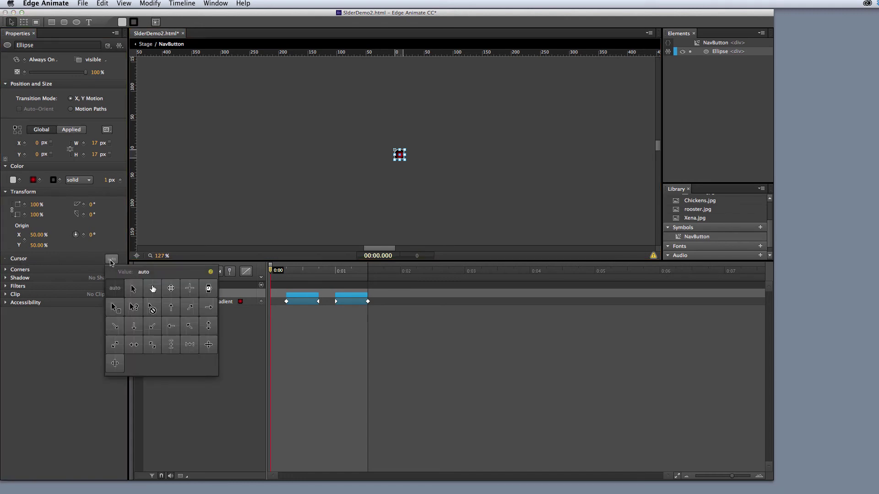
pyautogui.click(153, 289)
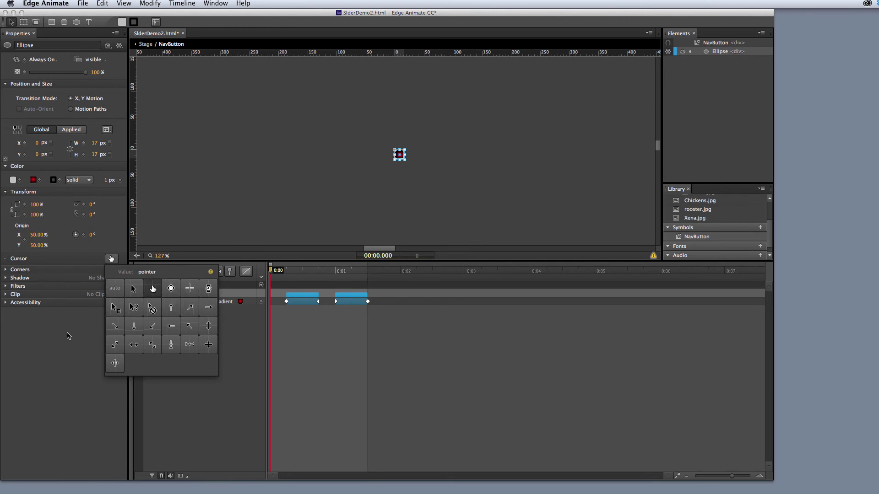
pyautogui.click(68, 336)
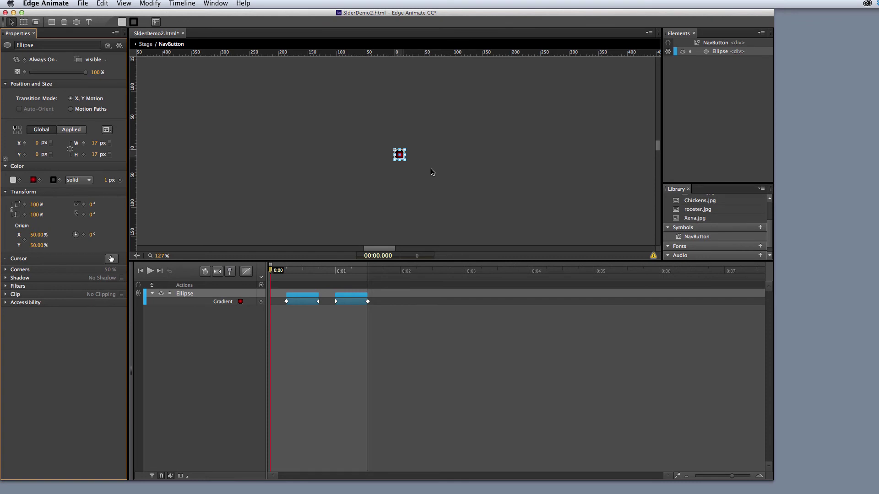
# Preview the slider in Safari, reload the page, and test the mouse response and pointer cursor of all three nav buttons.
pyautogui.press('super+Return')
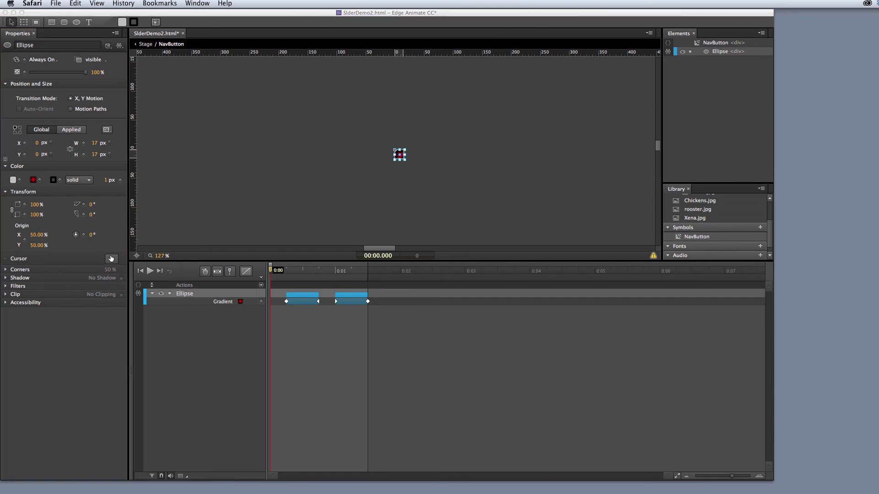
pyautogui.moveTo(591, 418); pyautogui.dragTo(627, 42)
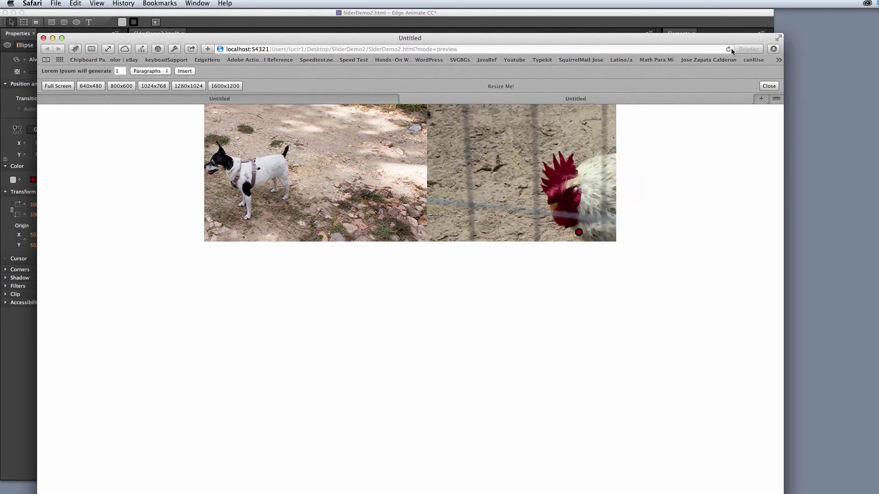
pyautogui.click(727, 49)
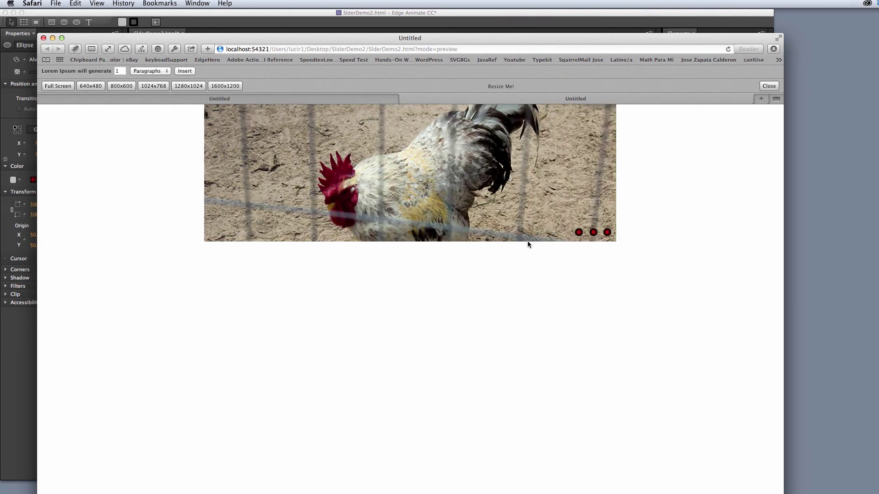
pyautogui.click(578, 233)
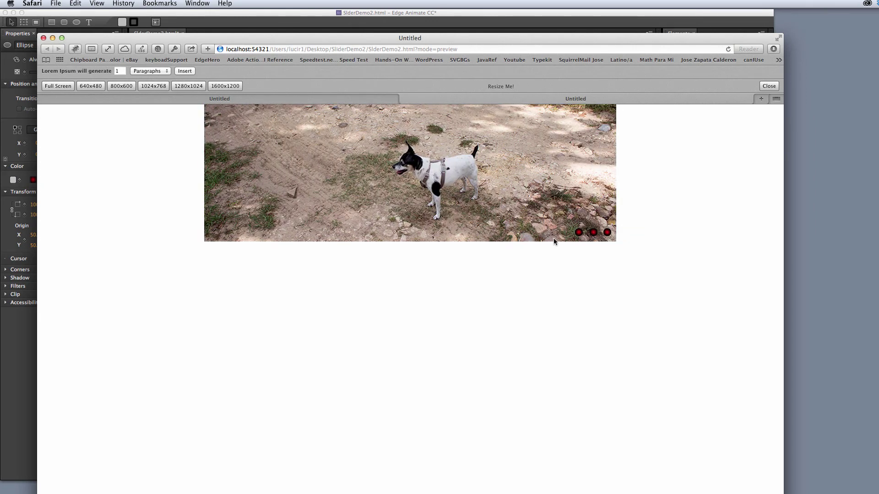
pyautogui.click(594, 232)
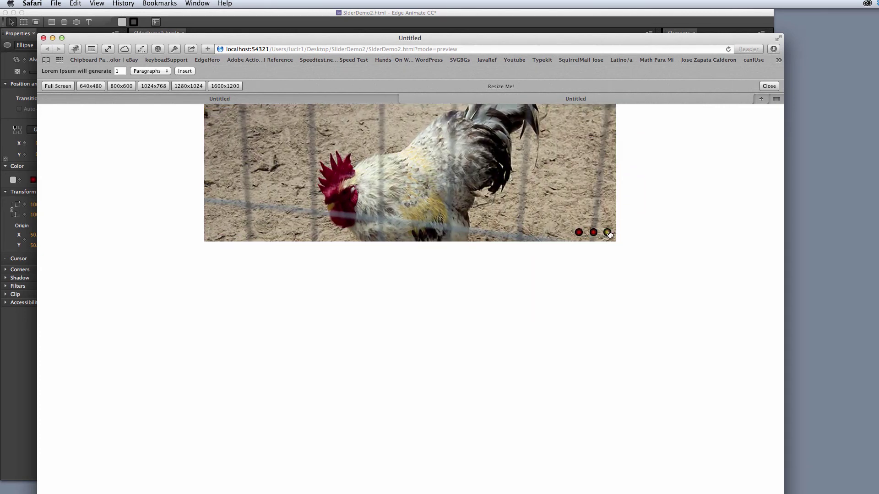
pyautogui.click(577, 233)
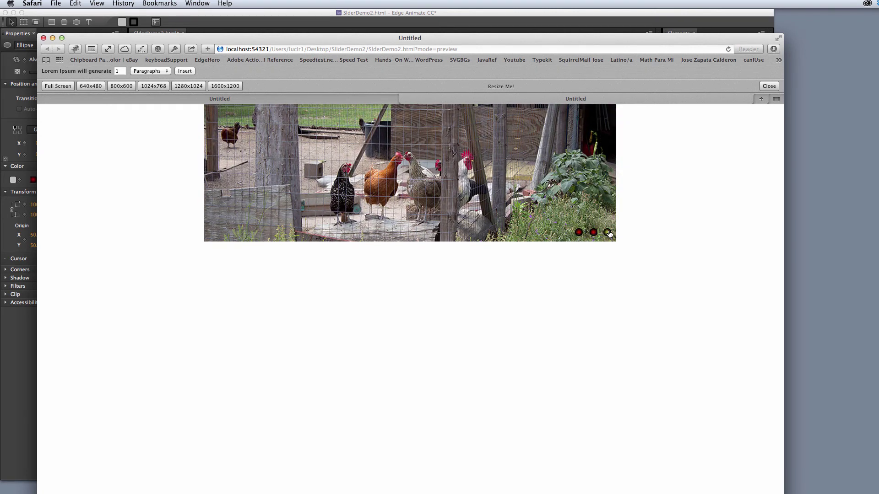
pyautogui.click(609, 233)
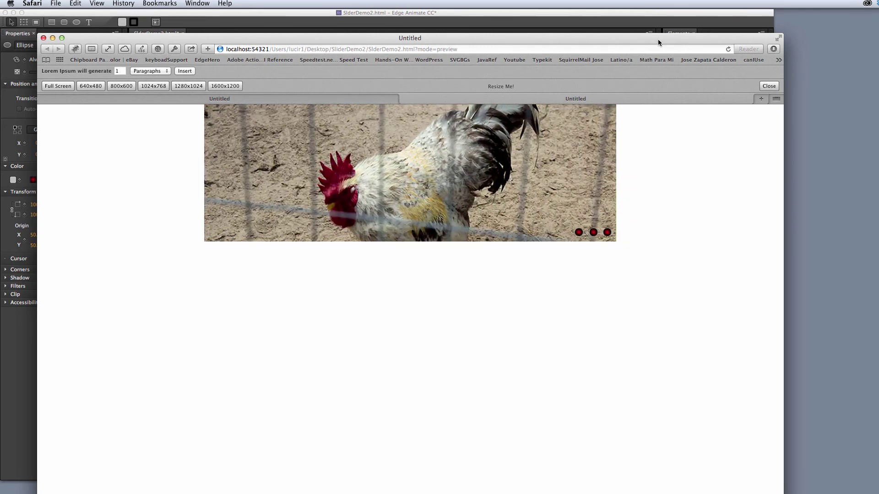
pyautogui.doubleClick(657, 39)
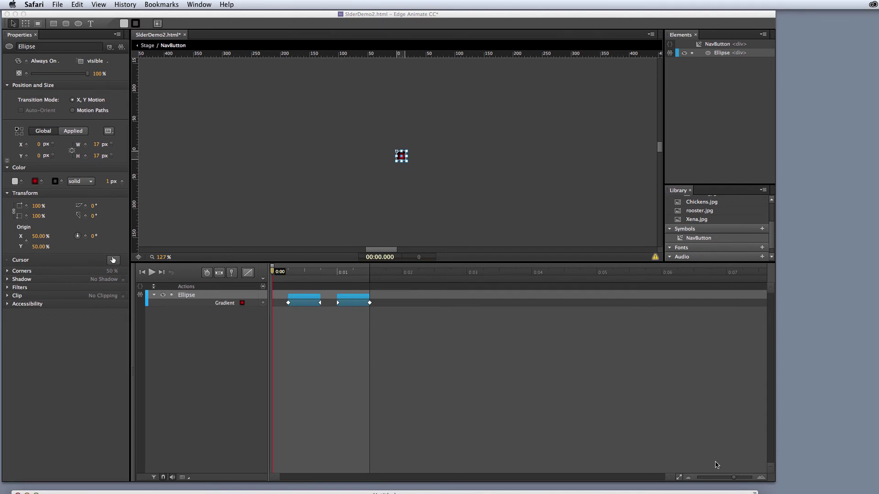
# Bring the Safari preview back into view, retest the first two nav buttons, and move the preview window out of the way.
pyautogui.moveTo(721, 493); pyautogui.dragTo(769, 58)
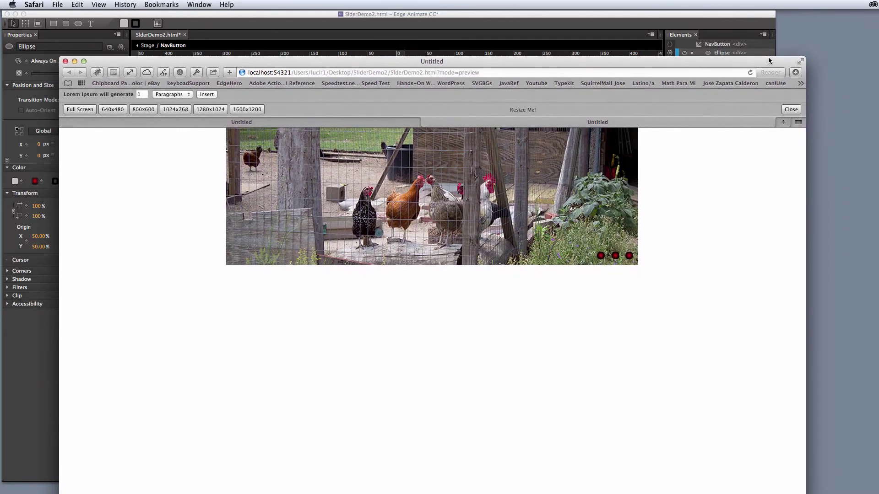
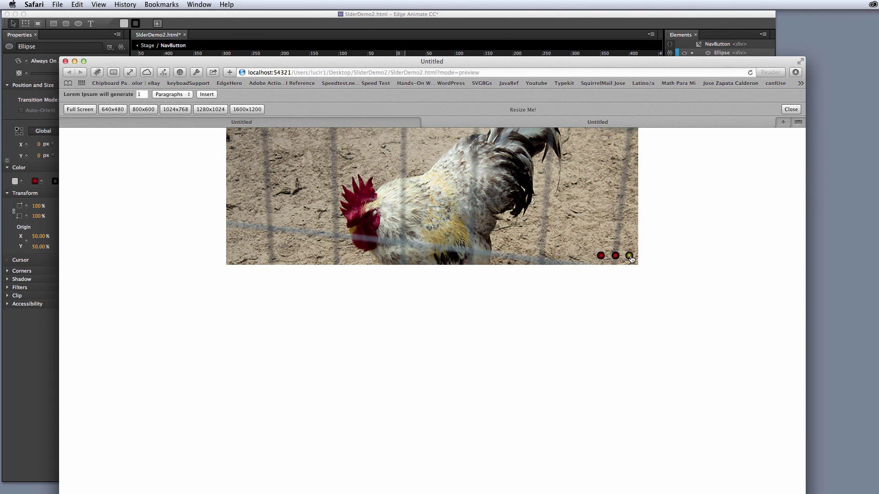
pyautogui.click(600, 256)
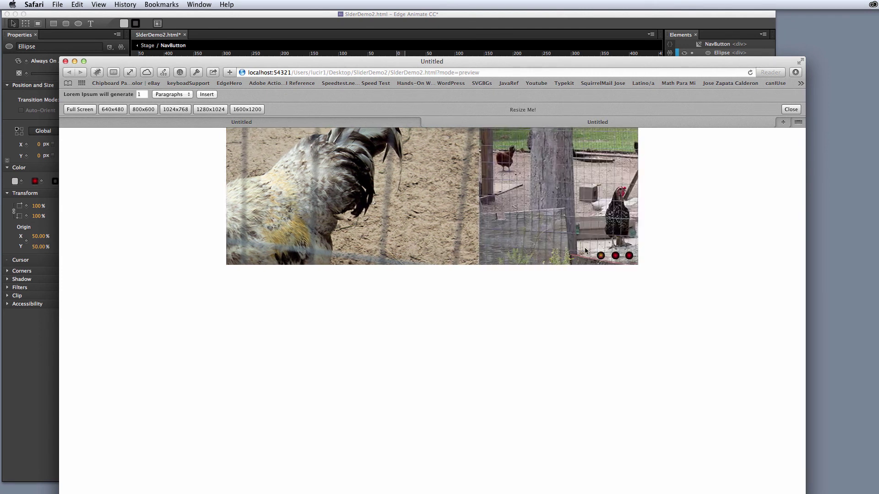
pyautogui.click(615, 256)
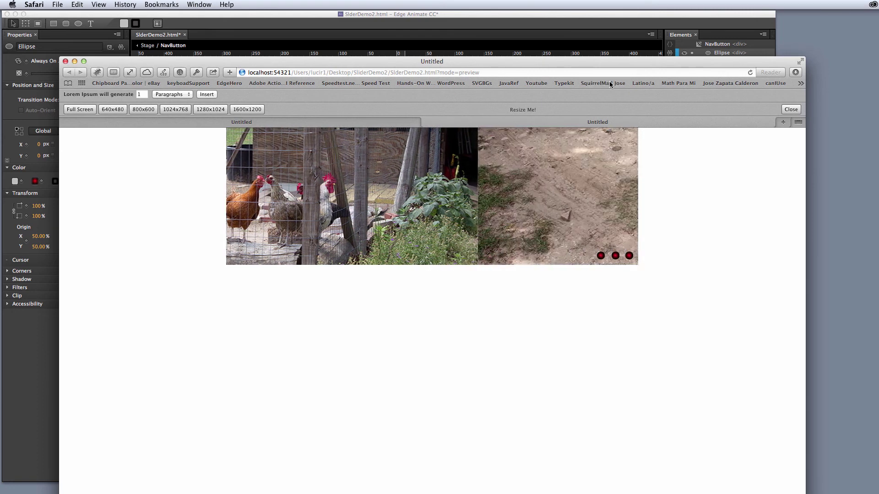
pyautogui.moveTo(611, 61); pyautogui.dragTo(543, 493)
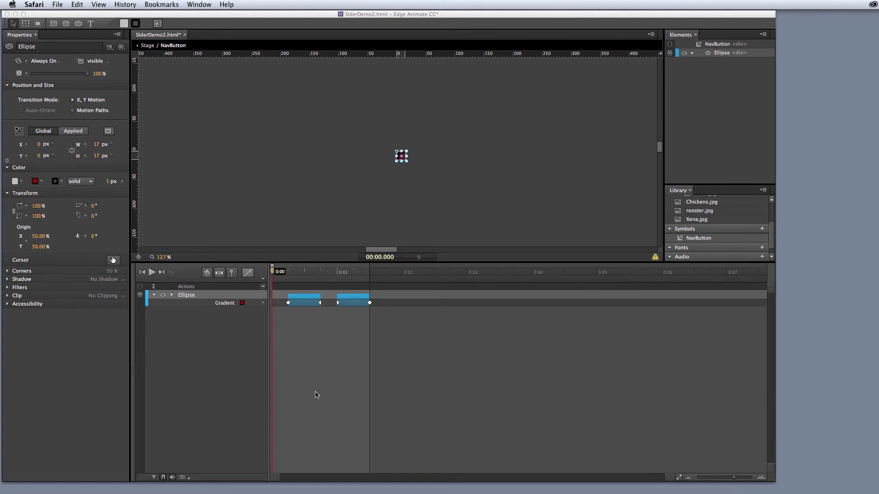
# Return to Edge Animate, leave the NavButton symbol for the main Stage, and place the playhead at 0:03.
pyautogui.click(147, 48)
pyautogui.click(147, 45)
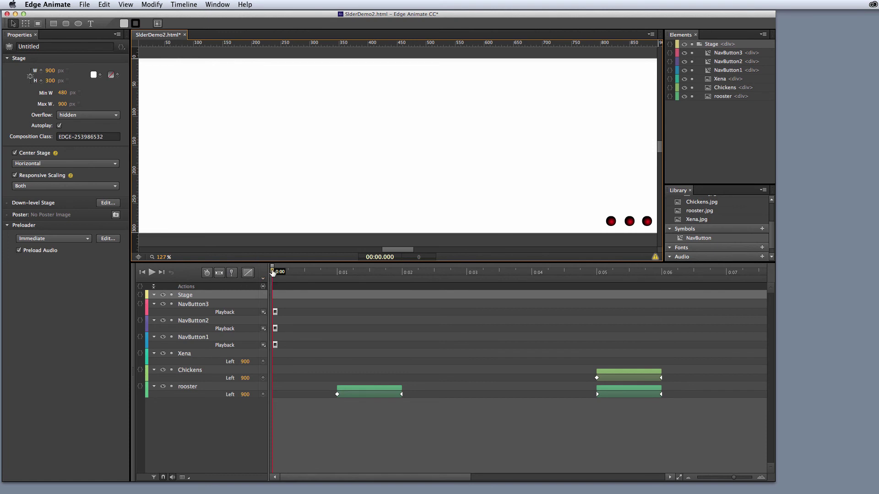
pyautogui.moveTo(272, 272); pyautogui.dragTo(404, 276)
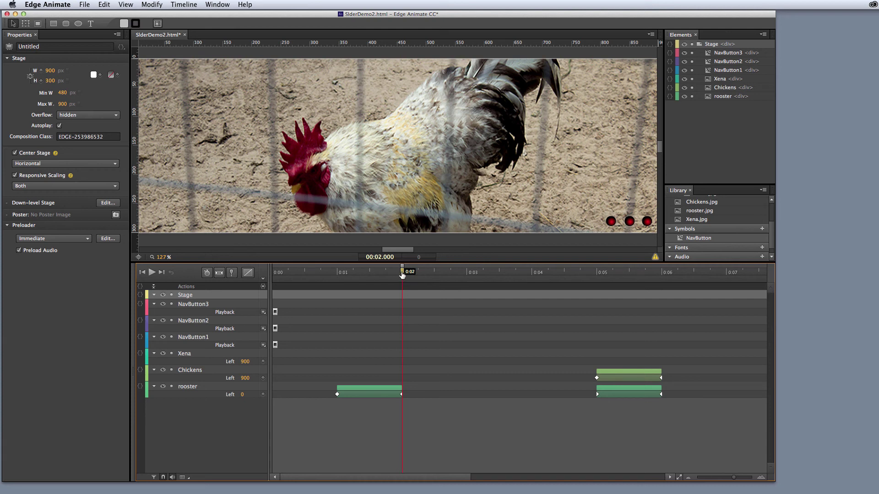
pyautogui.moveTo(402, 272); pyautogui.dragTo(403, 306)
pyautogui.moveTo(402, 274); pyautogui.dragTo(467, 273)
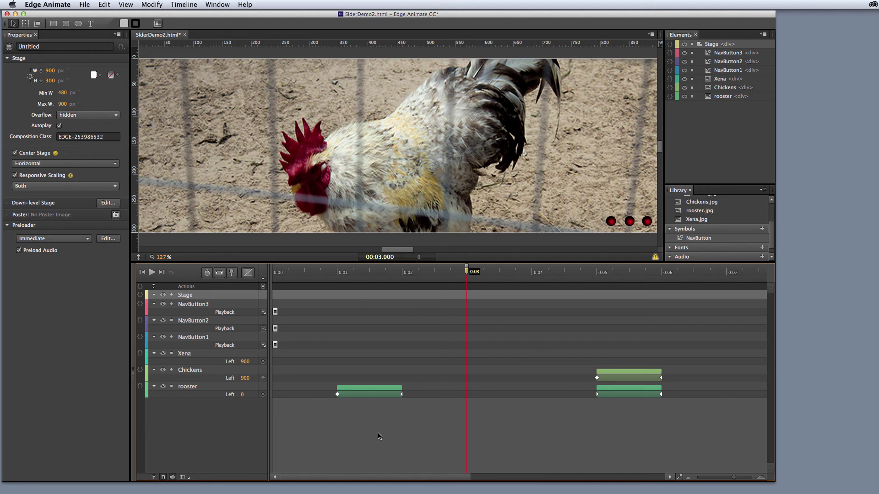
pyautogui.moveTo(424, 484); pyautogui.dragTo(502, 491)
pyautogui.click(502, 492)
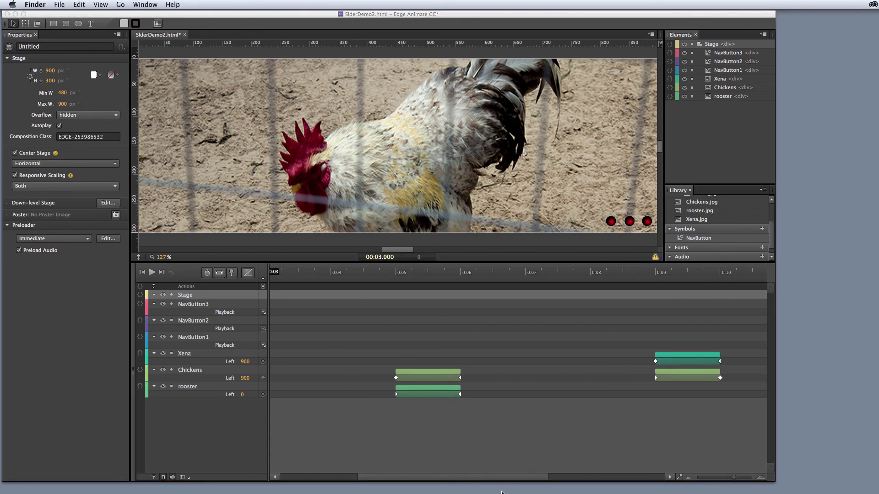
pyautogui.click(509, 478)
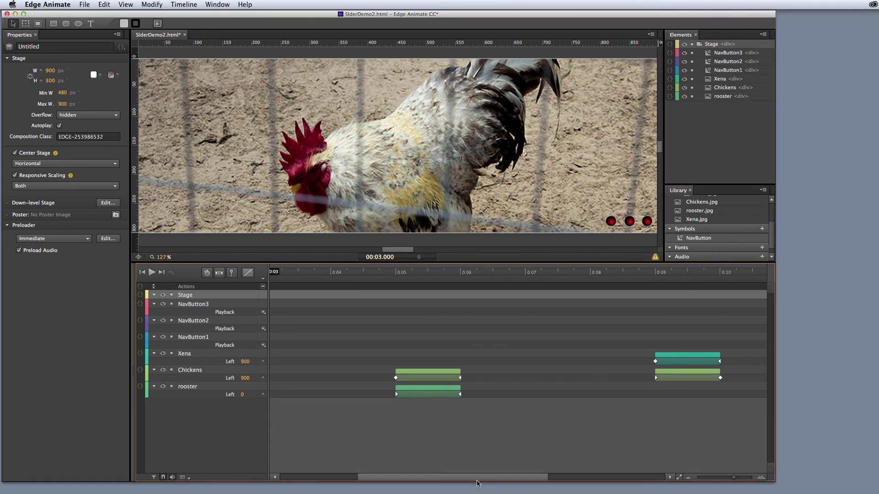
pyautogui.hscroll(-3, 424, 391)
pyautogui.hscroll(2, 425, 391)
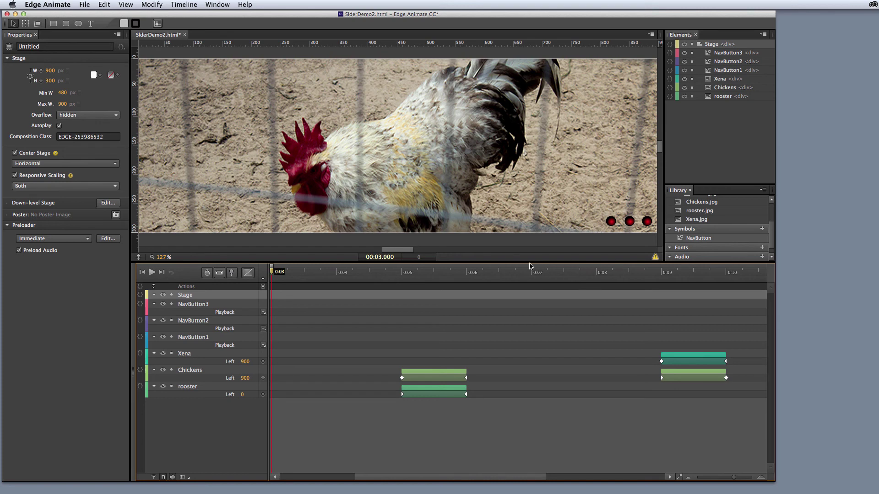
# Check which slides fill the Stage at about 0:07 and 0:11 on the main timeline.
pyautogui.click(532, 269)
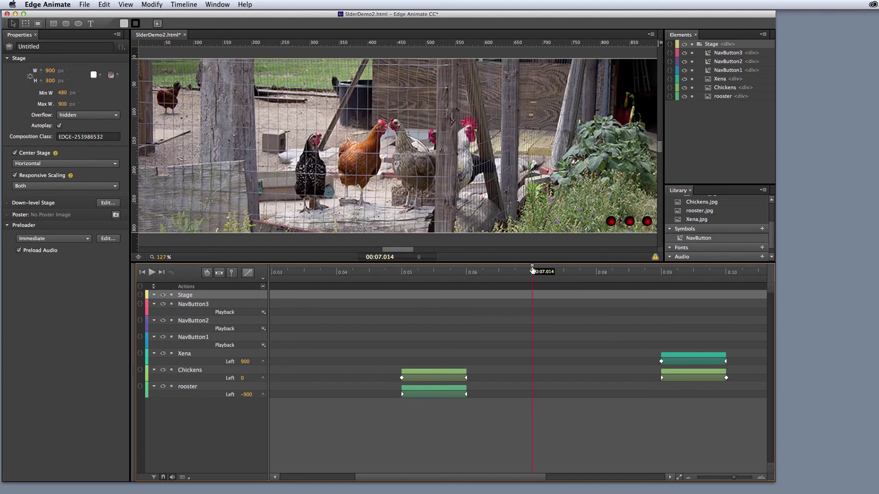
pyautogui.moveTo(533, 270); pyautogui.dragTo(533, 271)
pyautogui.moveTo(527, 476); pyautogui.dragTo(665, 490)
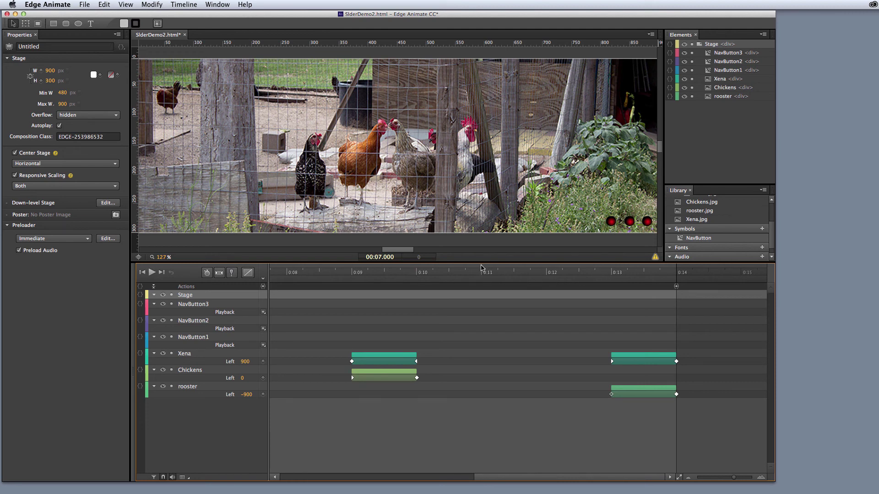
pyautogui.click(482, 268)
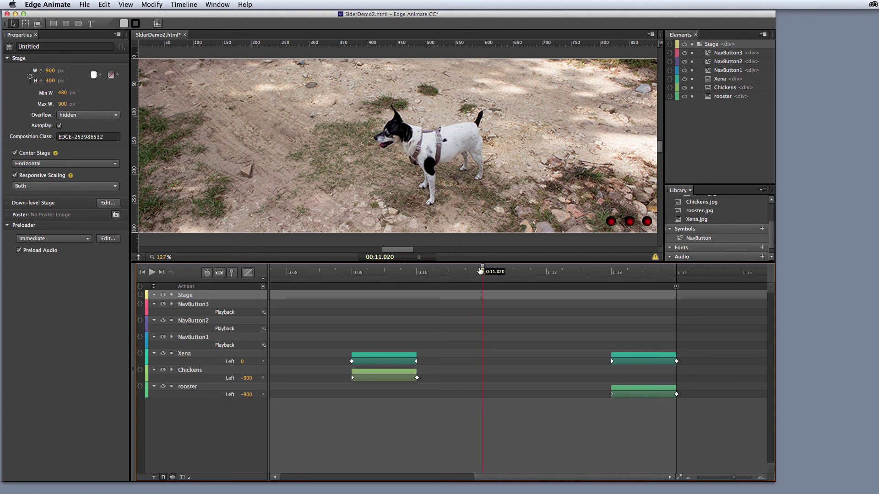
pyautogui.moveTo(483, 268); pyautogui.dragTo(485, 268)
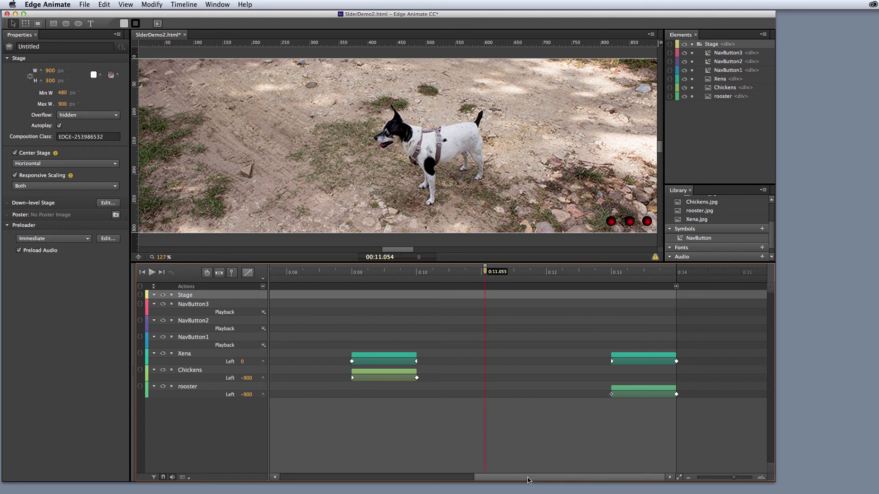
# Add a click action to NavButton1 that stops the main timeline at 3000 ms, then close its code window.
pyautogui.moveTo(529, 480); pyautogui.dragTo(323, 476)
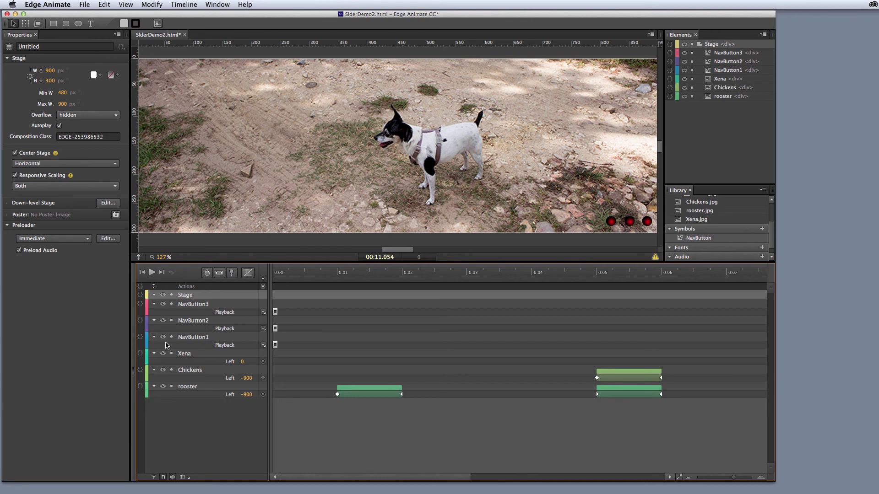
pyautogui.click(140, 337)
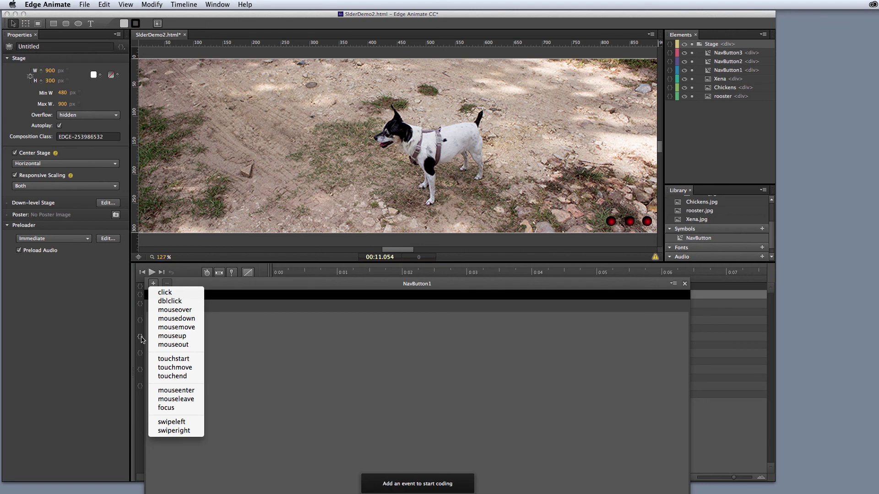
pyautogui.click(165, 293)
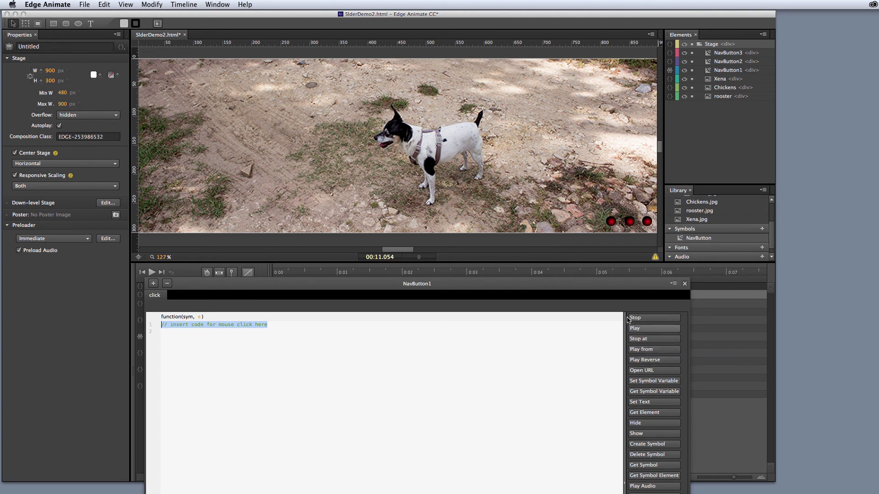
pyautogui.click(640, 339)
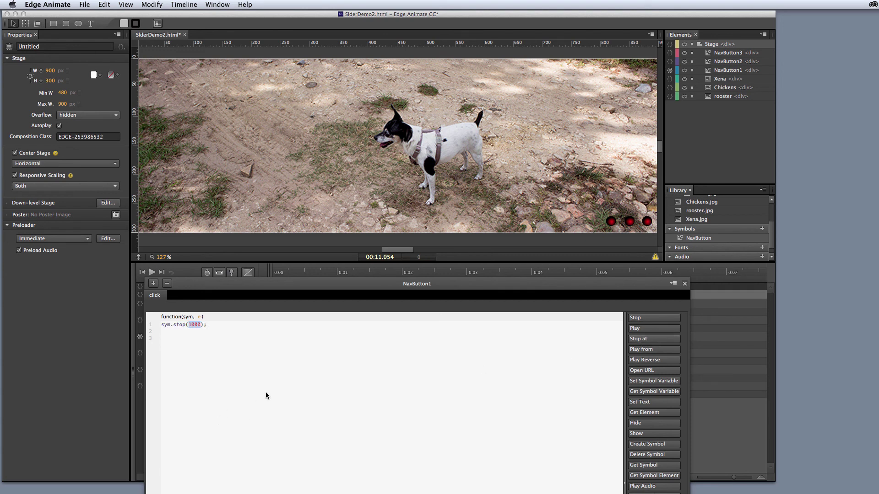
pyautogui.write('1003')
pyautogui.press('BackSpace')
pyautogui.press('BackSpace')
pyautogui.press('BackSpace')
pyautogui.press('BackSpace')
pyautogui.write('3000')
pyautogui.click(685, 283)
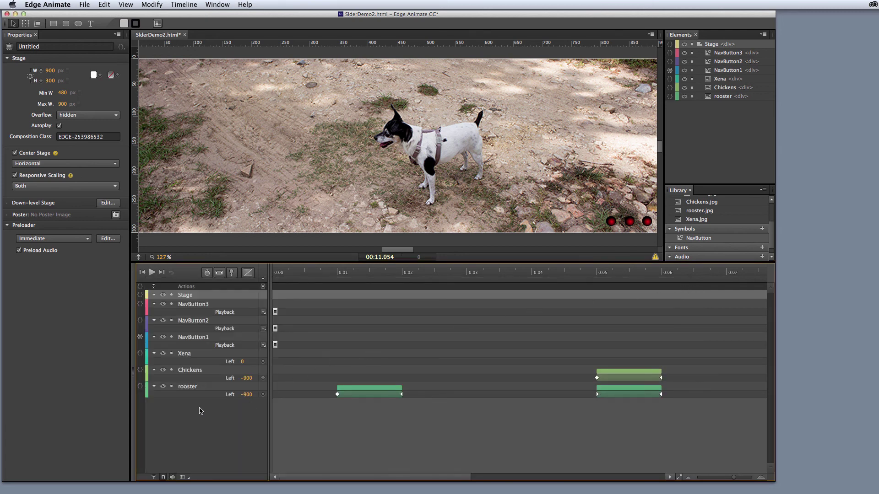
# Add a click action to NavButton2 that stops the main timeline at 7000 ms, then close its code window.
pyautogui.click(140, 320)
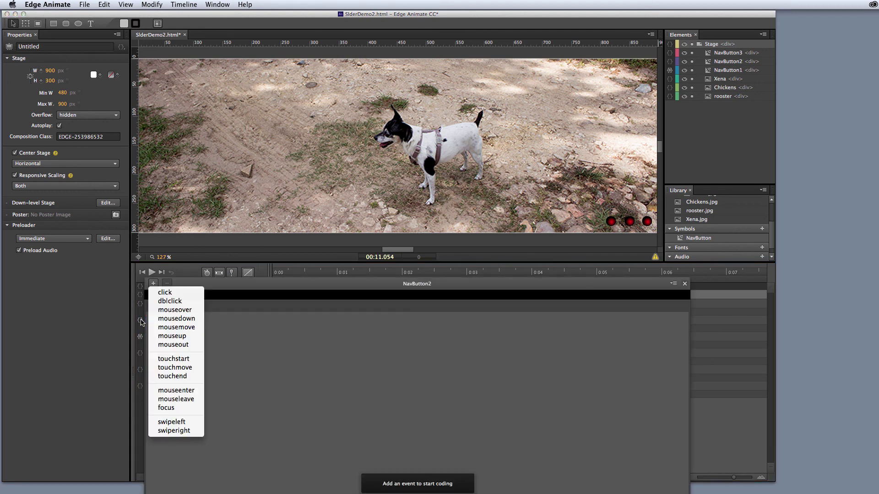
pyautogui.click(165, 293)
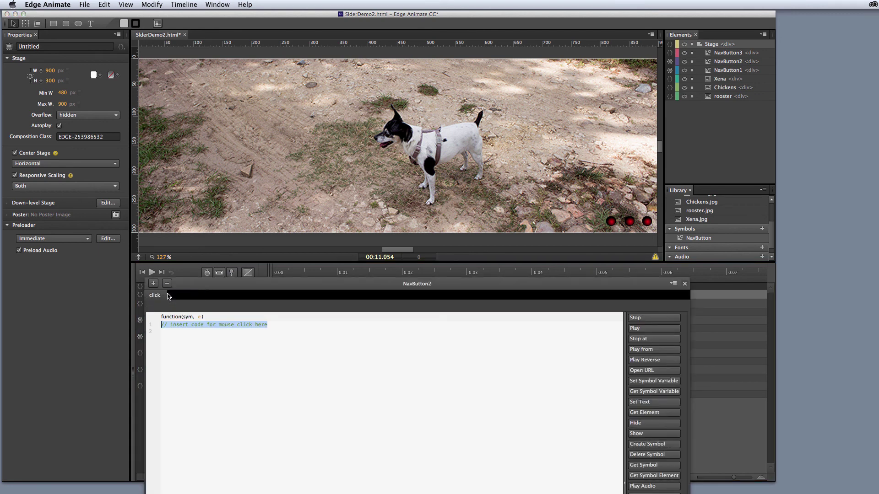
pyautogui.click(640, 318)
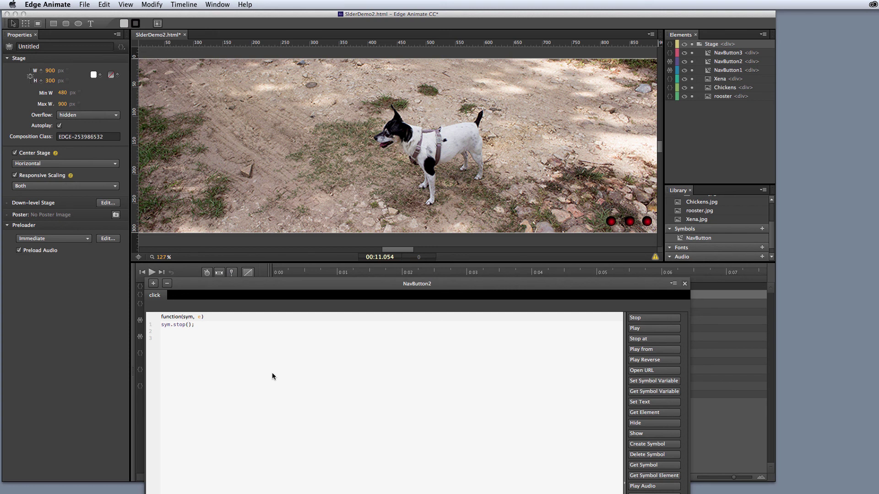
pyautogui.write('7000')
pyautogui.click(685, 284)
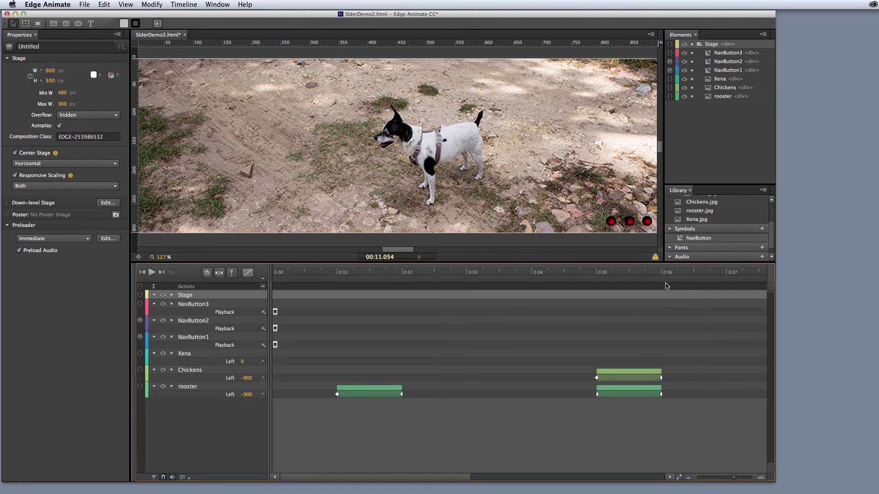
# Add a click action to NavButton3 that stops the main timeline at 11000 ms, then close its code window.
pyautogui.click(141, 305)
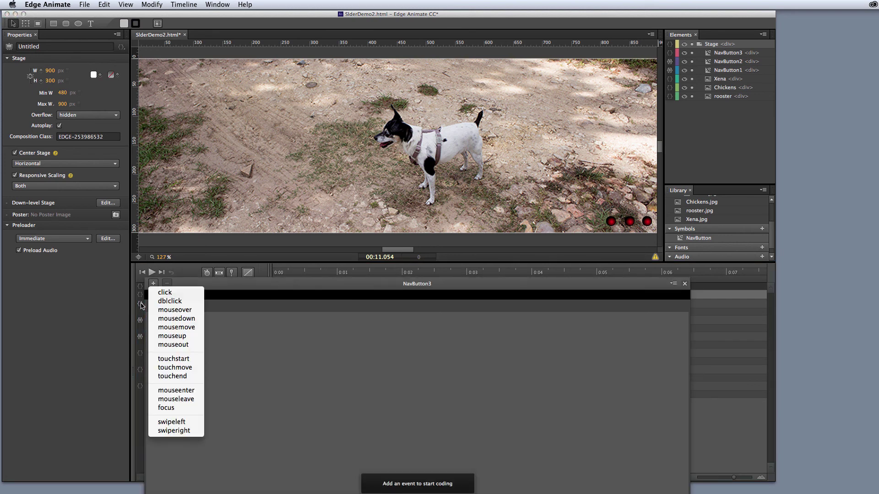
pyautogui.click(173, 293)
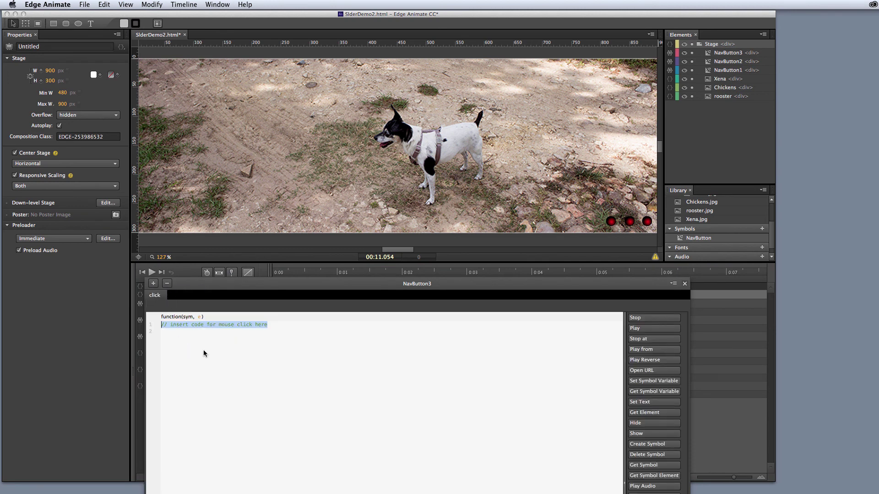
pyautogui.click(639, 322)
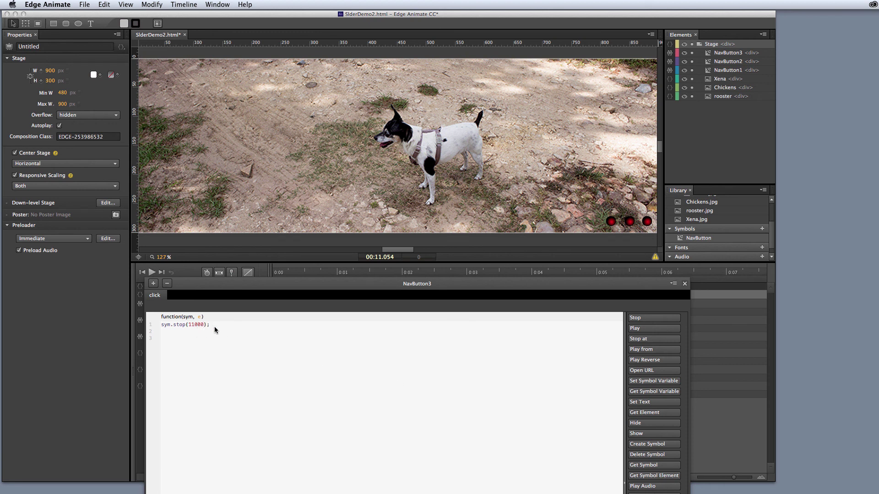
pyautogui.click(685, 285)
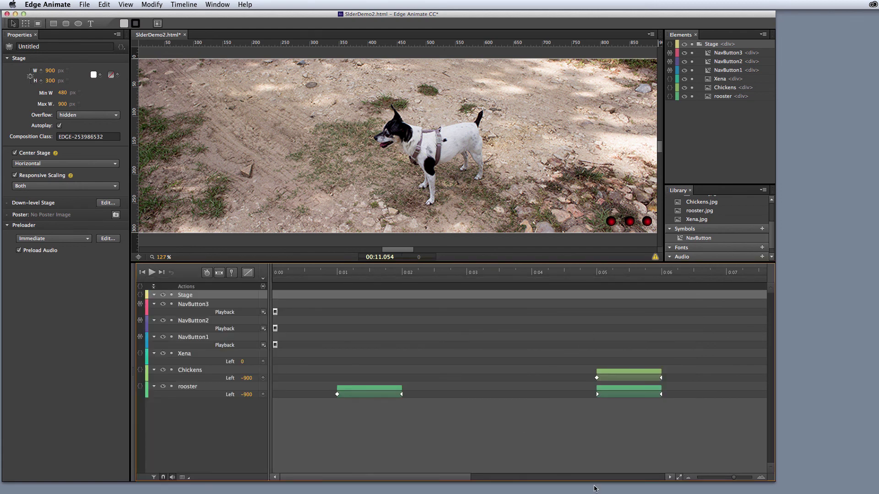
# Preview the slider in Safari, reload the page, and test that the three nav buttons switch between the rooster, chickens and dog slides.
pyautogui.press('super+Return')
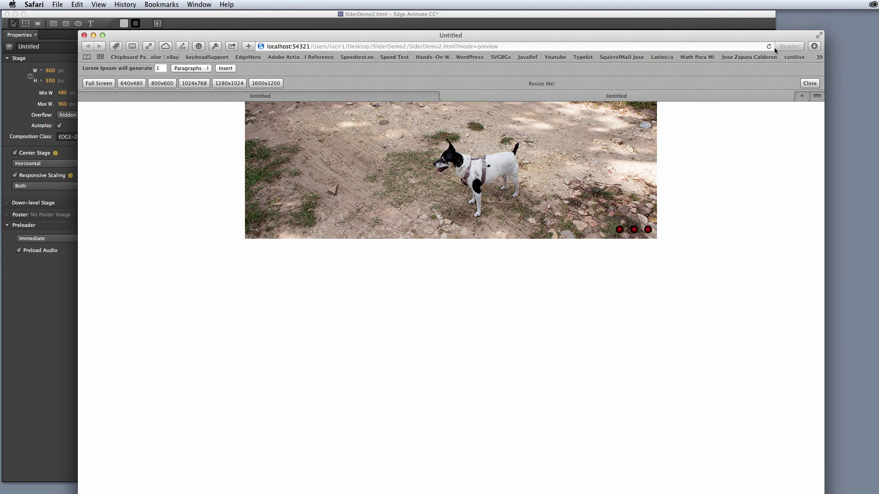
pyautogui.click(769, 46)
pyautogui.click(620, 231)
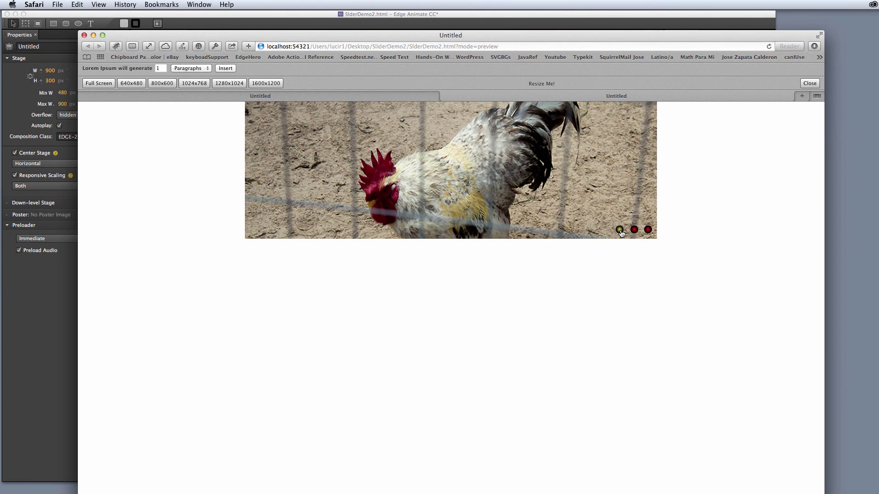
pyautogui.click(648, 230)
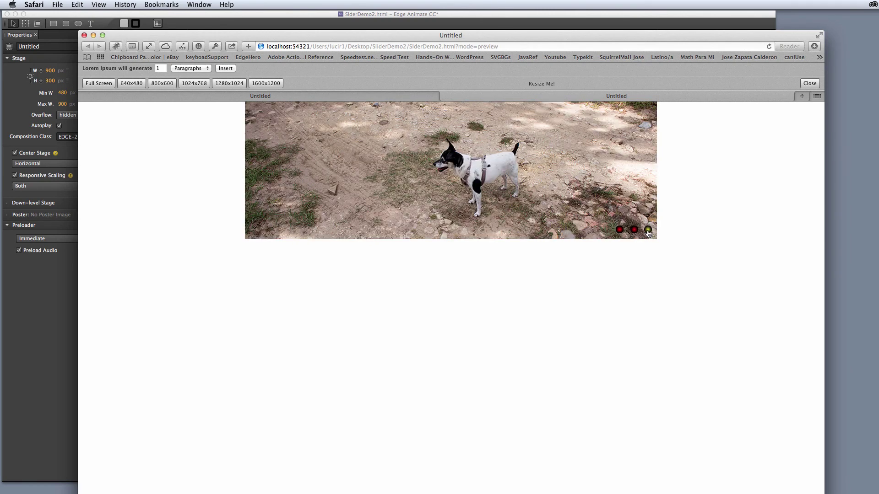
pyautogui.click(635, 230)
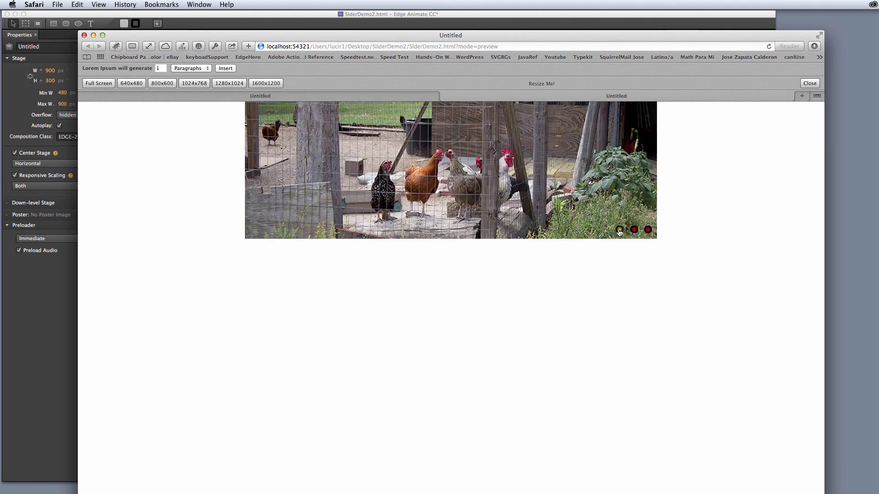
pyautogui.click(620, 231)
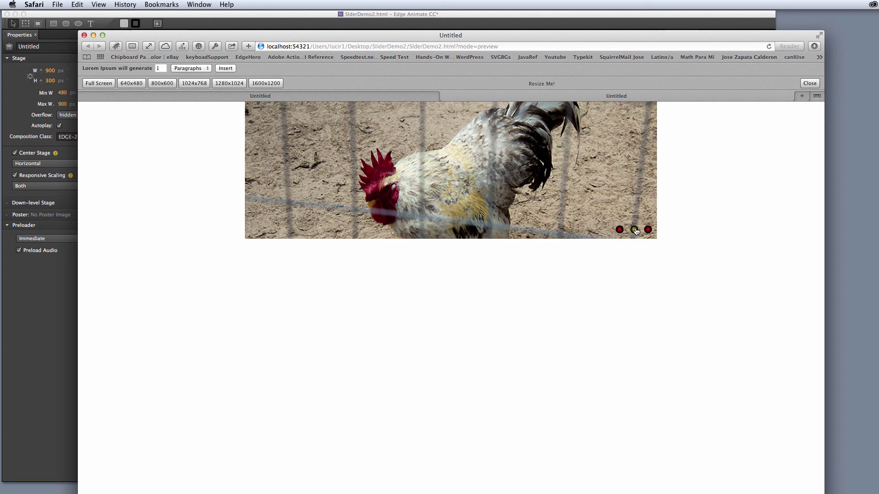
pyautogui.click(634, 231)
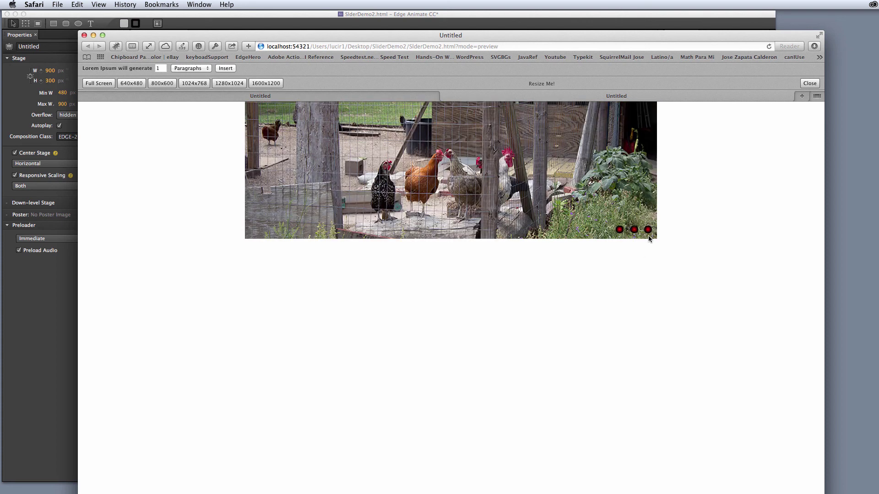
pyautogui.click(648, 230)
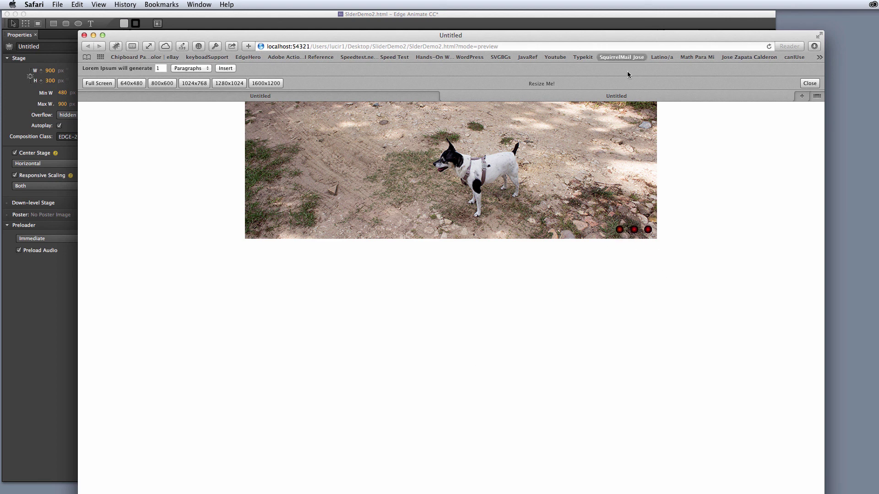
# Retry the first nav button in the Safari preview and move the preview window down to uncover Edge Animate.
pyautogui.moveTo(663, 36); pyautogui.dragTo(653, 201)
pyautogui.click(610, 396)
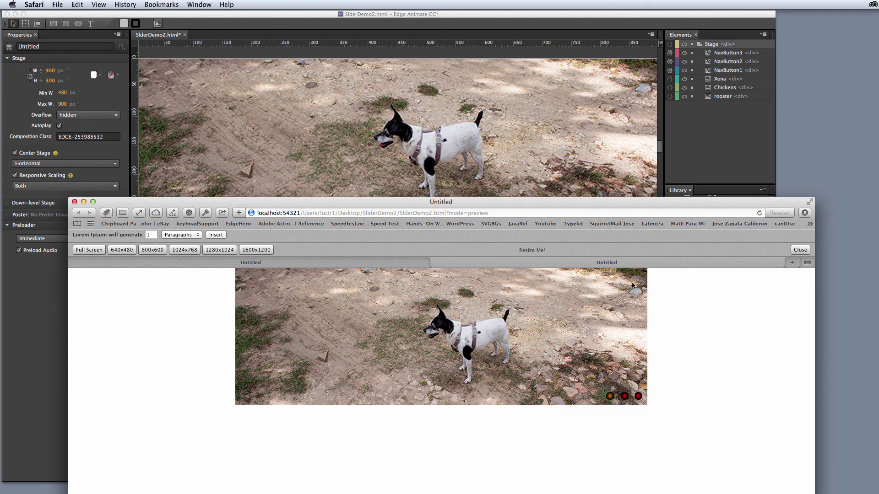
pyautogui.doubleClick(640, 200)
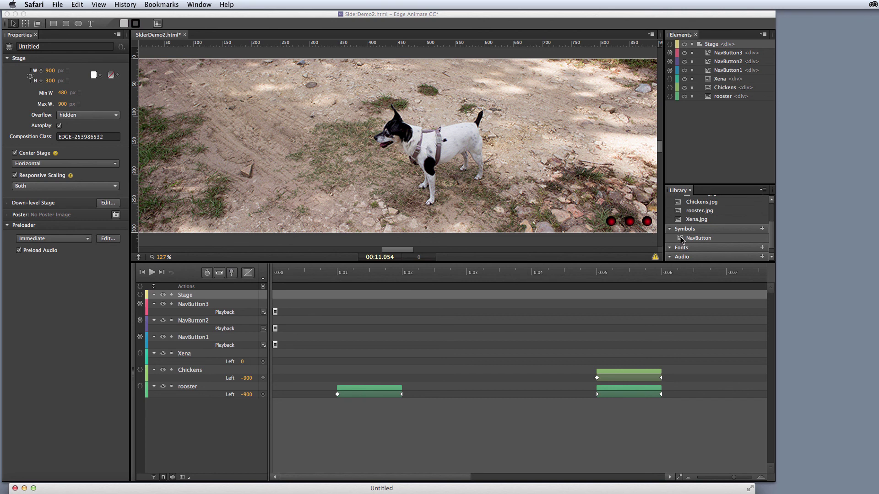
# Open the NavButton symbol for editing and bring up its ellipse's actions, with the code window moved higher.
pyautogui.click(682, 242)
pyautogui.doubleClick(682, 239)
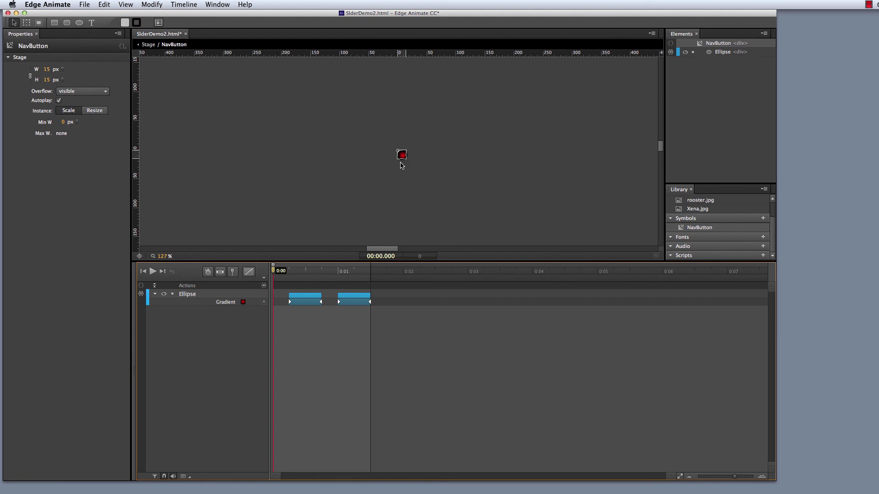
pyautogui.click(141, 294)
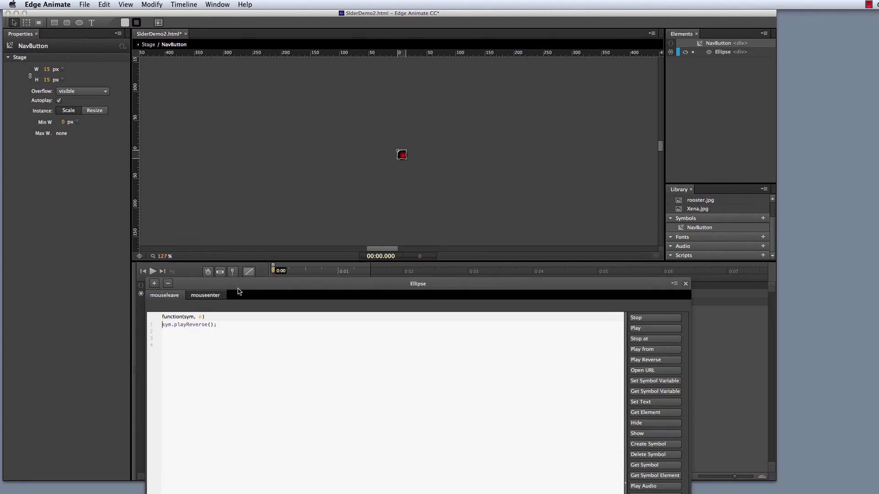
pyautogui.moveTo(483, 285); pyautogui.dragTo(551, 60)
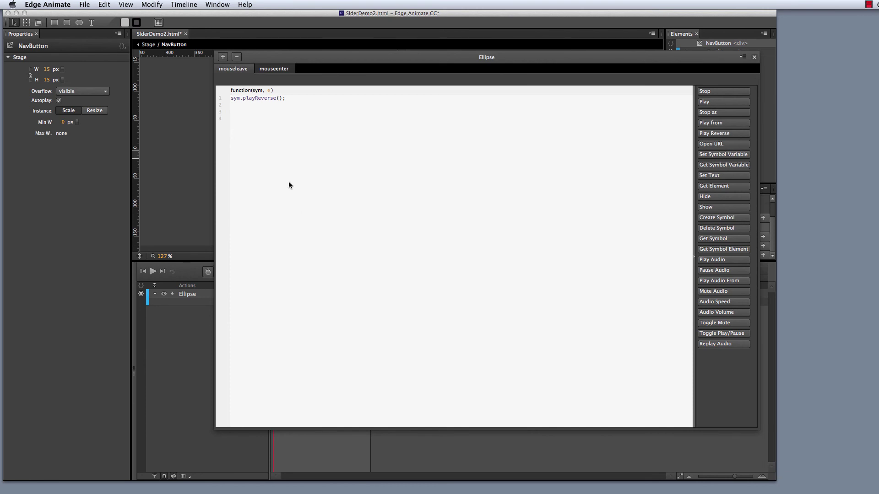
# Add a click event to the ellipse and replace its placeholder comment with a Stop at action.
pyautogui.click(223, 56)
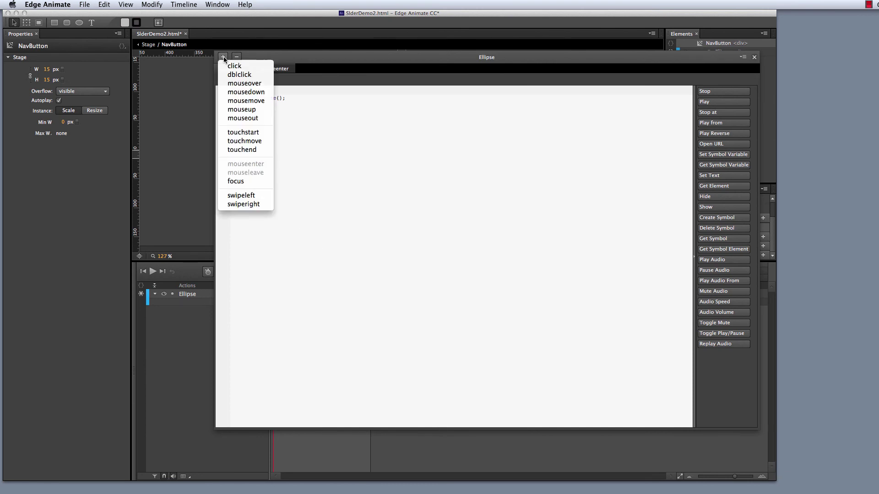
pyautogui.click(238, 65)
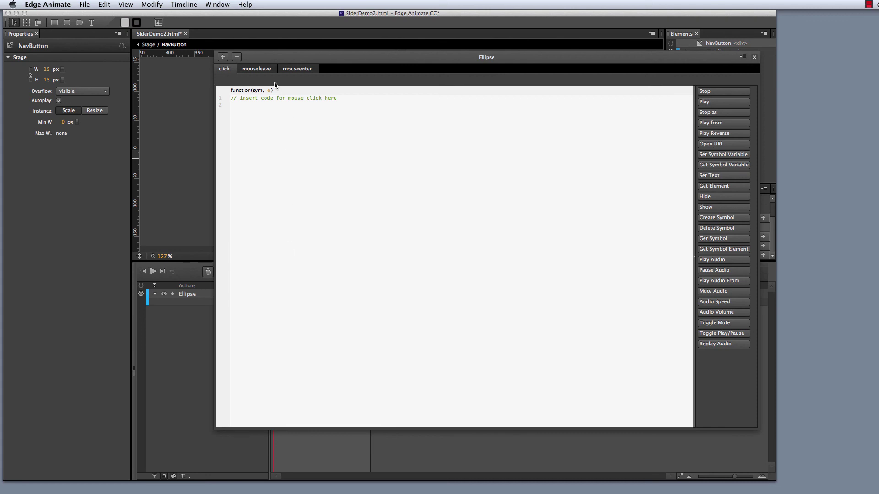
pyautogui.moveTo(232, 100); pyautogui.dragTo(337, 98)
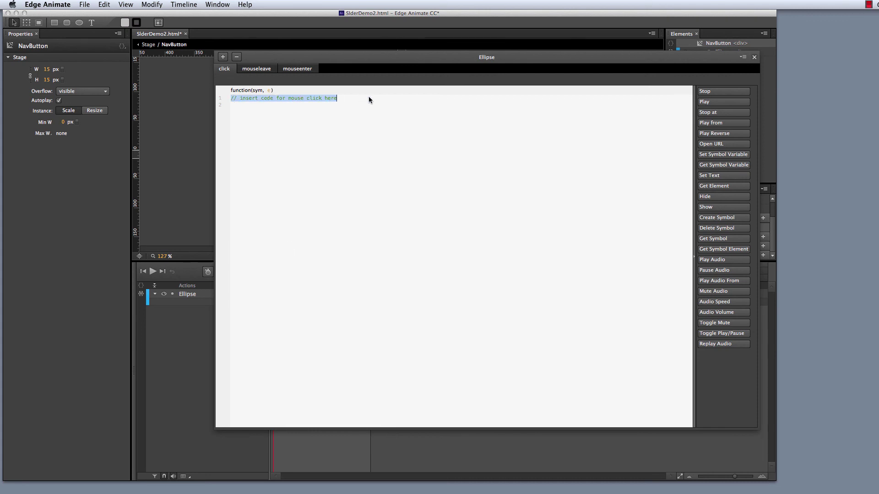
pyautogui.press('BackSpace')
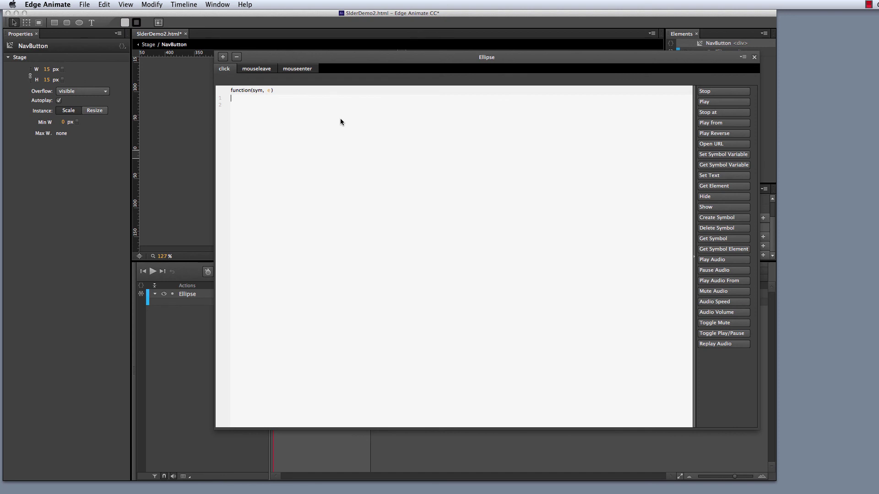
pyautogui.click(704, 114)
# Move the playhead to the end of the ellipse's animation at 0:01.500, set the click action's stop time to 1500, and close the code window.
pyautogui.moveTo(409, 58); pyautogui.dragTo(665, 29)
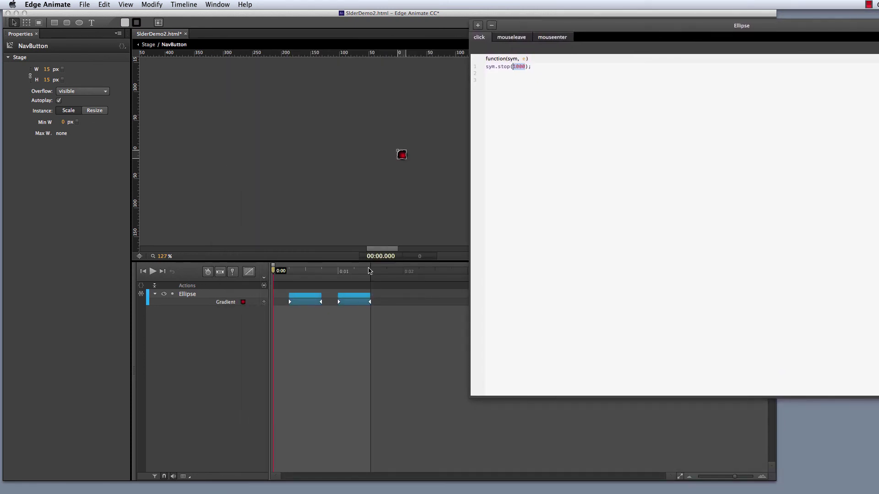
pyautogui.moveTo(274, 270); pyautogui.dragTo(370, 253)
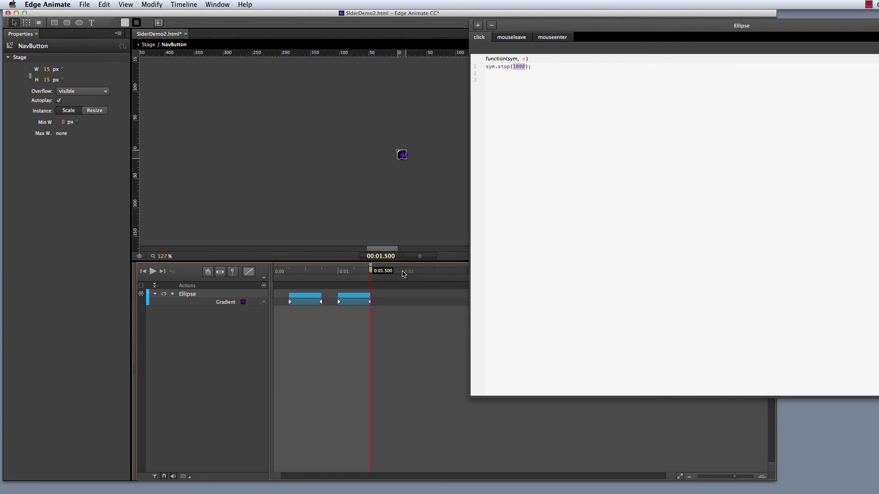
pyautogui.doubleClick(525, 67)
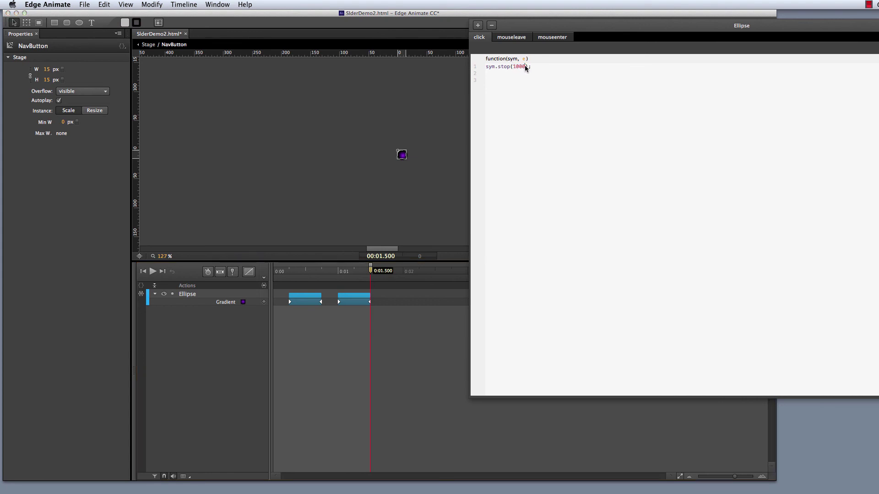
pyautogui.moveTo(525, 68); pyautogui.dragTo(512, 67)
pyautogui.write('1500')
pyautogui.press('Escape')
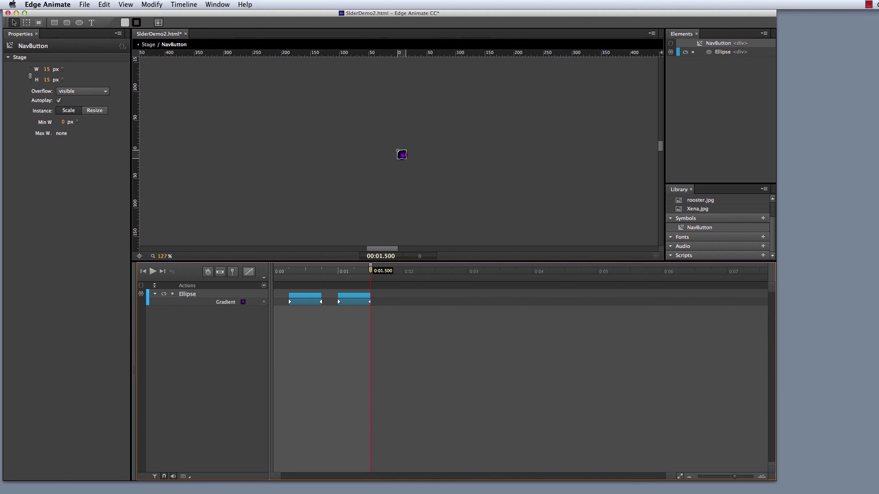
# Preview the slider in Safari, reload the page, and test the click state and slide jumps of the three nav buttons.
pyautogui.press('super+Return')
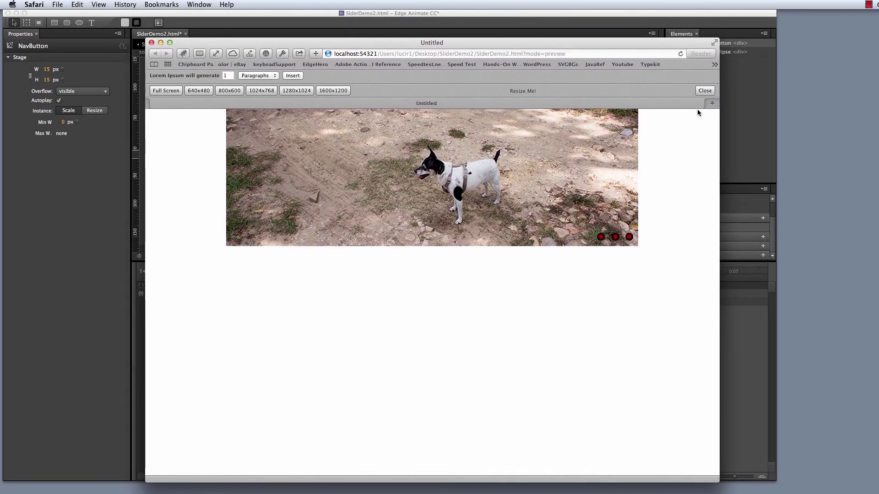
pyautogui.click(681, 54)
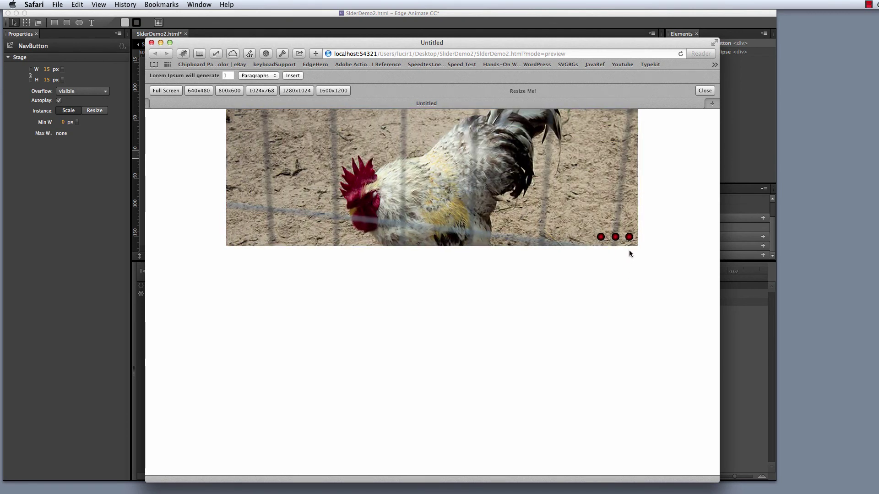
pyautogui.click(629, 238)
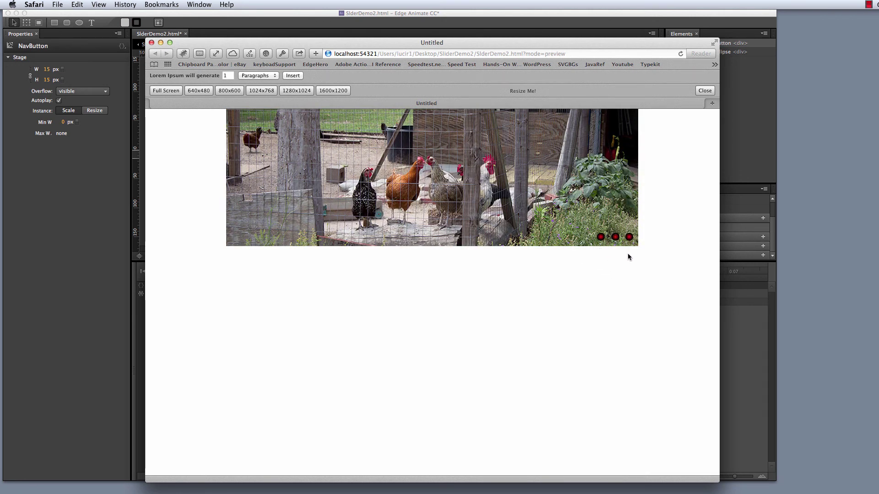
pyautogui.click(601, 237)
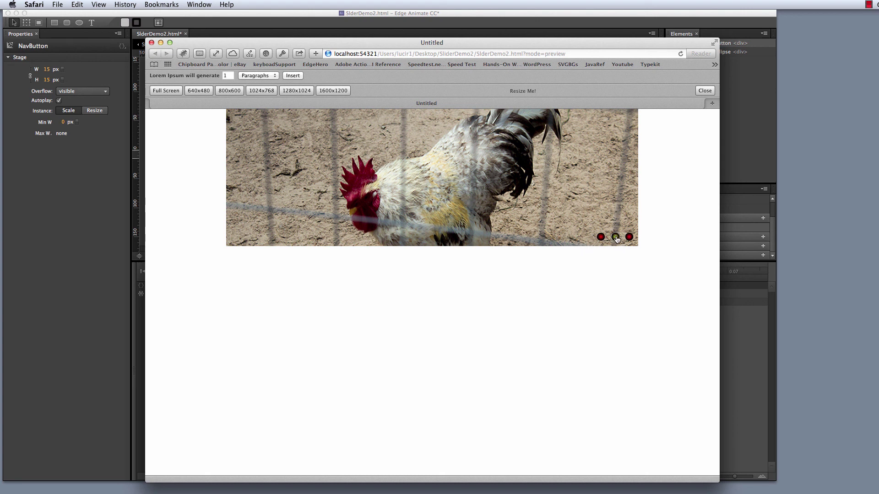
pyautogui.click(615, 237)
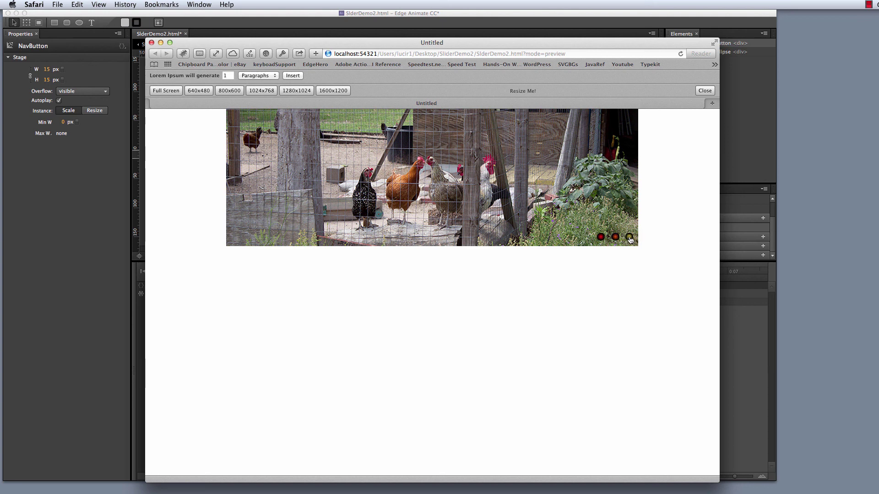
pyautogui.click(629, 237)
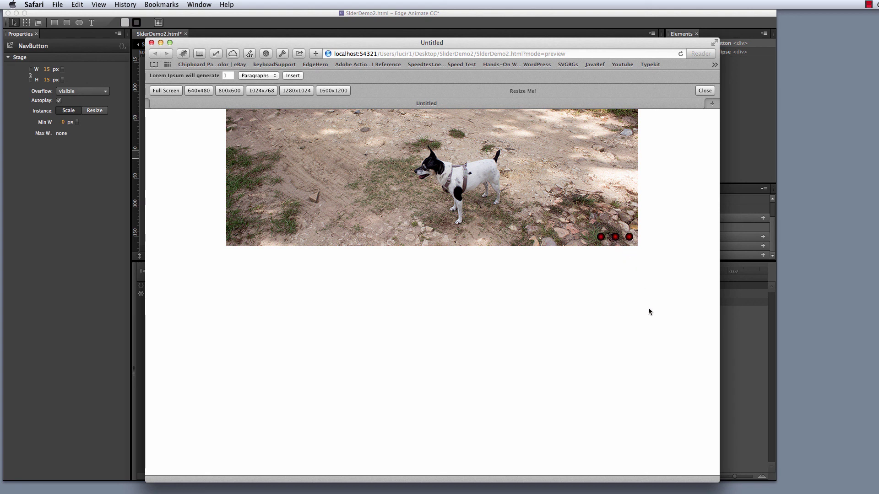
# Move the Safari preview window out of the way and switch back to Edge Animate.
pyautogui.moveTo(634, 43); pyautogui.dragTo(564, 436)
pyautogui.doubleClick(564, 436)
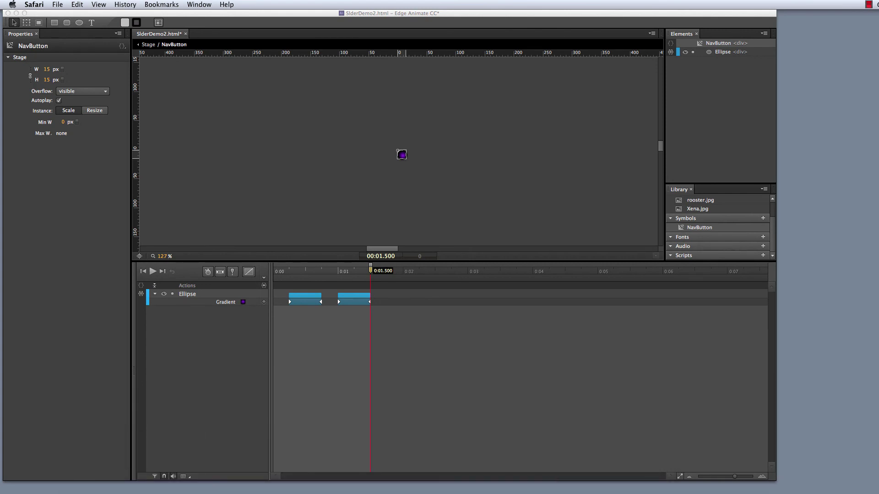
pyautogui.click(474, 379)
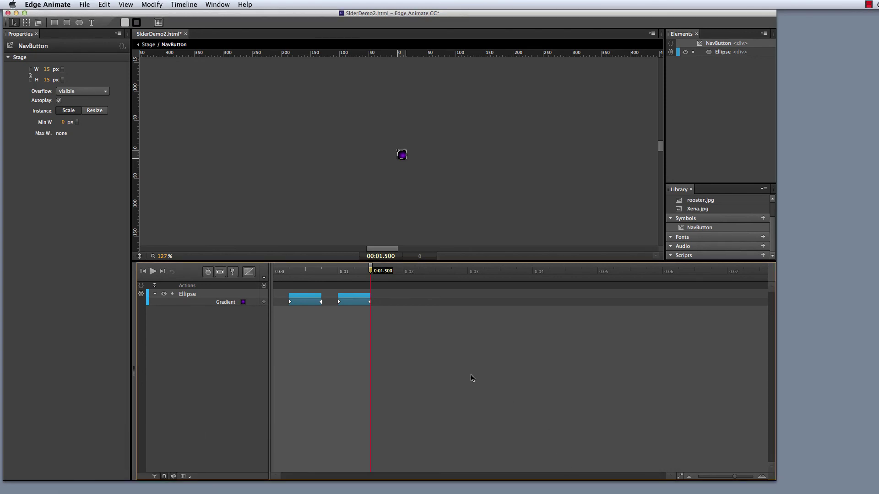